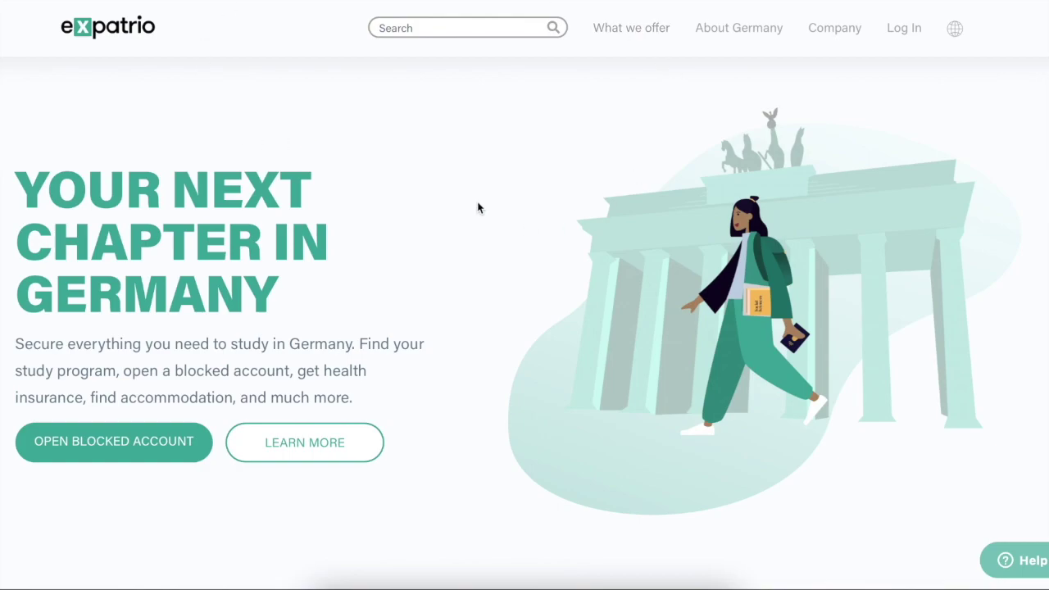
Step: Open the Value Package page from What we offer and scroll to its benefits list
mouse_move(632, 37)
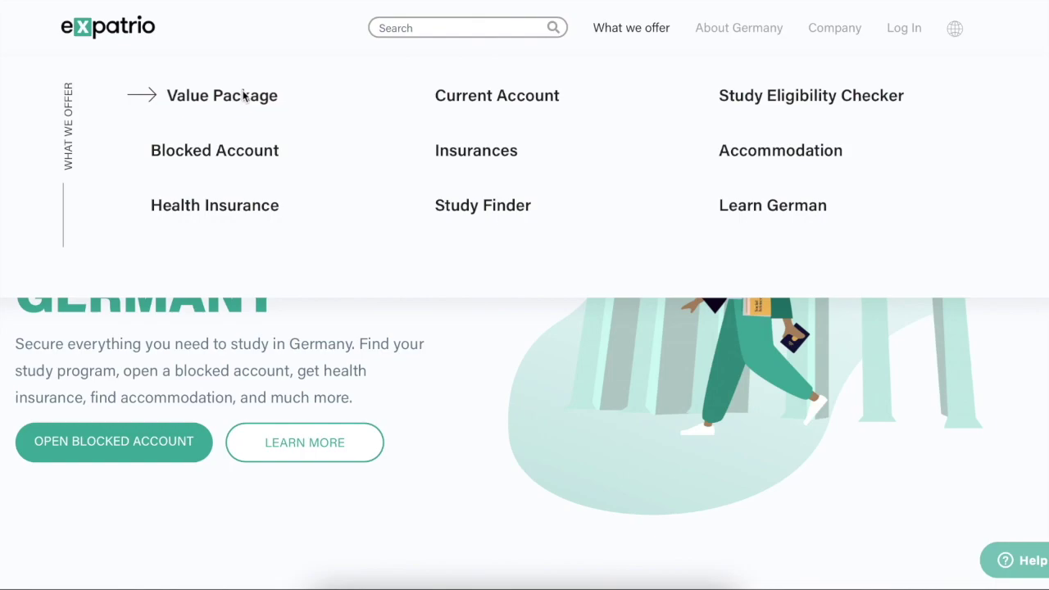
click(244, 97)
scroll(201, 409, down, 12)
scroll(201, 410, down, 5)
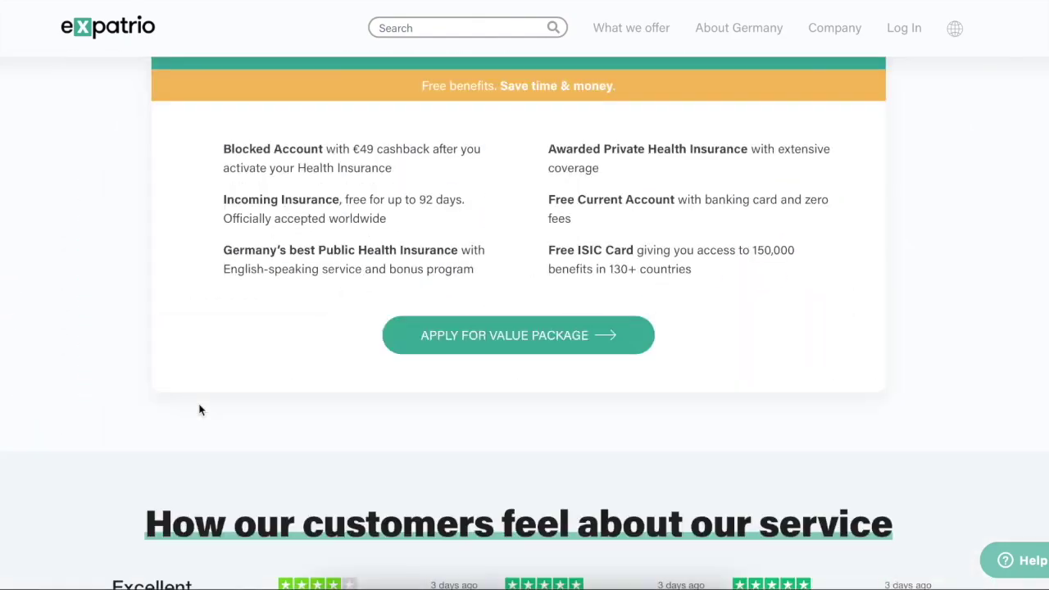
drag(225, 145, 281, 142)
drag(222, 195, 312, 193)
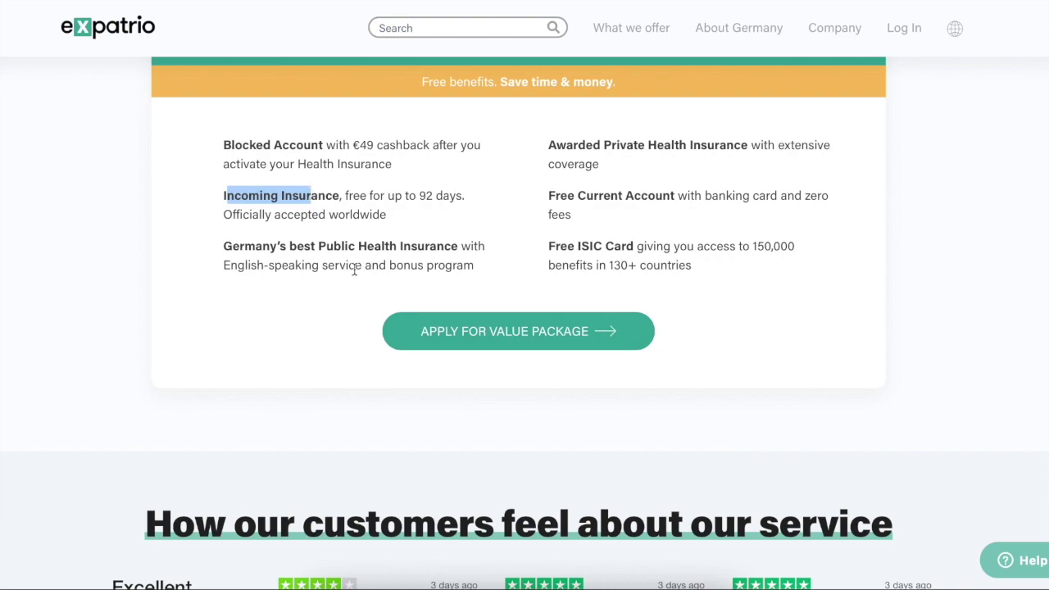
Step: Highlight the Public and Private Health Insurance, Free Current Account and Blocked Account benefits
drag(357, 246, 410, 249)
drag(621, 145, 660, 145)
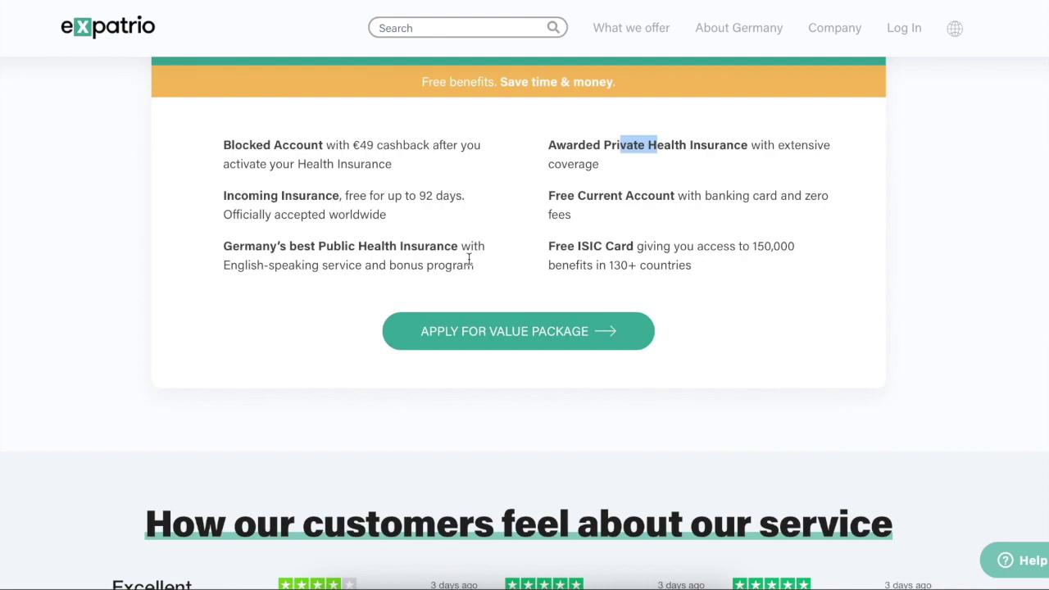
drag(604, 145, 687, 145)
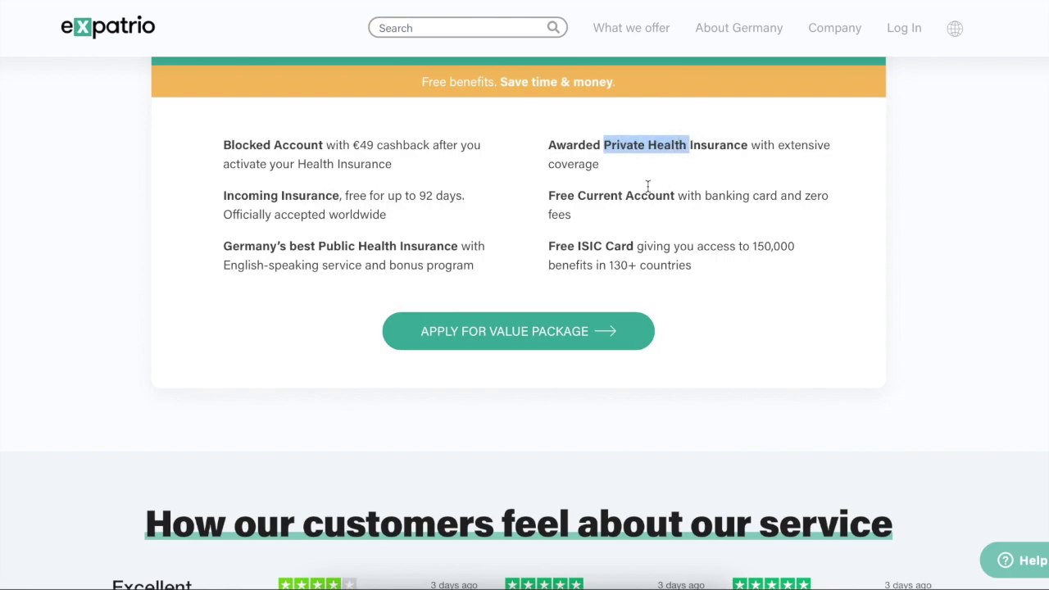
drag(317, 245, 392, 249)
drag(611, 145, 675, 145)
drag(544, 196, 662, 197)
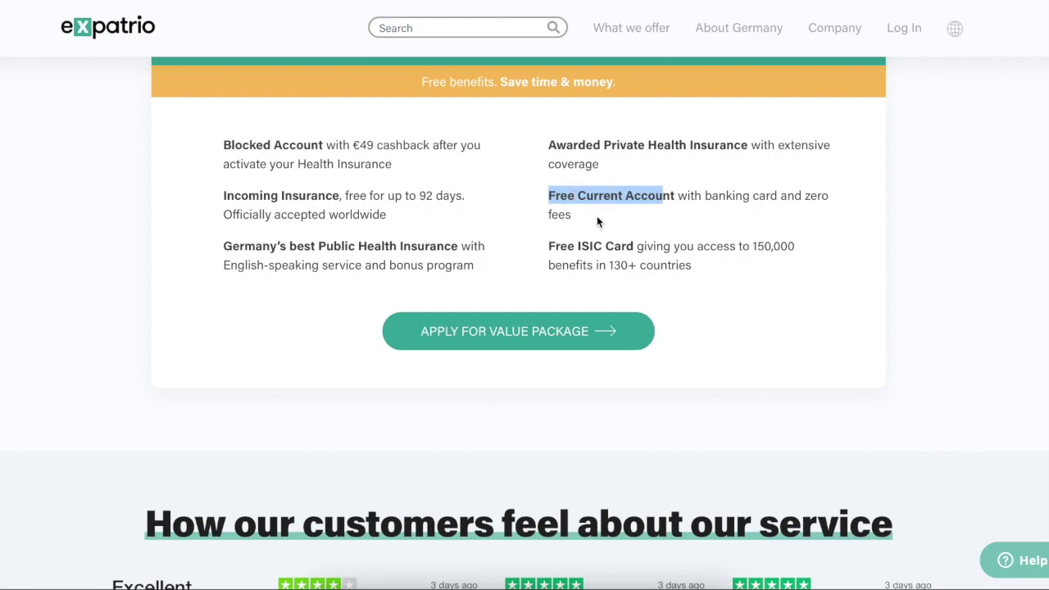
drag(223, 145, 324, 145)
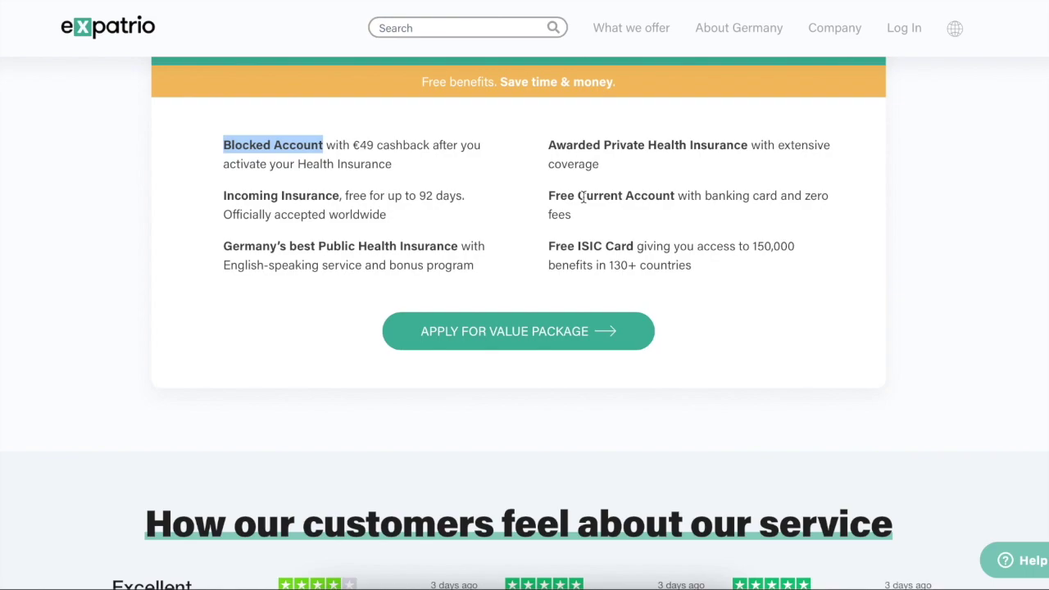
Step: Re-highlight the Free Current Account benefit text a few times, clearing each highlight
drag(577, 197, 677, 197)
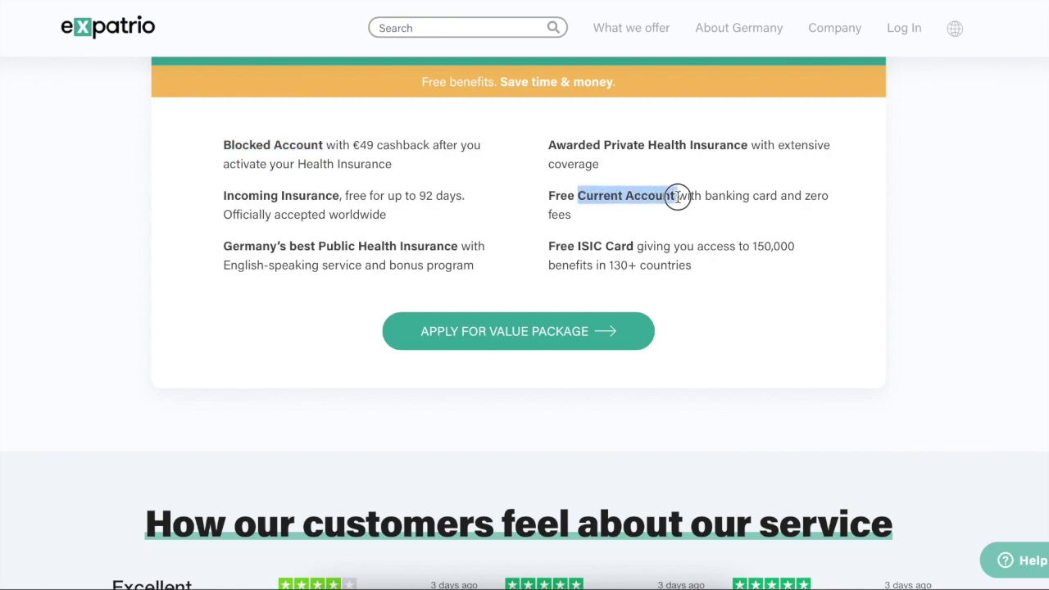
click(627, 209)
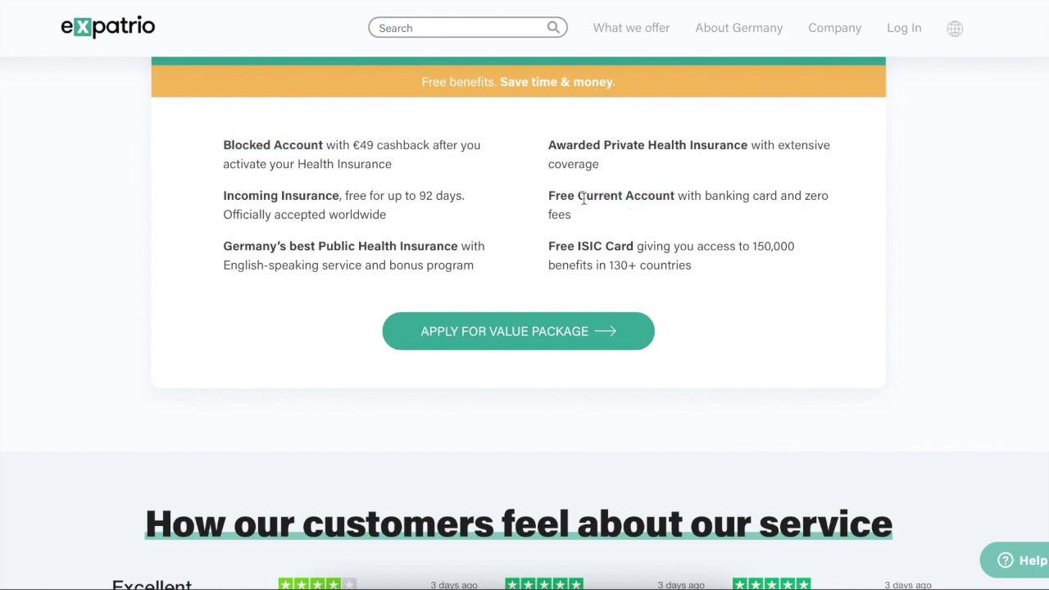
drag(582, 196, 694, 197)
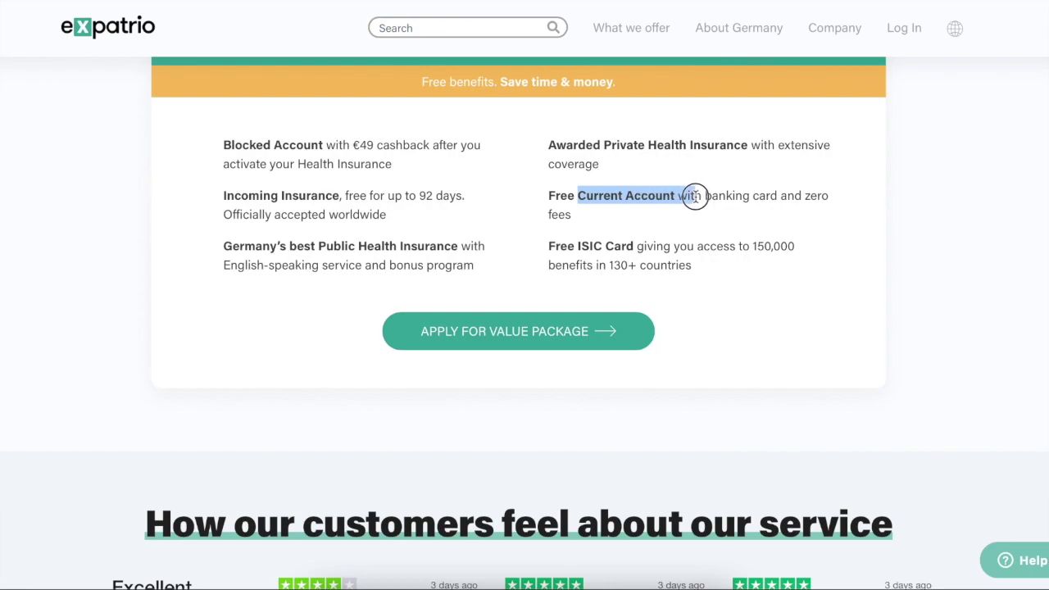
click(602, 217)
drag(546, 199, 674, 201)
click(606, 230)
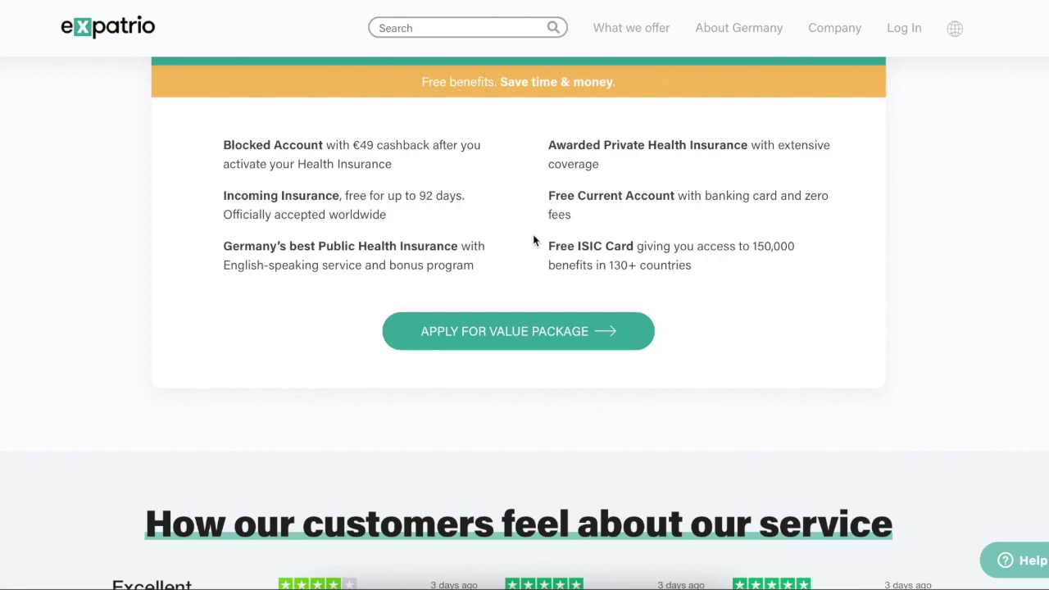
Step: Highlight the Free ISIC Card benefit, then start the Value Package application
scroll(592, 166, up, 1)
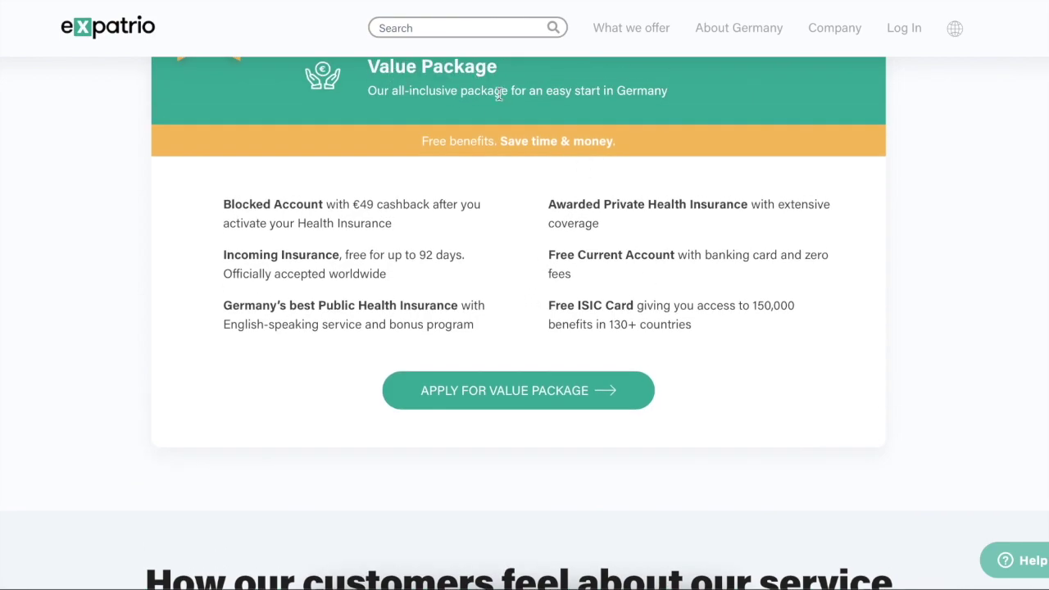
click(555, 307)
drag(555, 307, 645, 308)
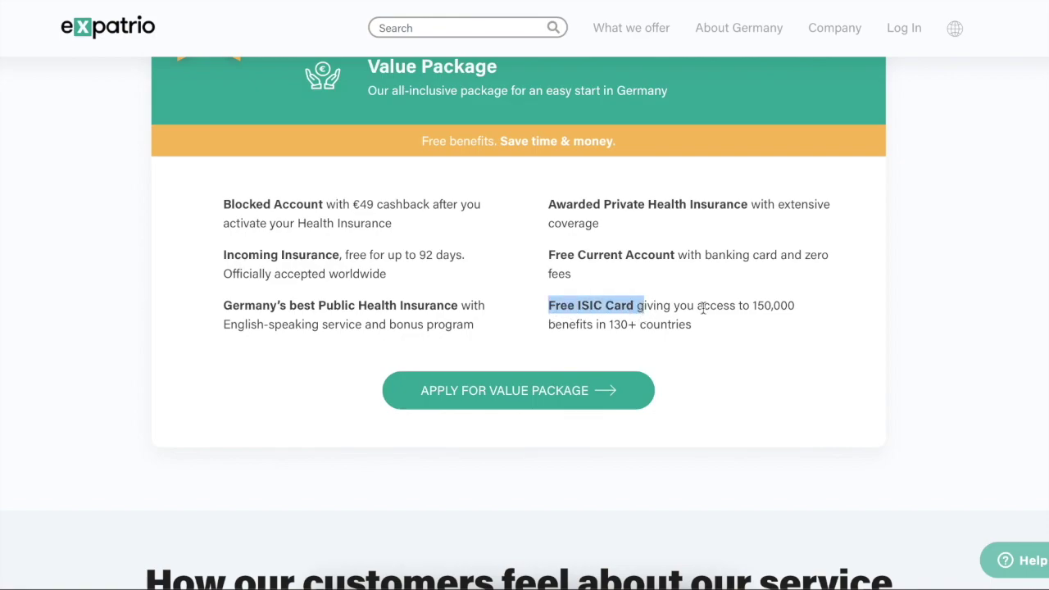
scroll(593, 398, up, 1)
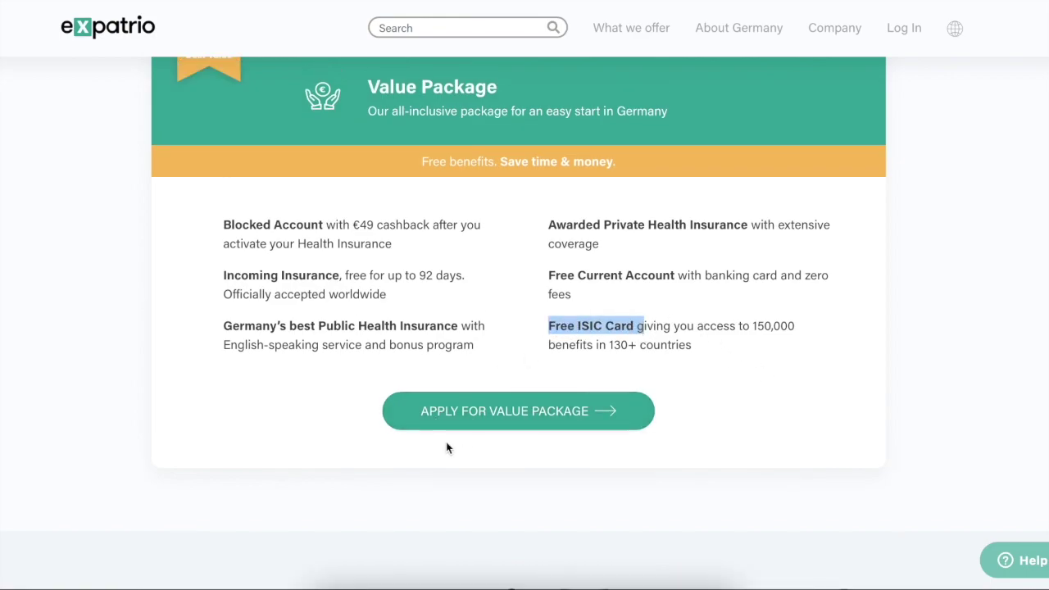
click(502, 414)
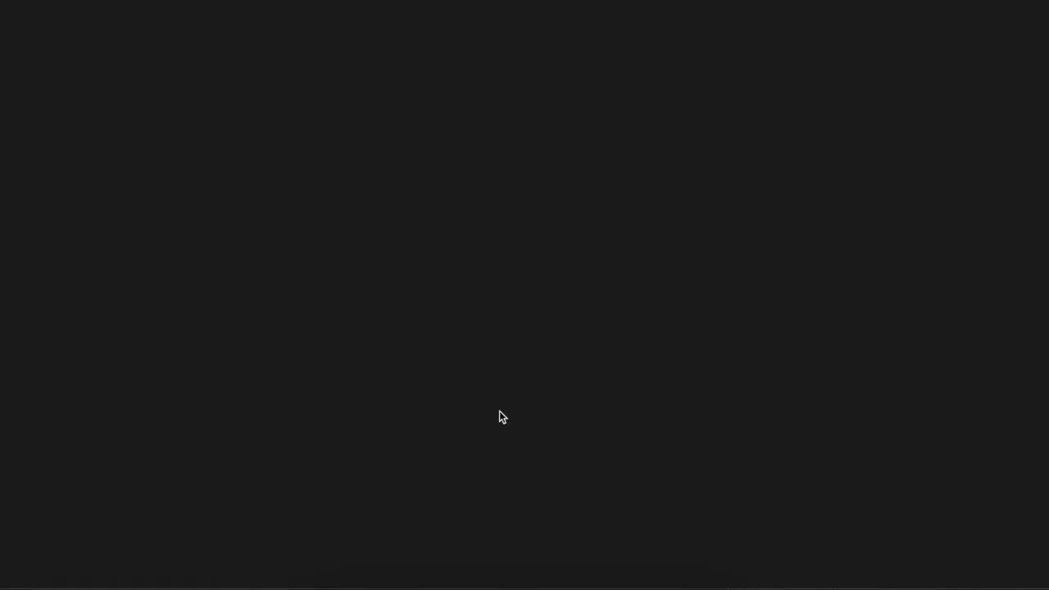
Step: Choose University student (Master) as the profession, then agree to the terms and continue
scroll(748, 226, down, 3)
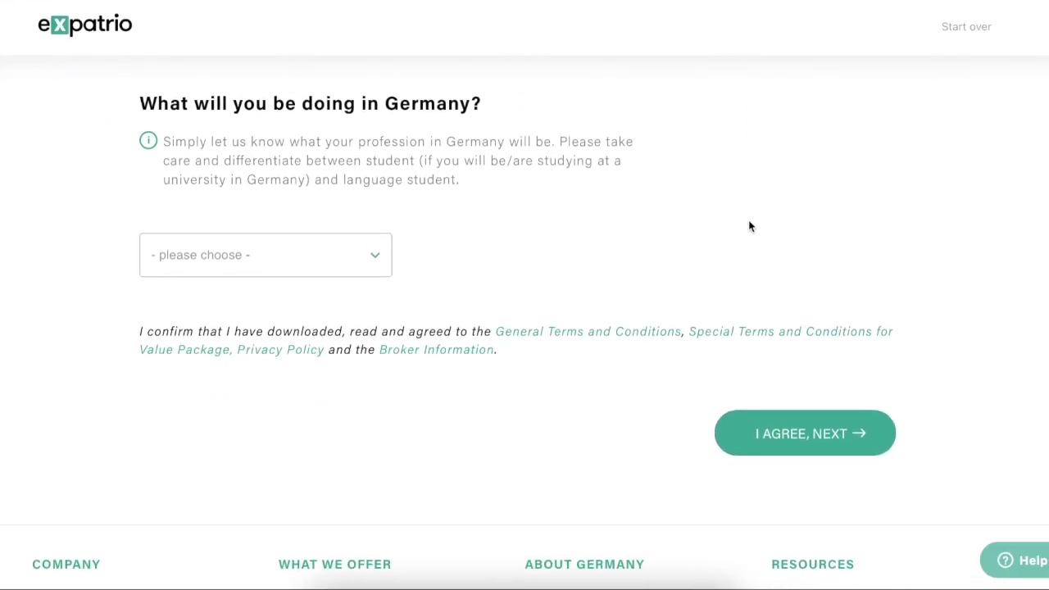
scroll(748, 226, up, 2)
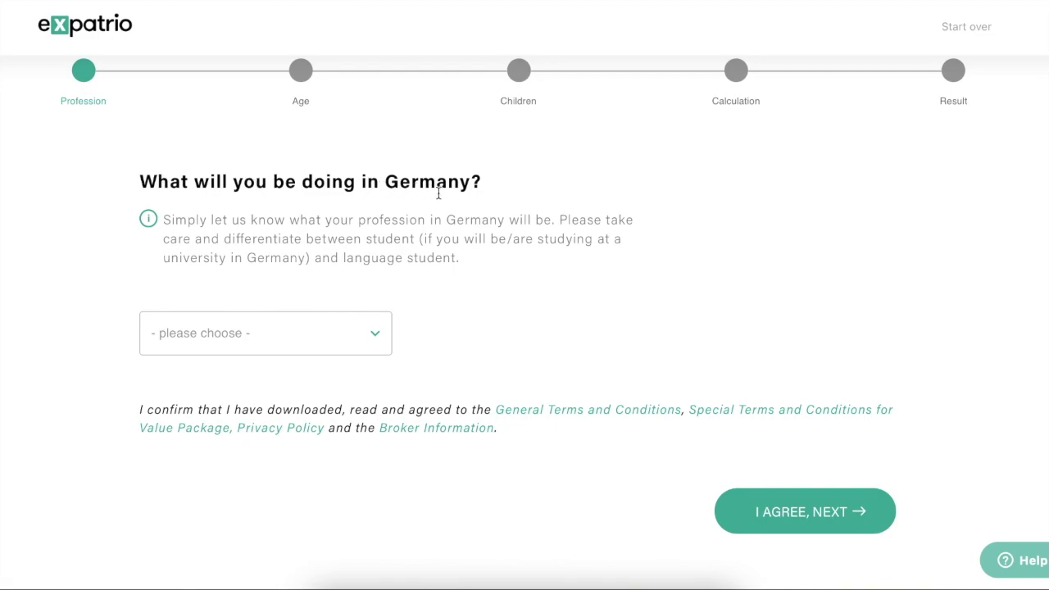
click(358, 331)
scroll(342, 235, down, 3)
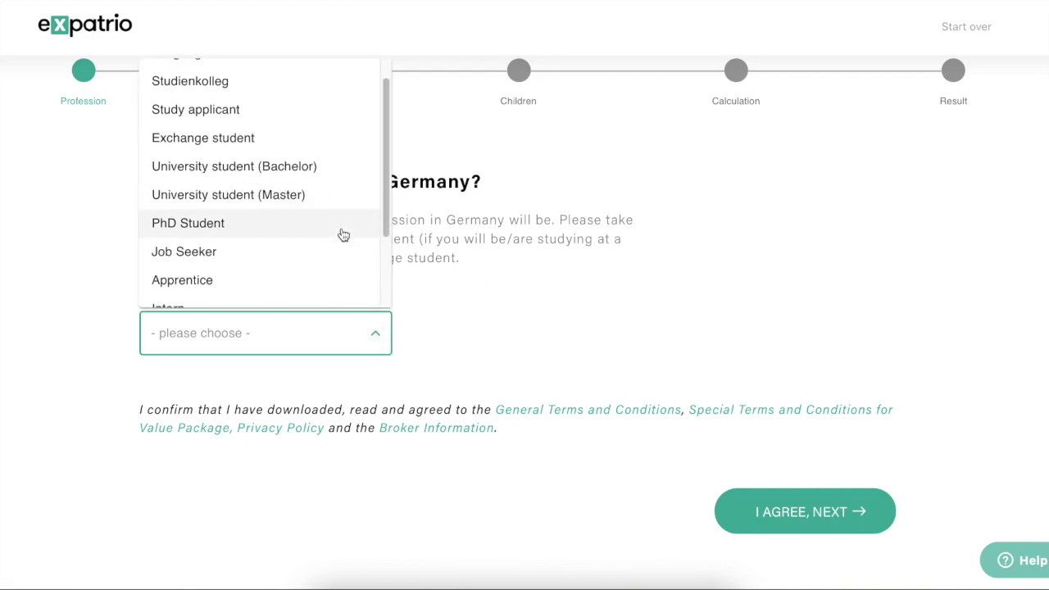
scroll(342, 234, up, 3)
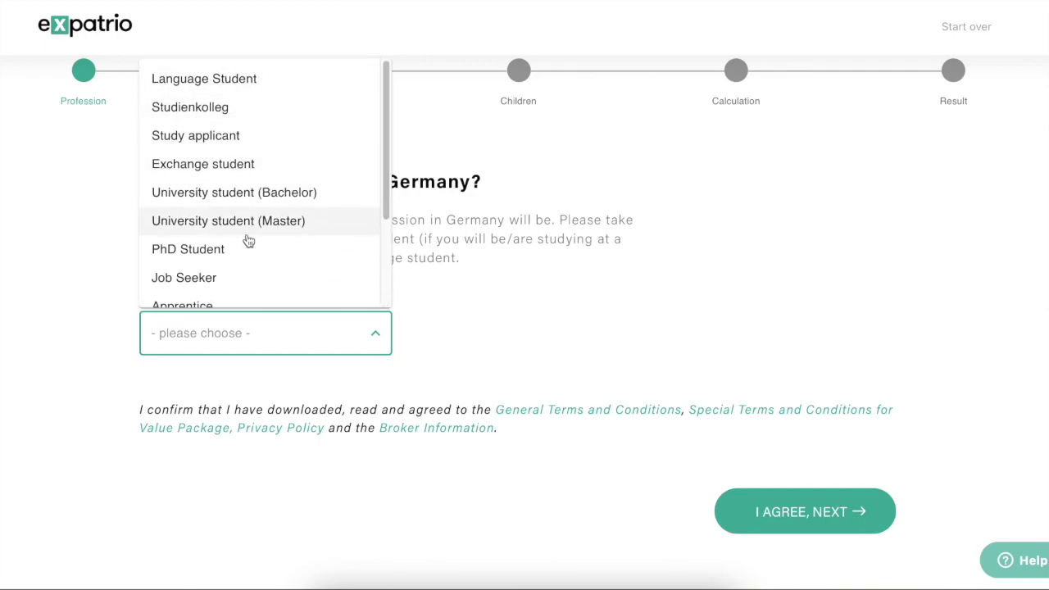
scroll(325, 220, down, 1)
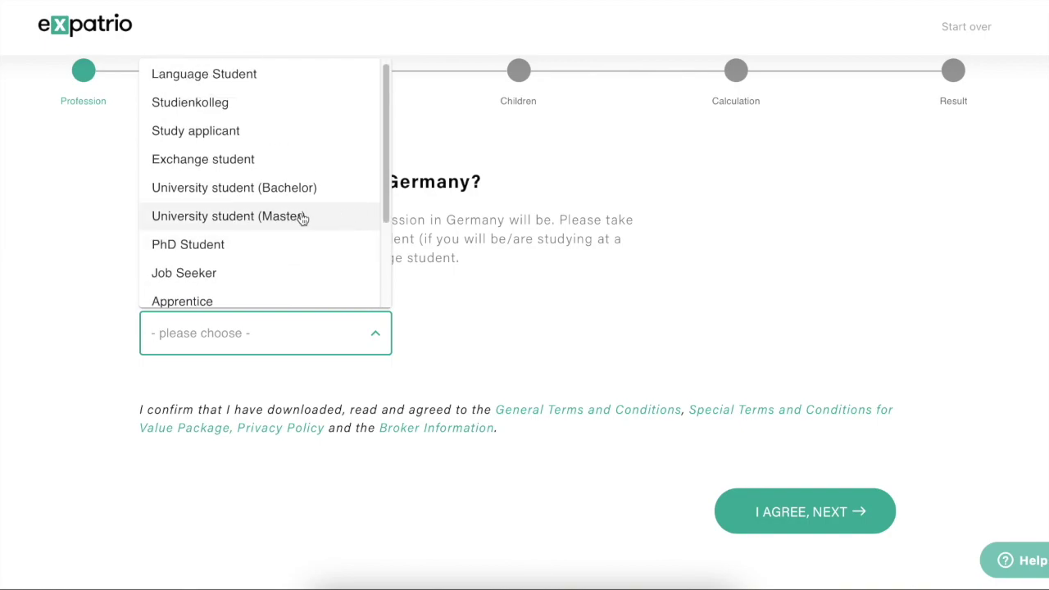
click(316, 220)
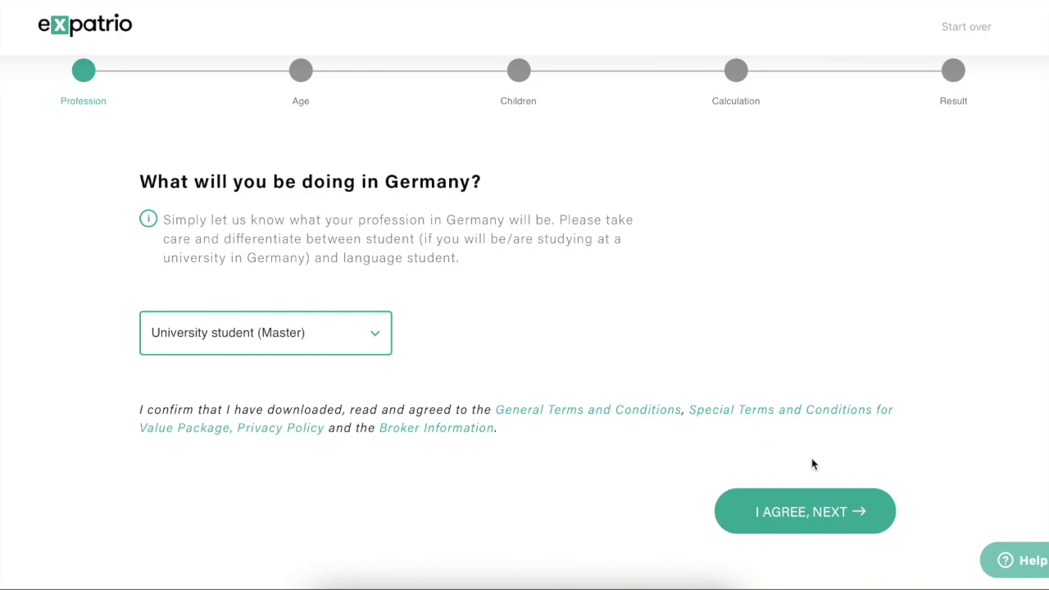
click(823, 514)
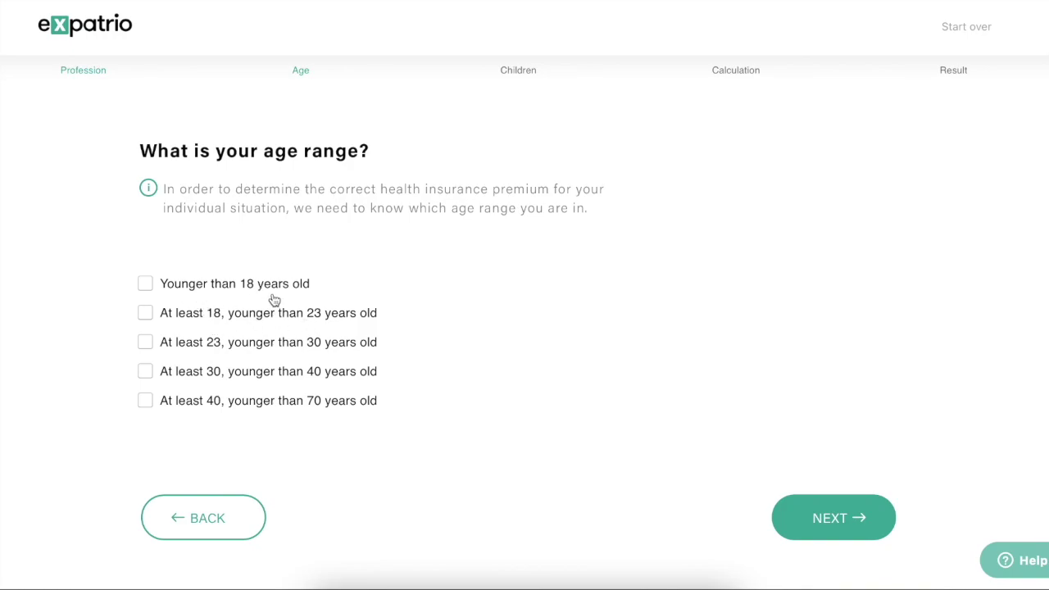
Step: Select the 23 to under 30 age range and answer No to having children
click(145, 342)
click(833, 508)
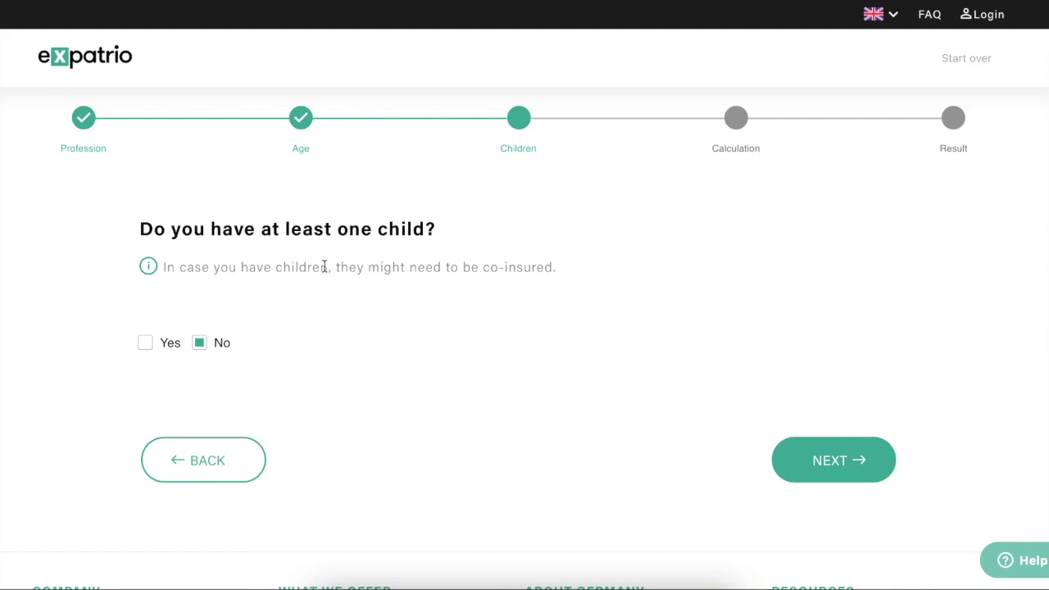
drag(202, 273, 328, 273)
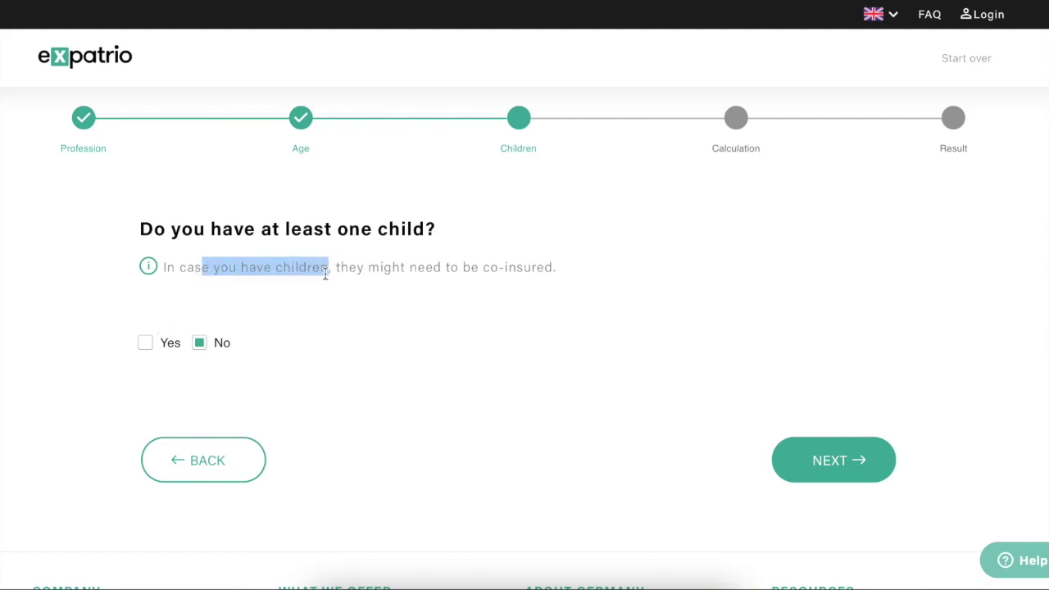
click(428, 297)
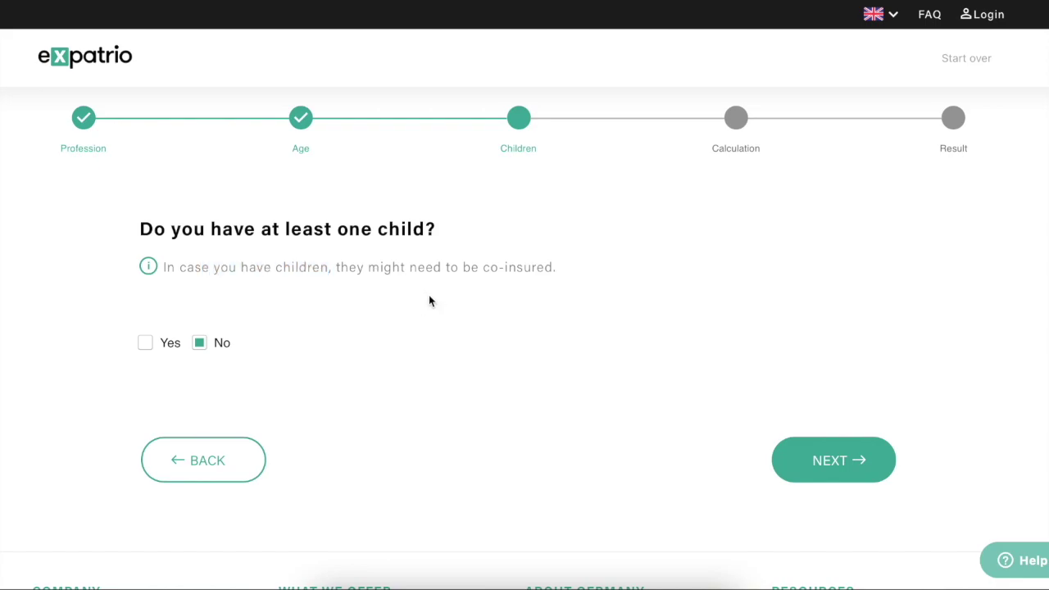
click(199, 343)
click(854, 471)
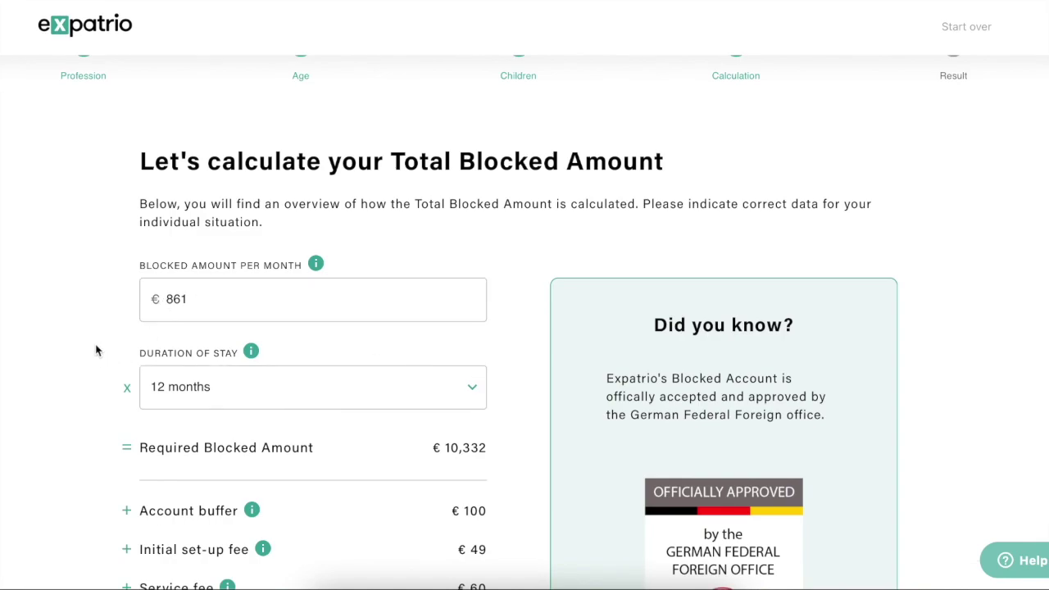
Step: Change the monthly blocked amount from 861 € to 940 €, then back to 861 €
scroll(100, 330, down, 1)
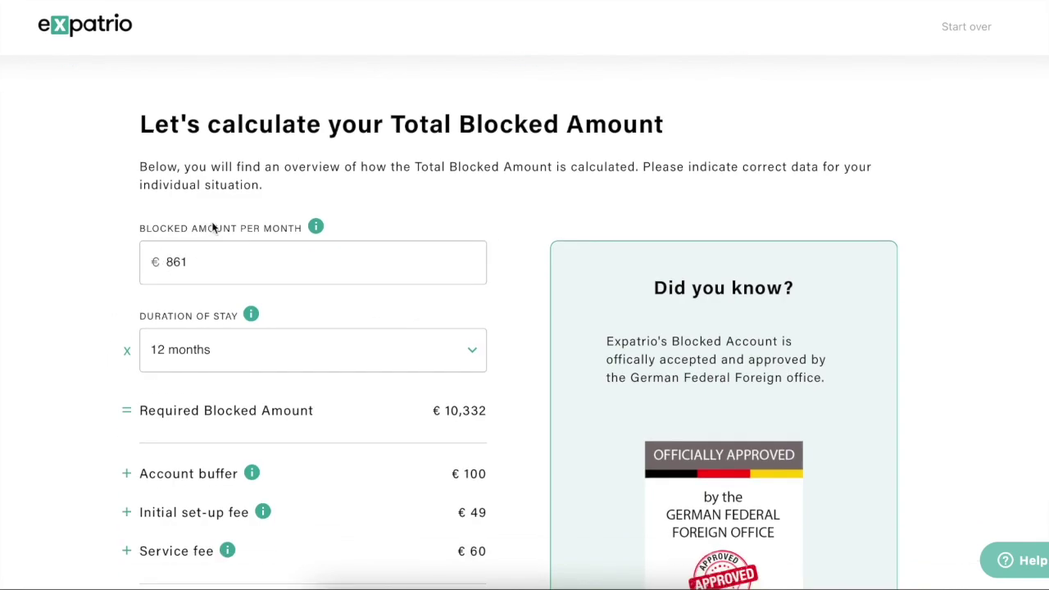
click(201, 265)
key(BackSpace)
key(BackSpace)
key(BackSpace)
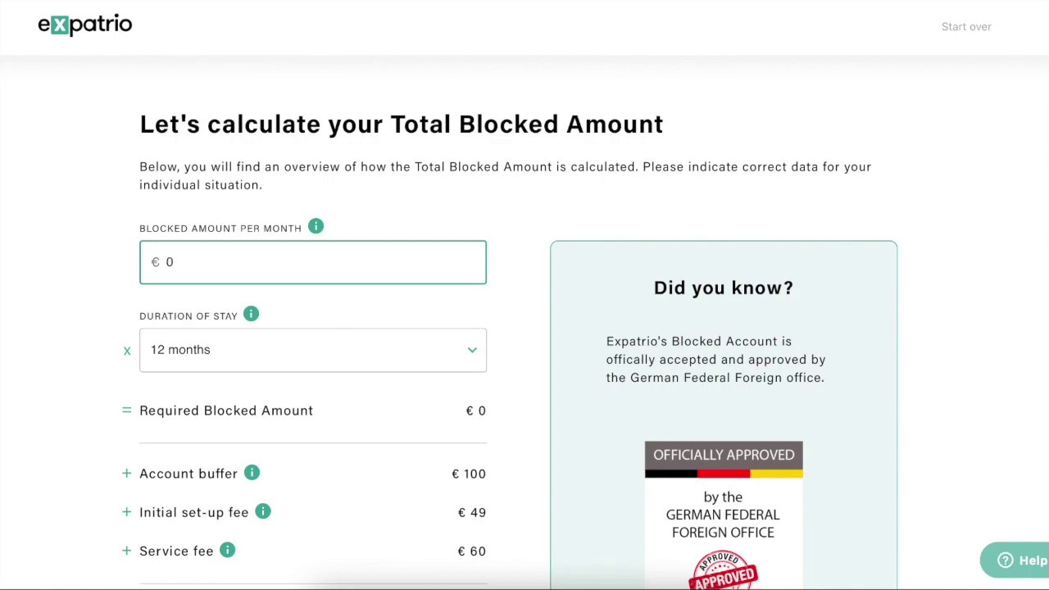
text(940)
click(25, 300)
double_click(204, 261)
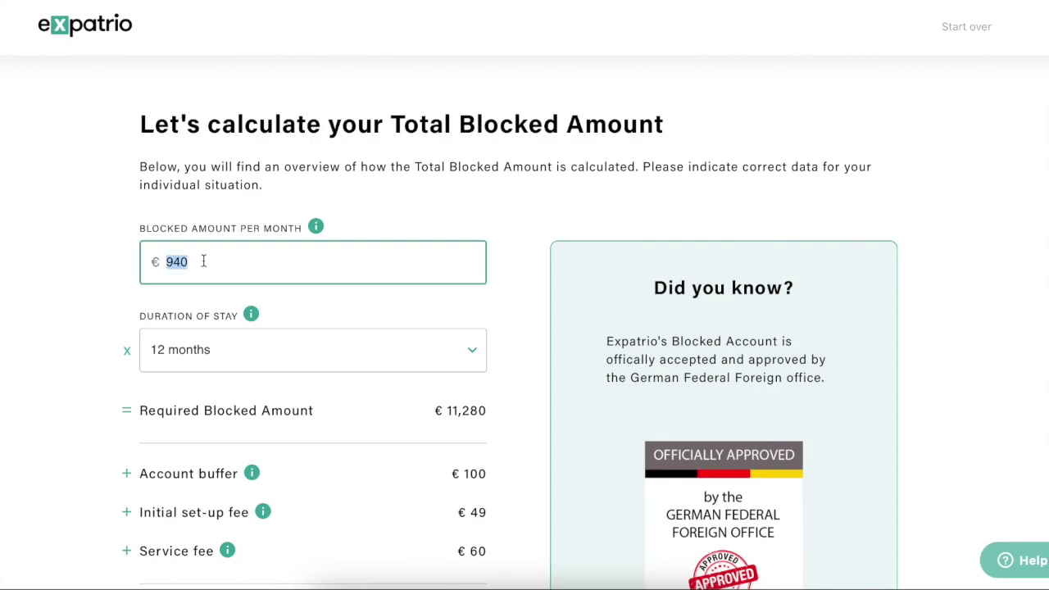
text(861)
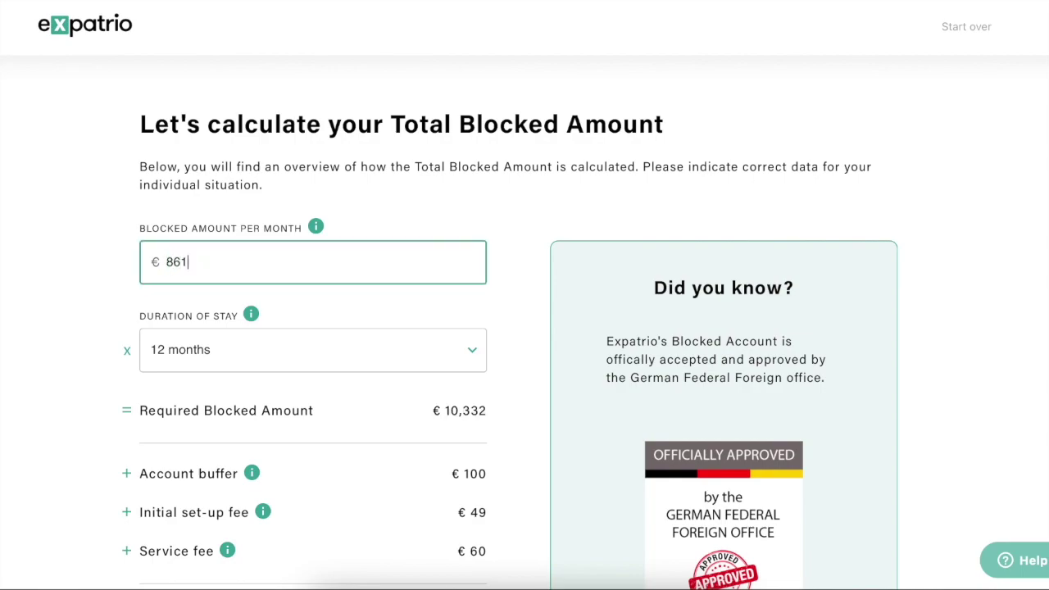
click(107, 306)
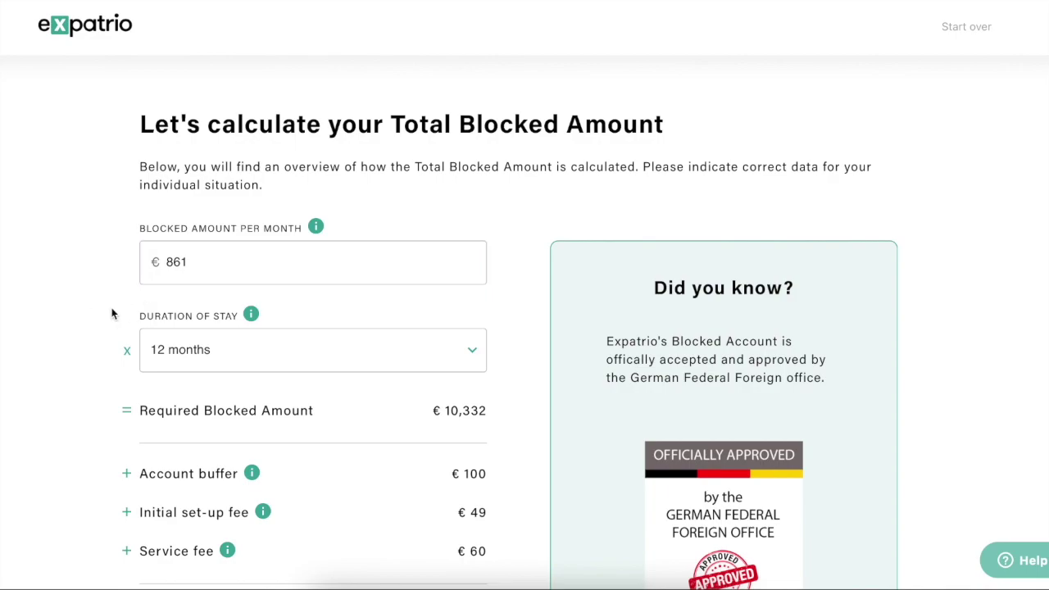
scroll(113, 314, down, 1)
scroll(112, 314, down, 1)
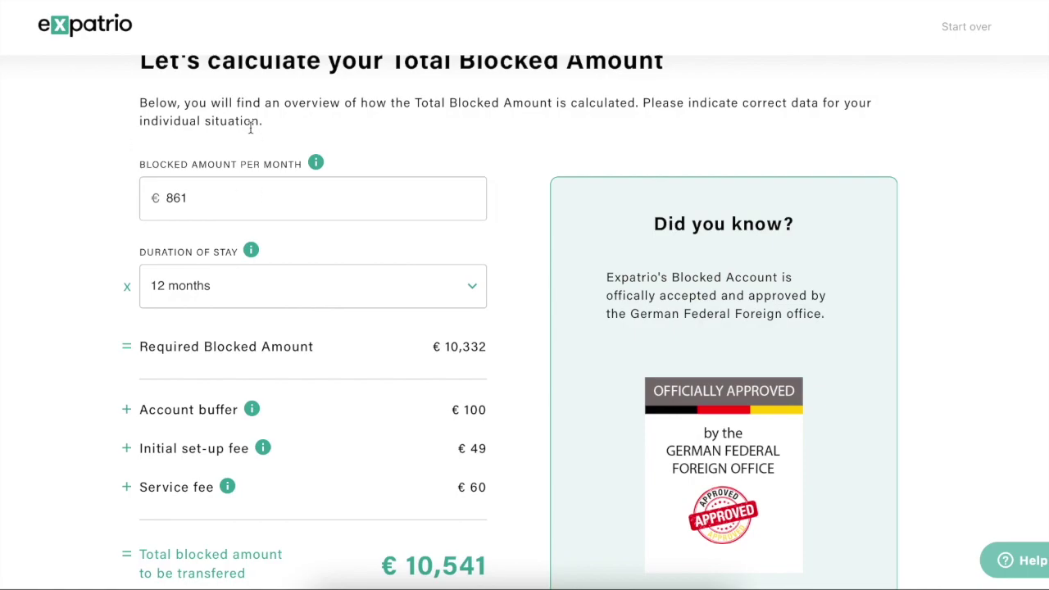
drag(191, 198, 164, 200)
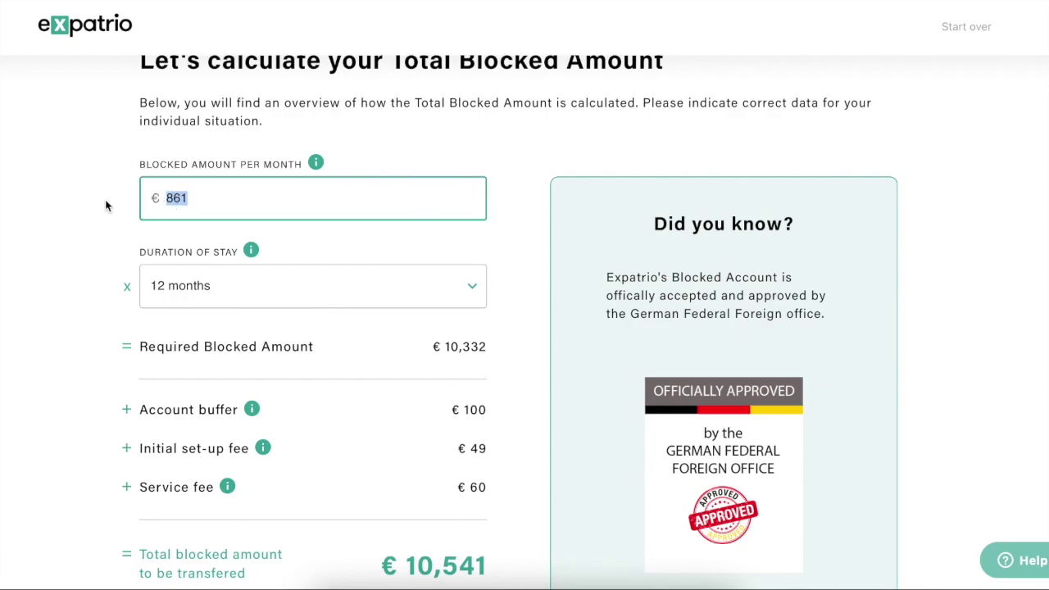
drag(450, 346, 494, 335)
scroll(505, 347, down, 2)
double_click(484, 335)
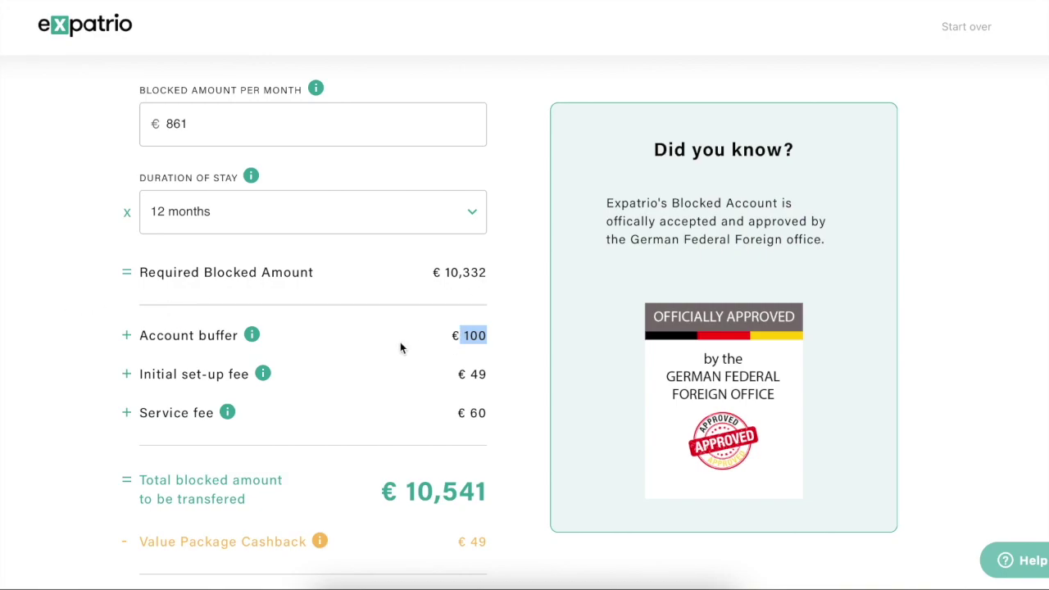
scroll(400, 348, down, 1)
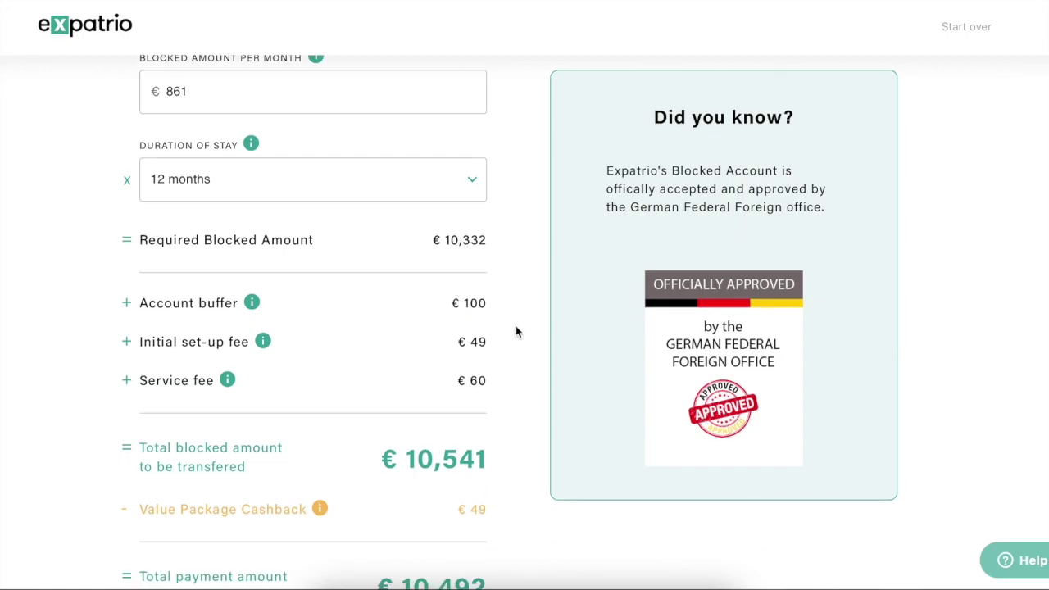
scroll(516, 331, down, 1)
mouse_move(486, 285)
mouse_down()
mouse_move(497, 284)
mouse_move(485, 289)
mouse_up()
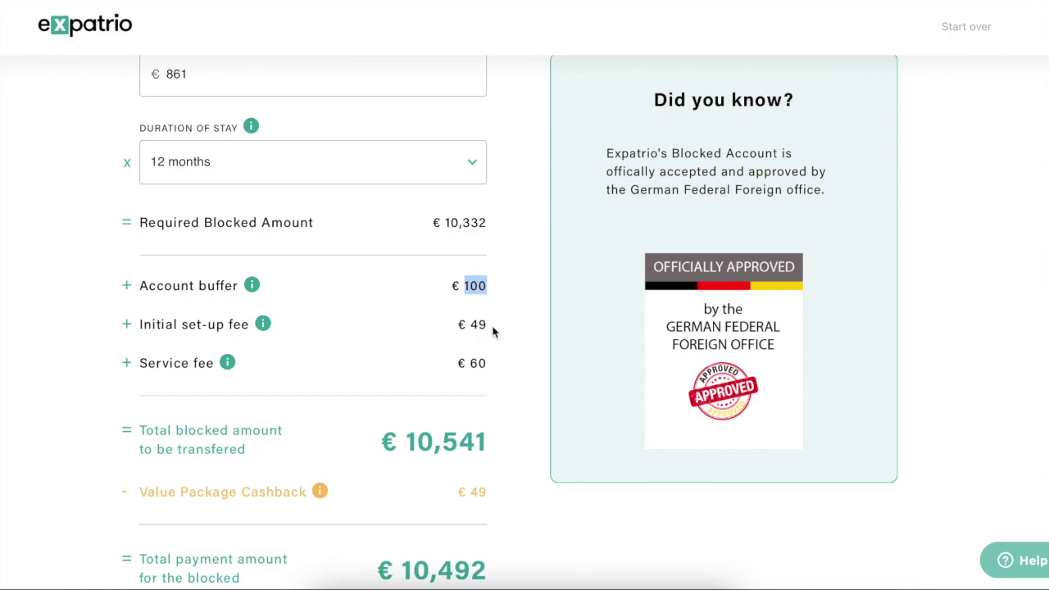
click(495, 284)
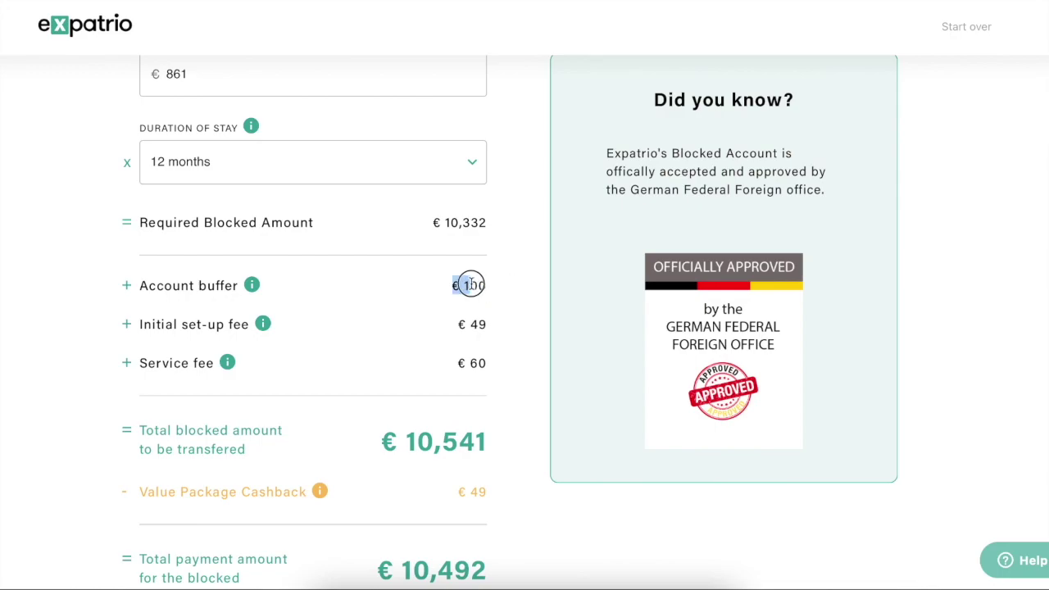
drag(484, 286, 451, 286)
mouse_move(492, 285)
mouse_down()
mouse_move(505, 270)
mouse_move(499, 232)
mouse_move(490, 232)
mouse_move(494, 297)
mouse_up()
click(448, 283)
scroll(430, 289, down, 1)
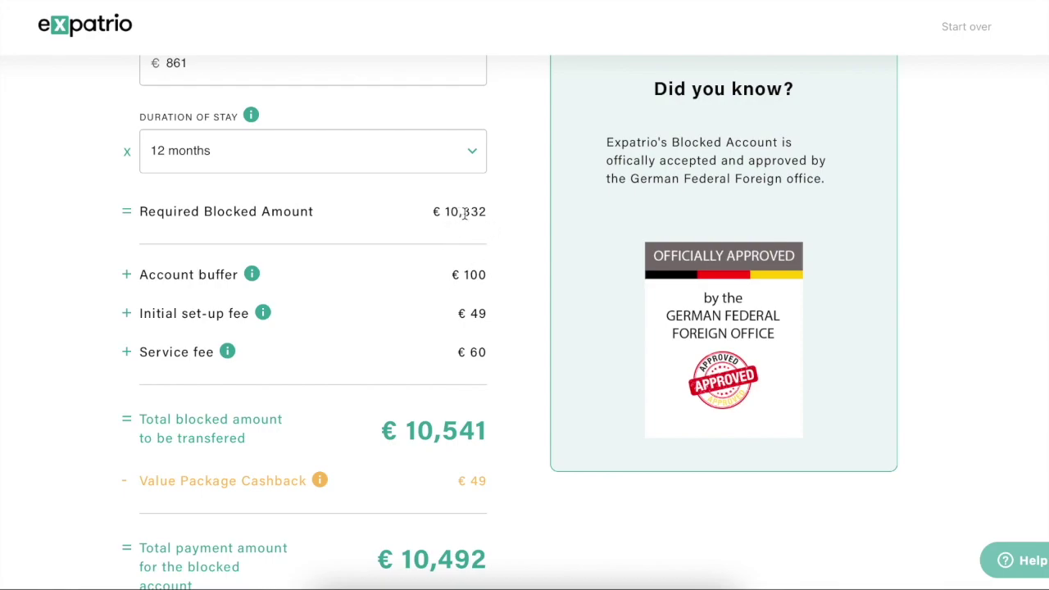
scroll(495, 287, down, 1)
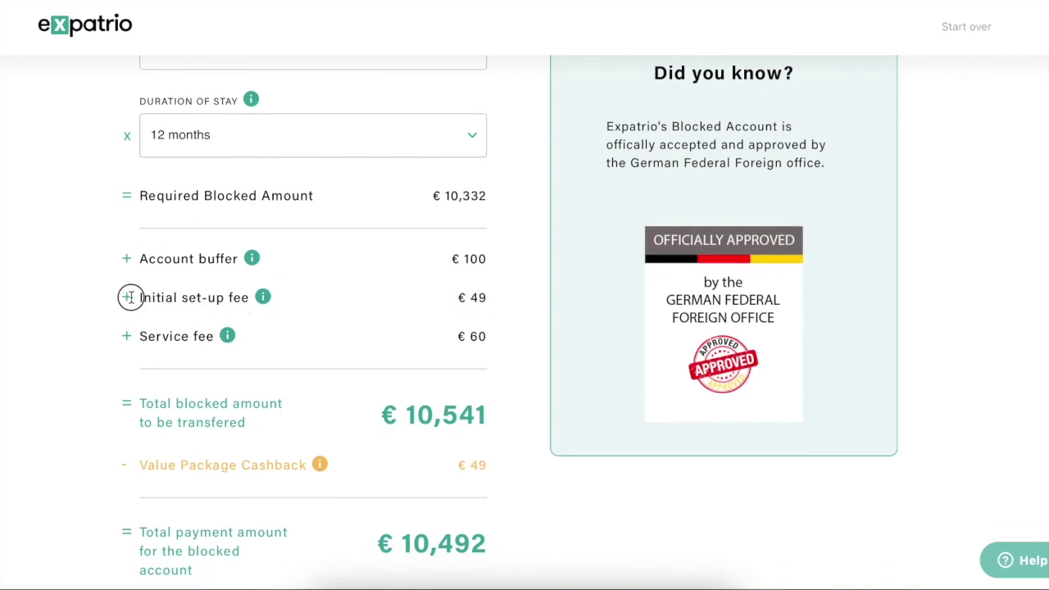
drag(131, 299, 224, 298)
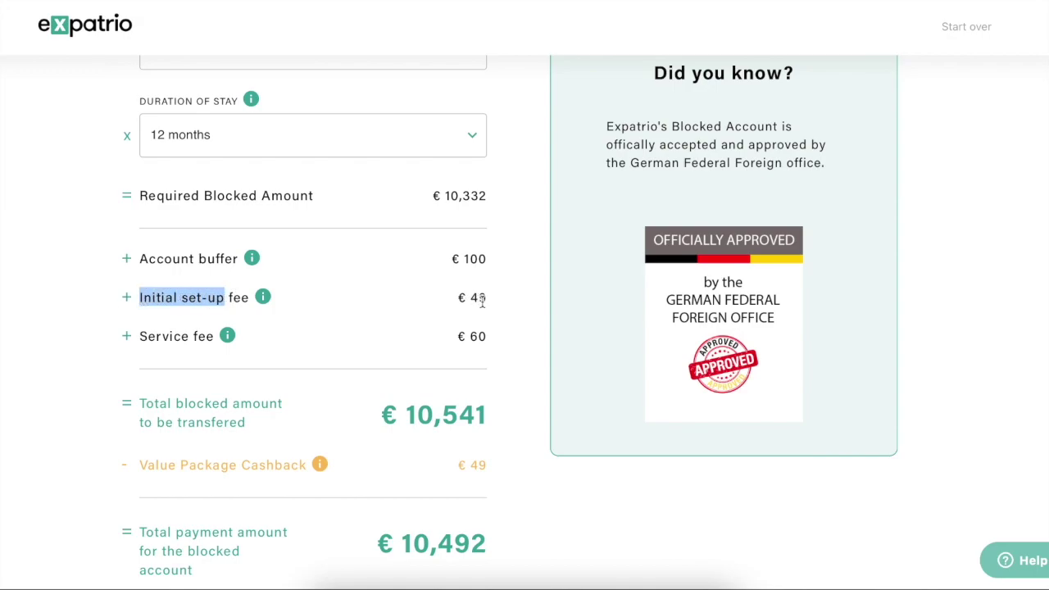
drag(473, 299, 457, 299)
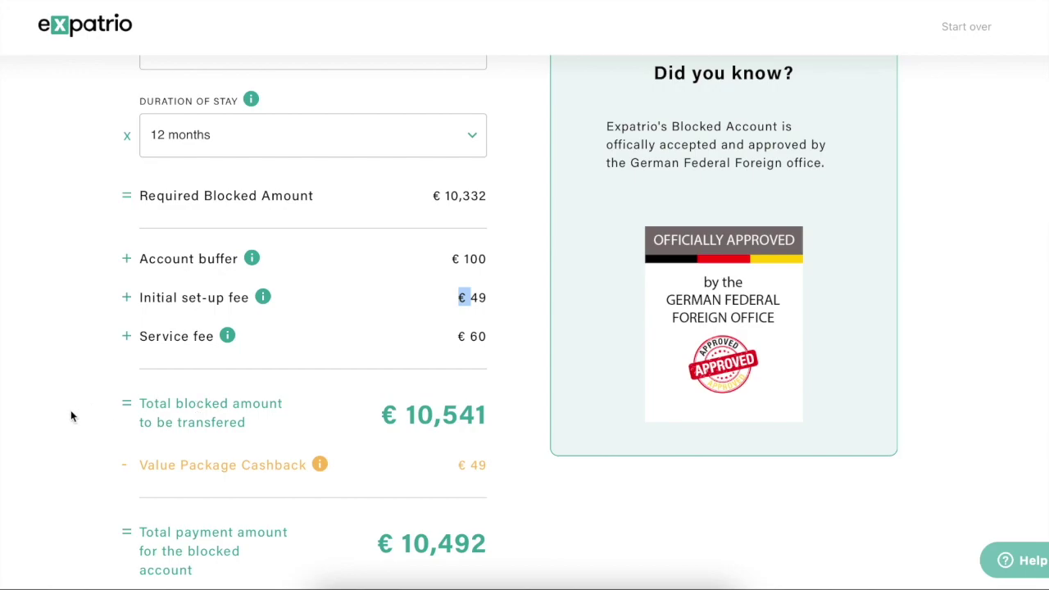
scroll(71, 416, down, 1)
click(487, 307)
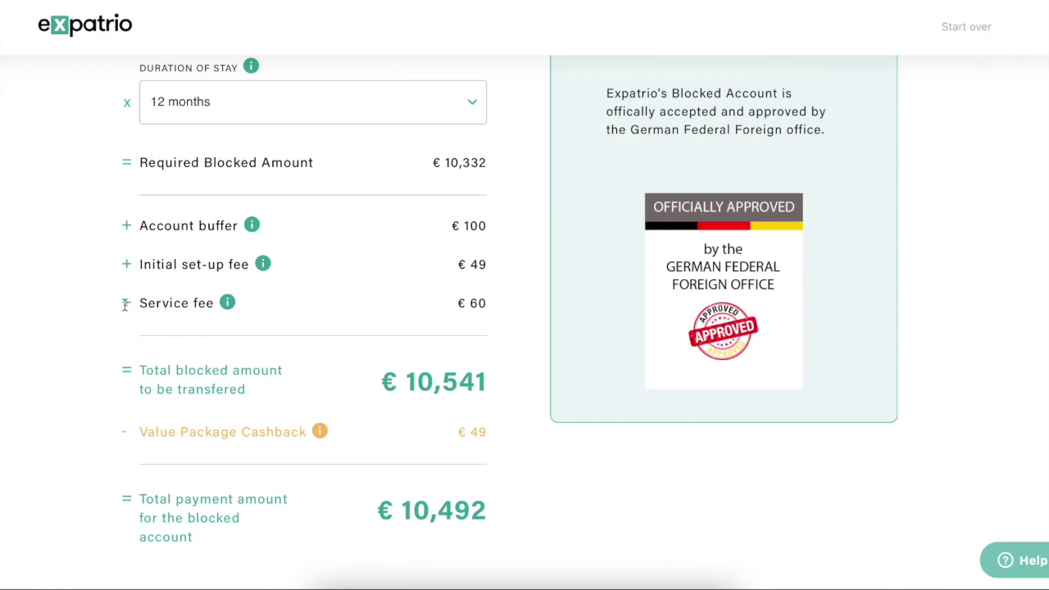
mouse_move(228, 304)
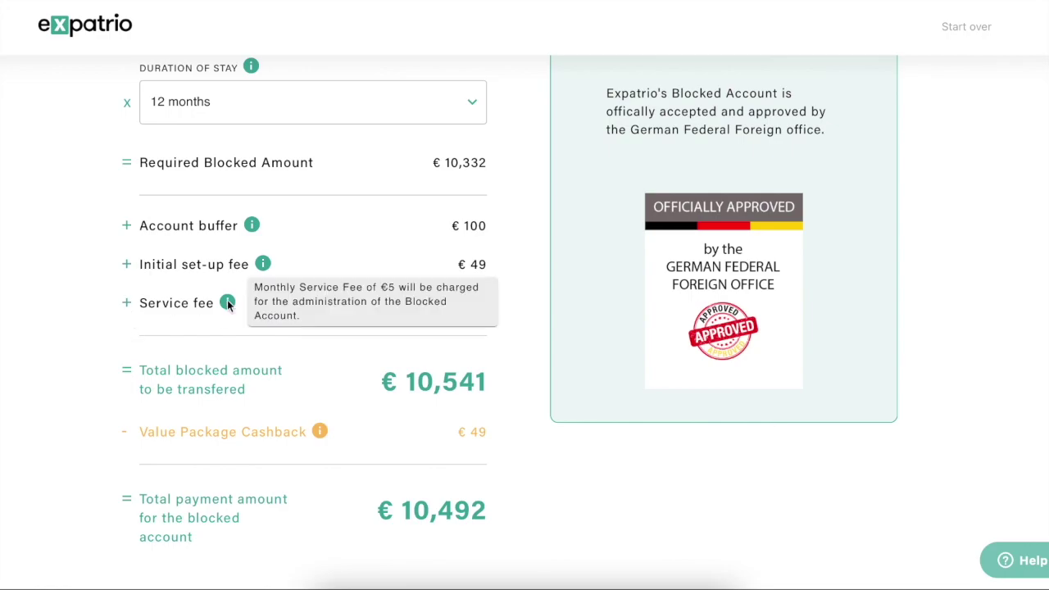
scroll(543, 337, down, 1)
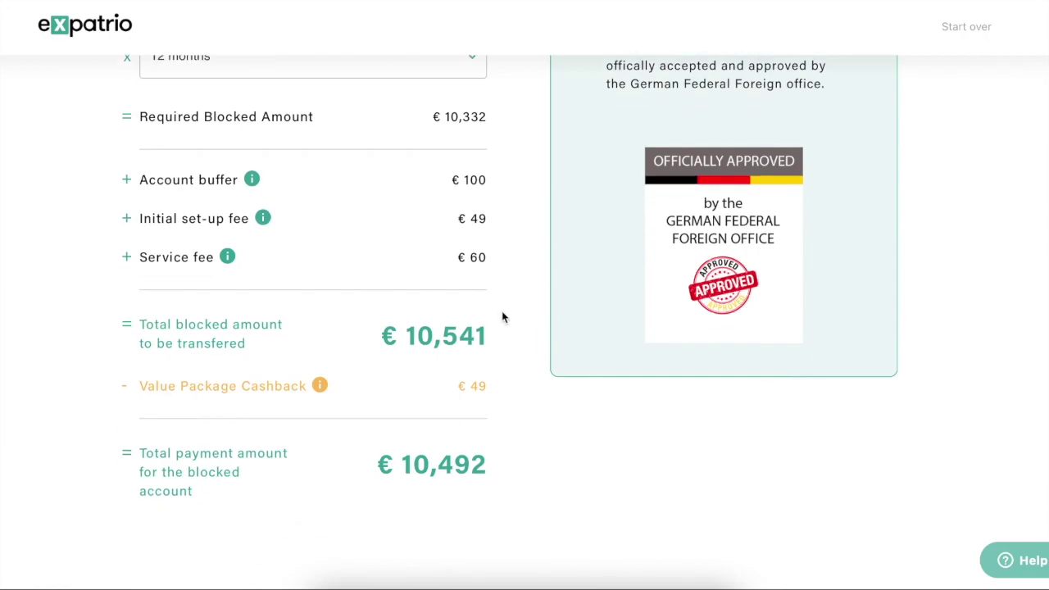
drag(403, 331, 490, 344)
click(489, 342)
scroll(490, 342, down, 2)
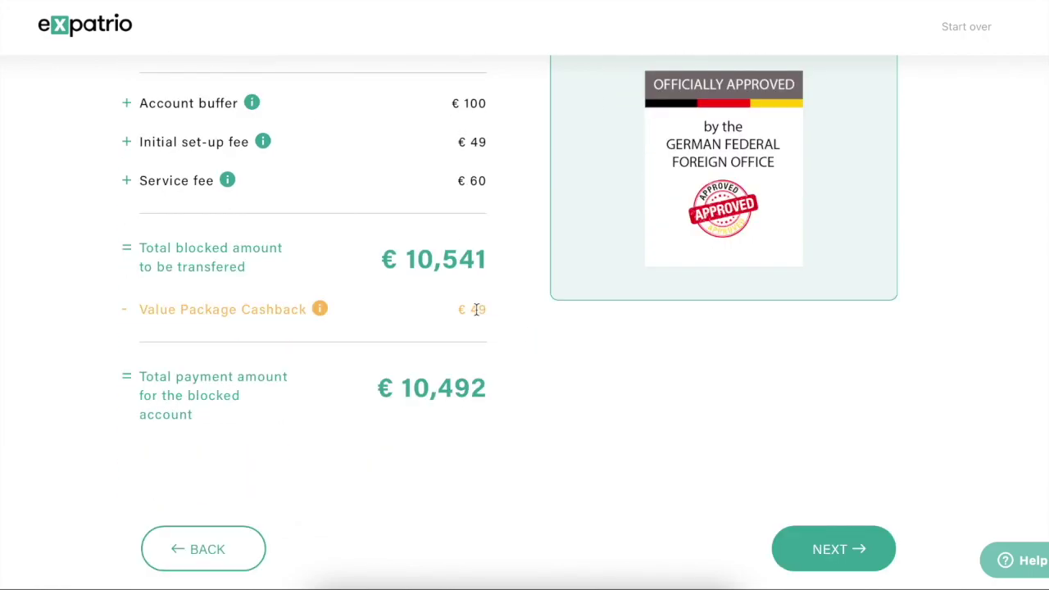
double_click(483, 308)
mouse_move(320, 309)
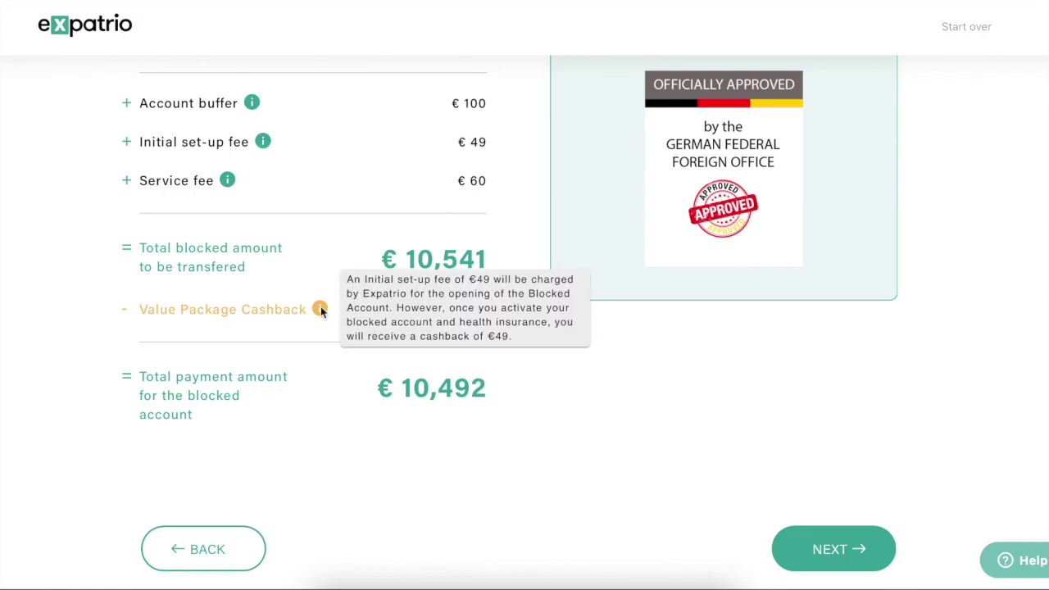
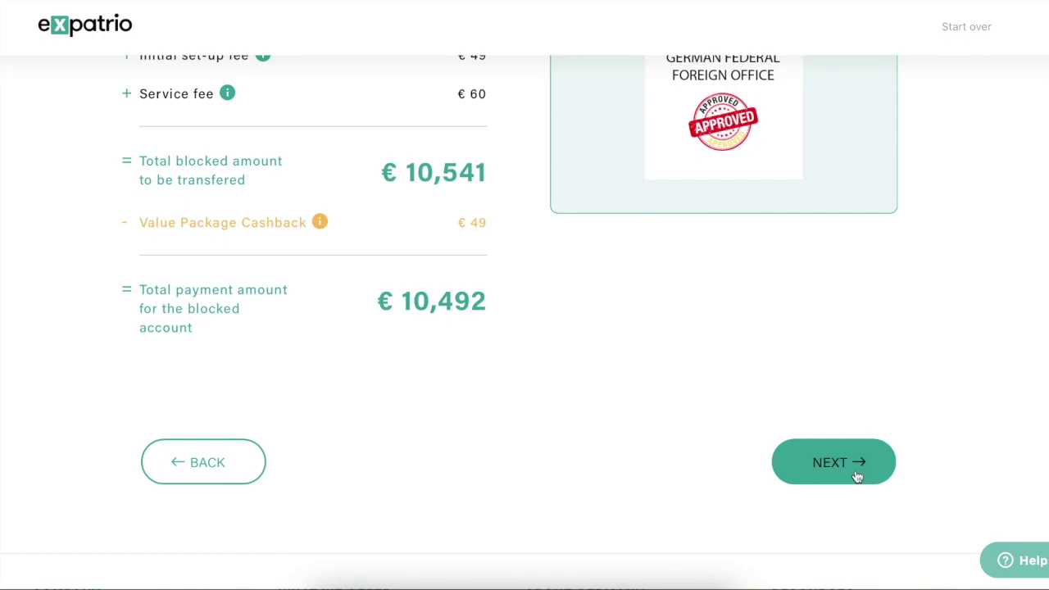
Step: Scroll the Value Package page and highlight the Foreign Office approval, home-country opening and money-back guarantee points
scroll(702, 399, down, 1)
scroll(702, 402, down, 2)
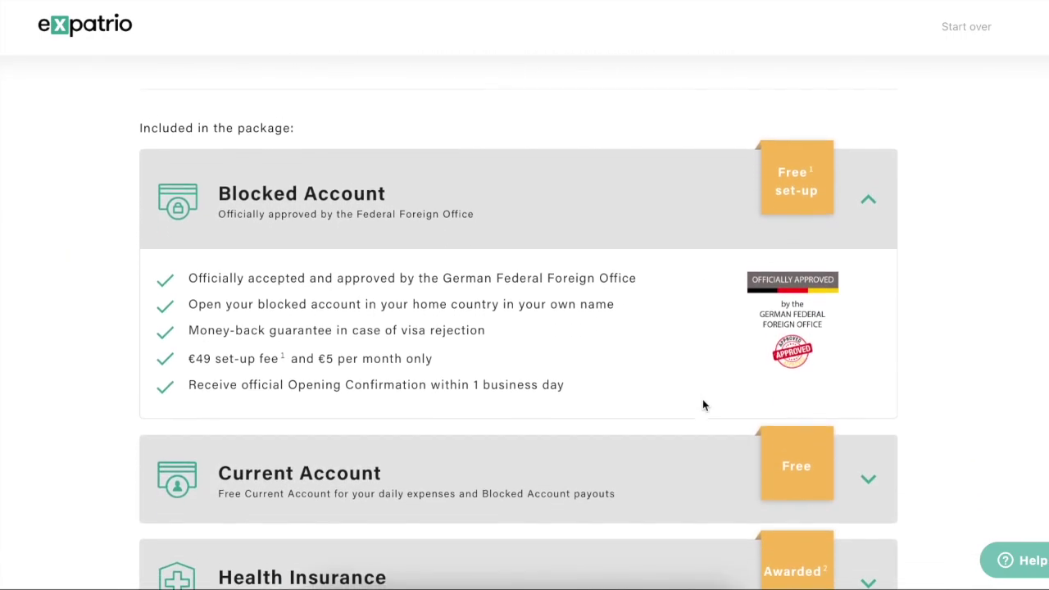
scroll(702, 402, up, 3)
scroll(702, 402, down, 2)
scroll(704, 406, down, 2)
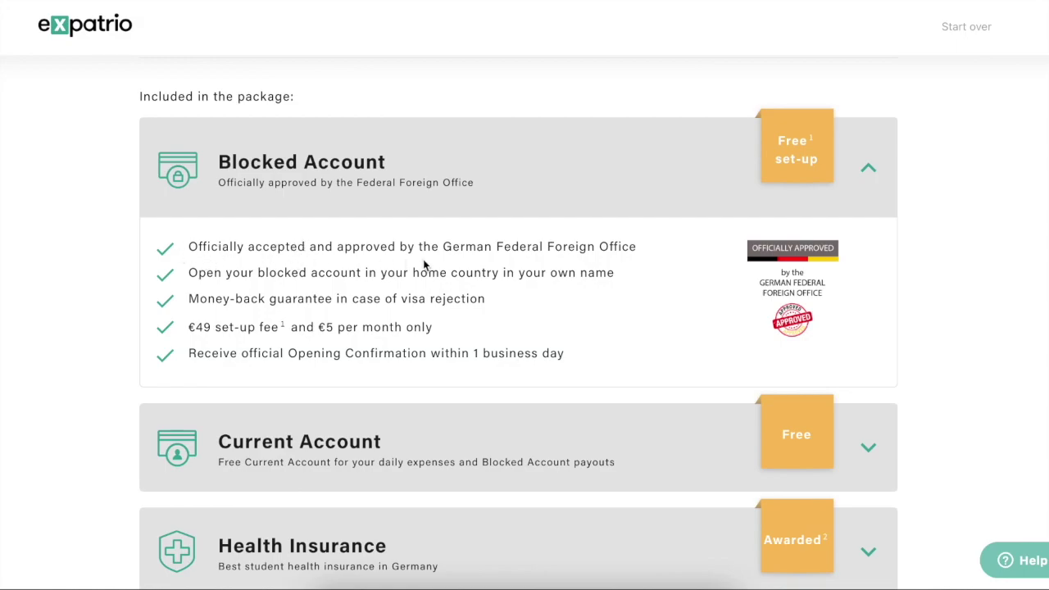
drag(460, 245, 572, 247)
click(223, 273)
drag(223, 273, 476, 274)
drag(249, 295, 451, 308)
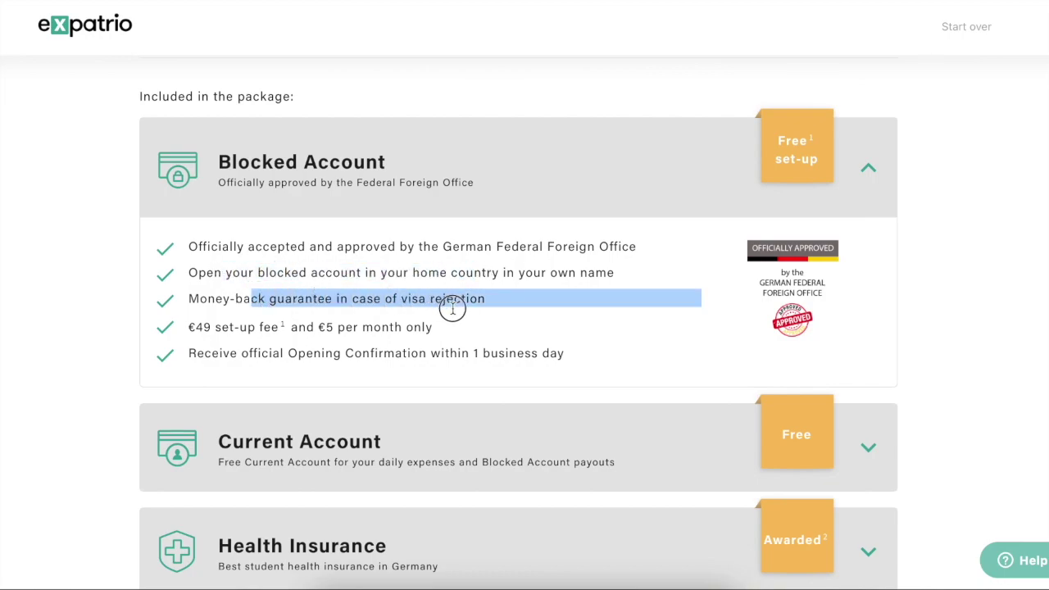
Step: Highlight the €49 set-up and €5 monthly fees and the 1-business-day opening confirmation
click(507, 306)
drag(195, 328, 426, 327)
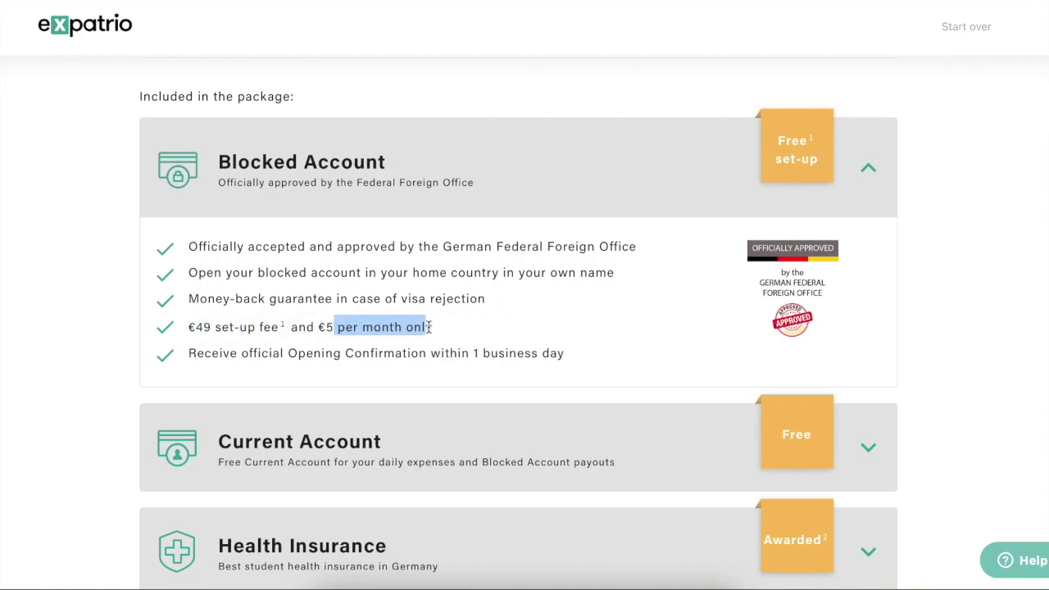
drag(189, 353, 459, 352)
triple_click(567, 353)
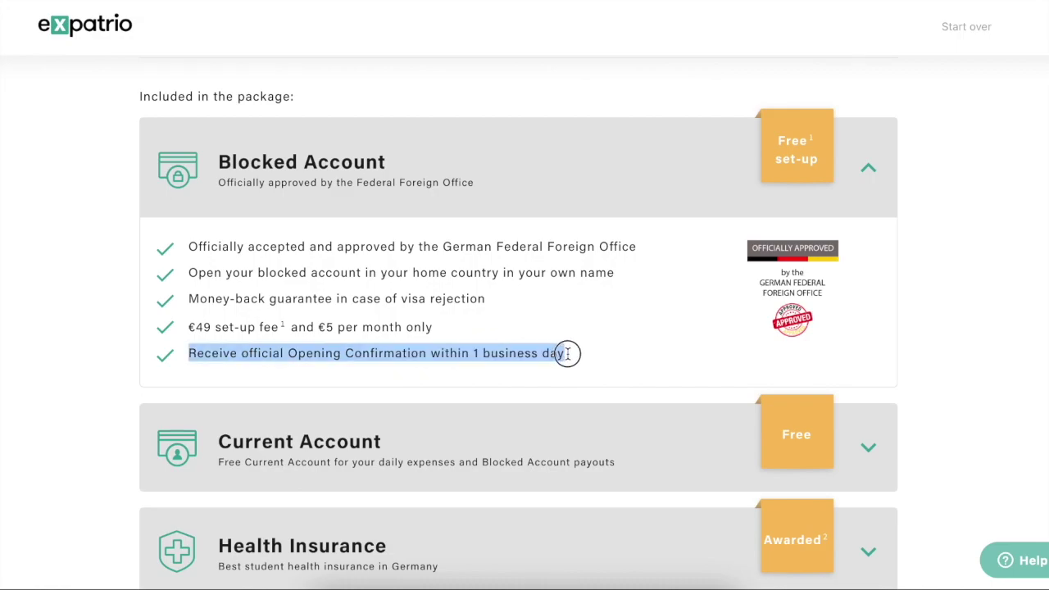
click(302, 353)
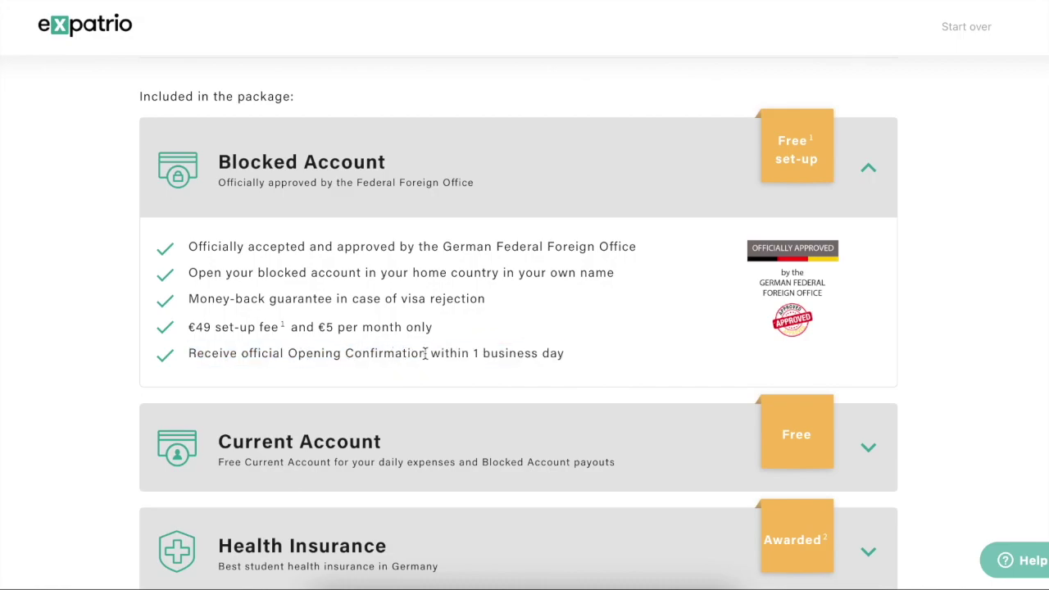
scroll(632, 338, down, 1)
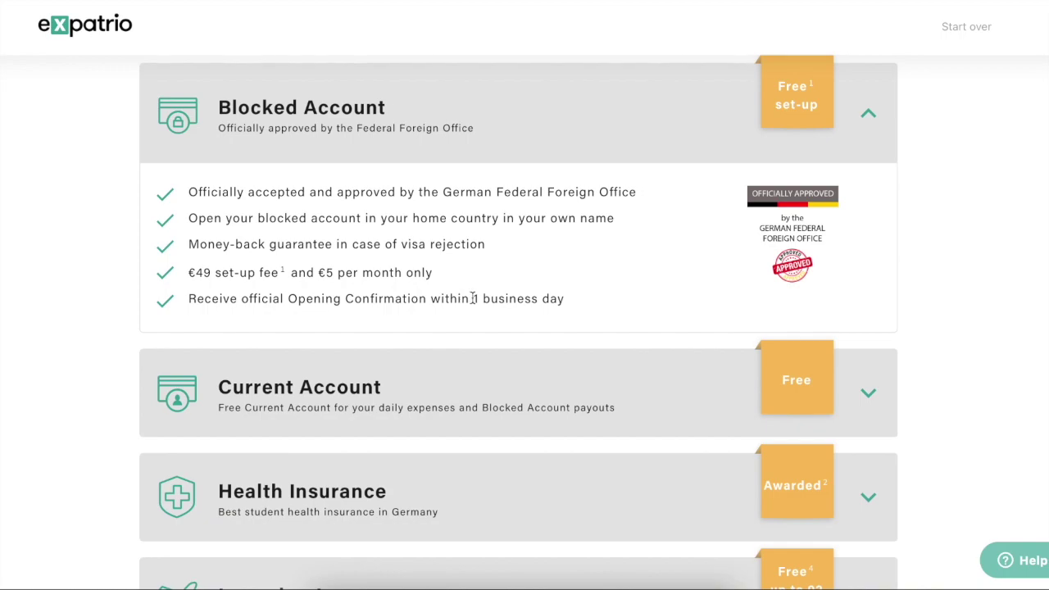
drag(473, 299, 563, 300)
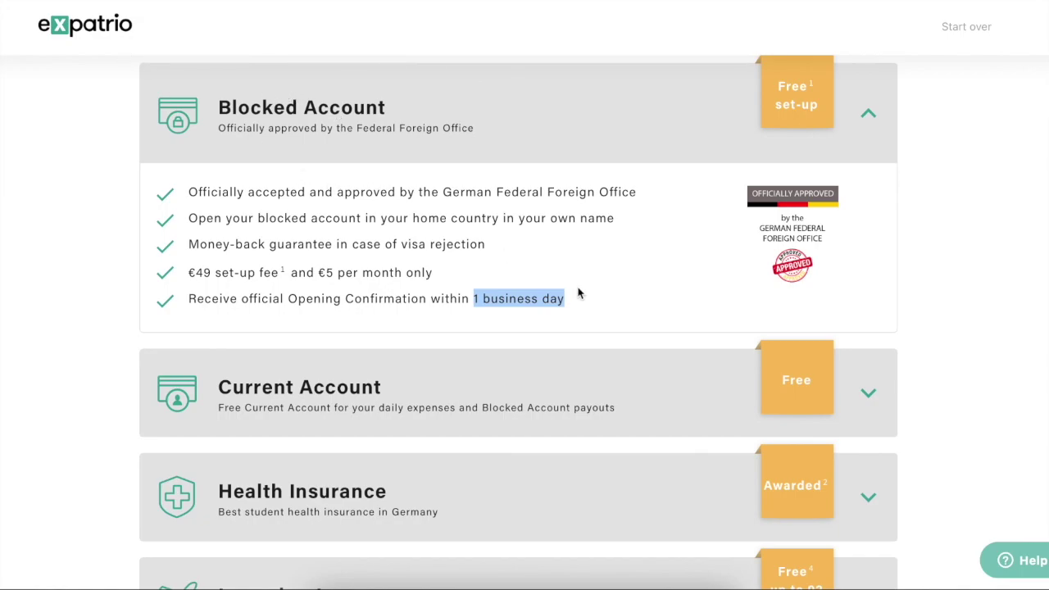
scroll(578, 293, down, 1)
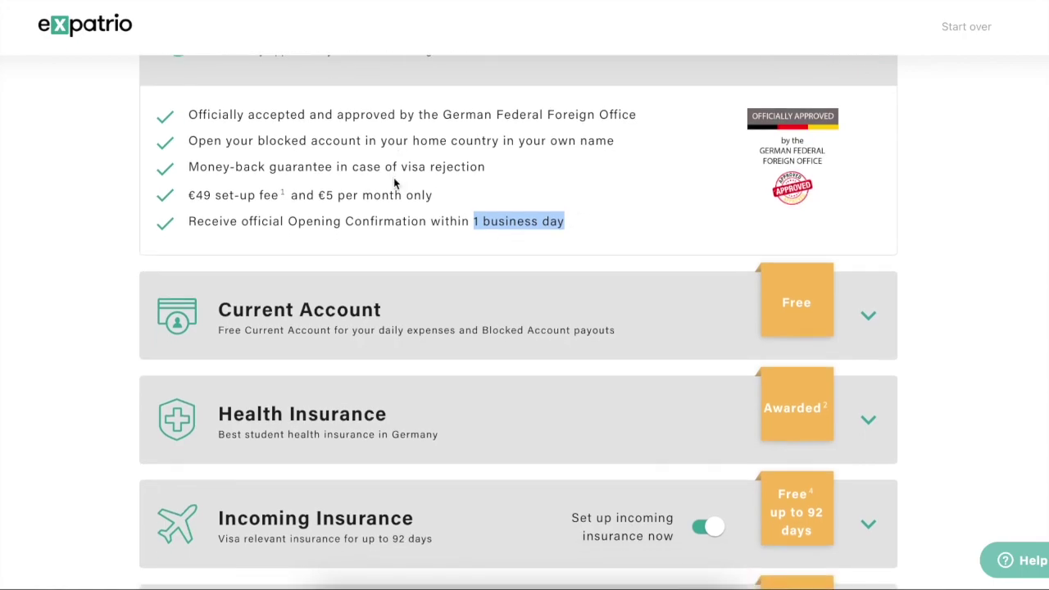
scroll(393, 177, down, 1)
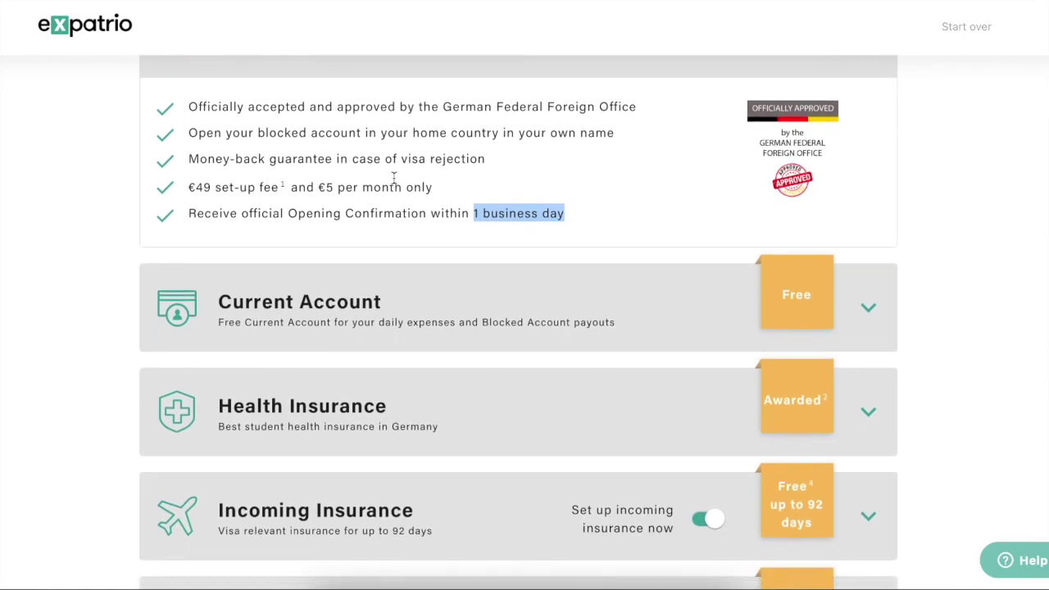
scroll(866, 264, down, 1)
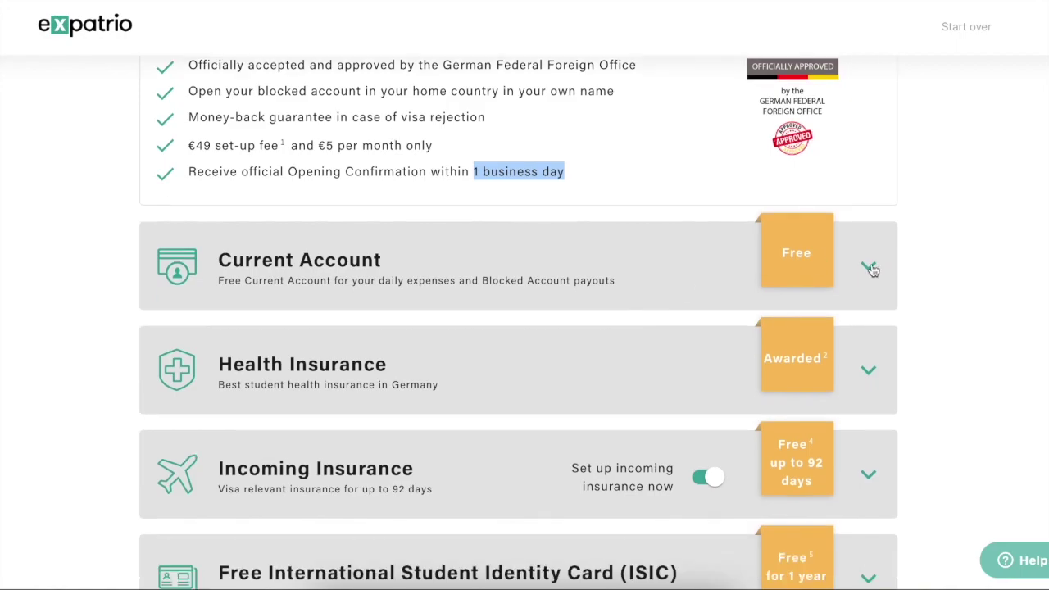
Step: Expand the Current Account details and highlight the free provider choice point
click(869, 270)
scroll(578, 337, down, 3)
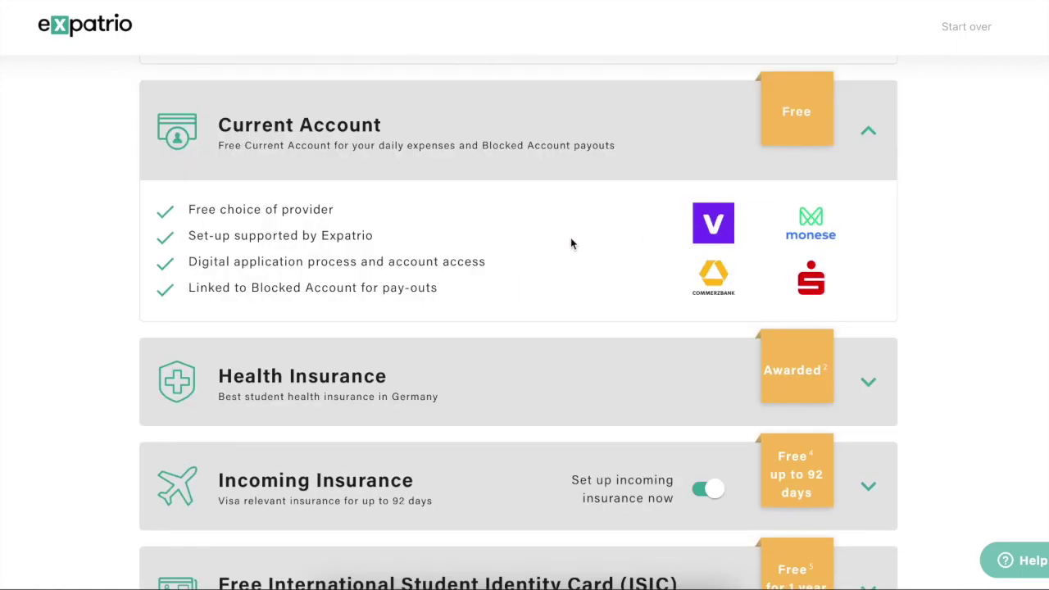
drag(227, 210, 337, 210)
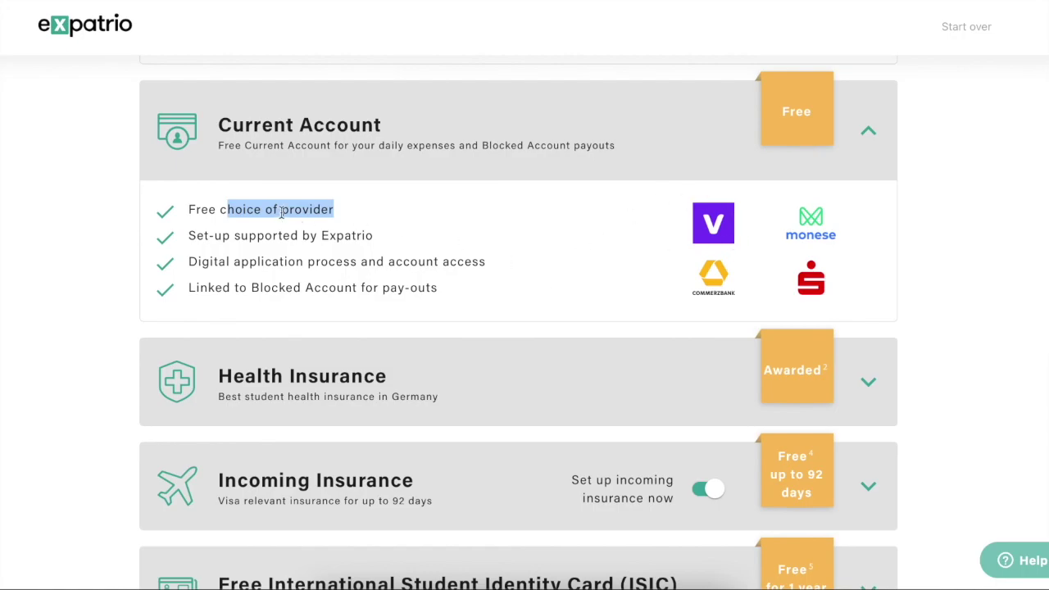
click(214, 210)
Step: Highlight the Expatrio-supported set-up, digital application and Blocked Account pay-outs points
scroll(385, 211, down, 1)
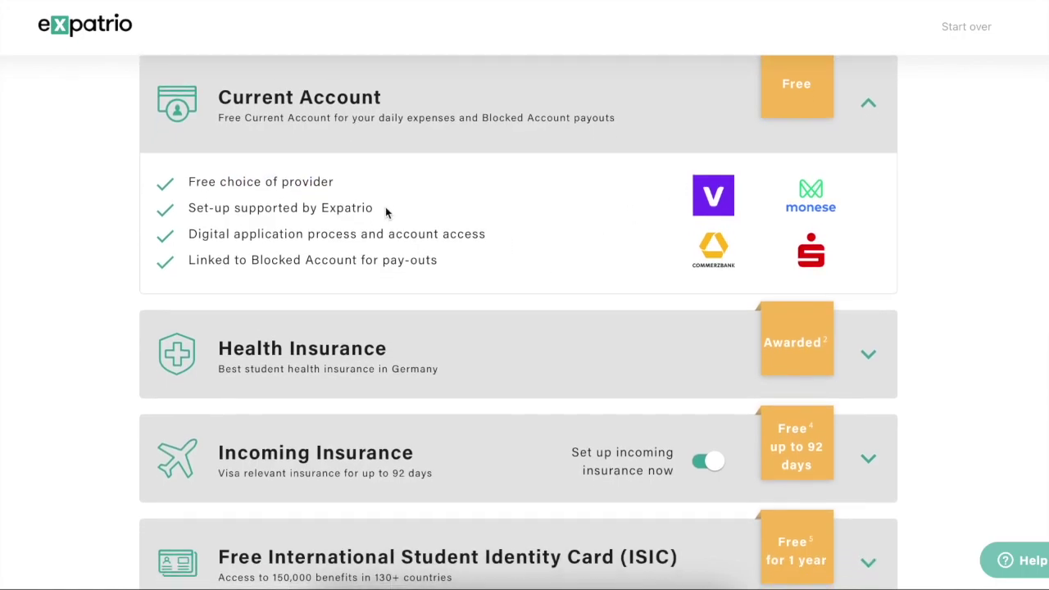
drag(188, 210, 391, 208)
drag(189, 235, 454, 241)
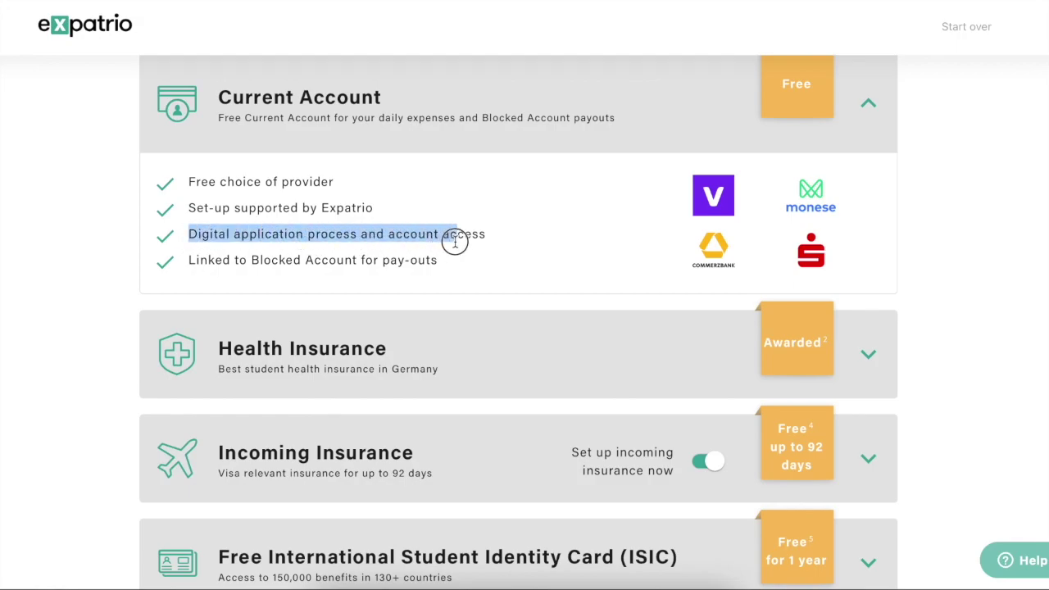
drag(189, 261, 447, 272)
click(466, 269)
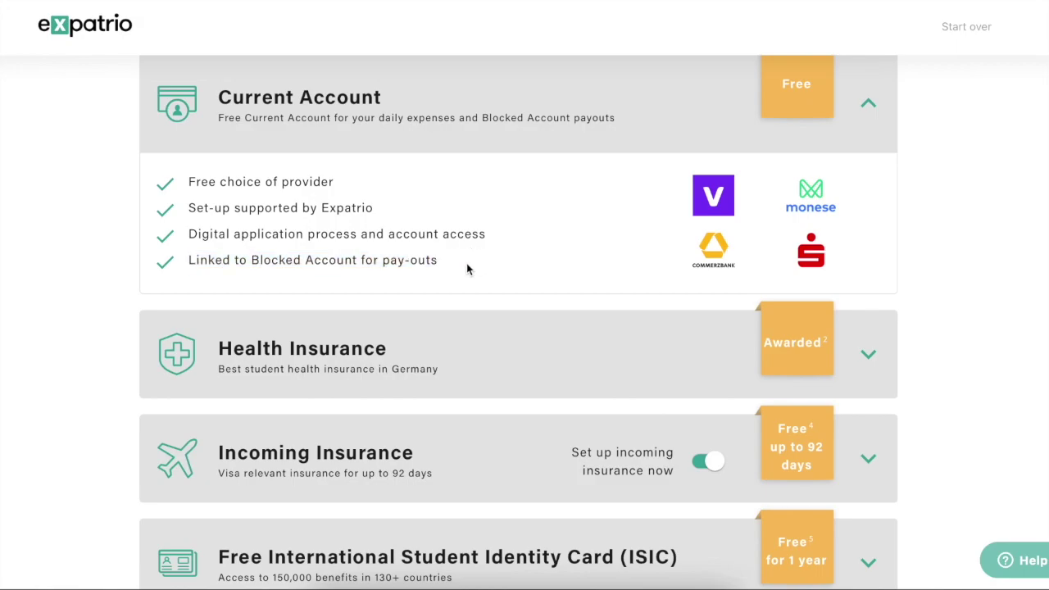
scroll(466, 269, down, 1)
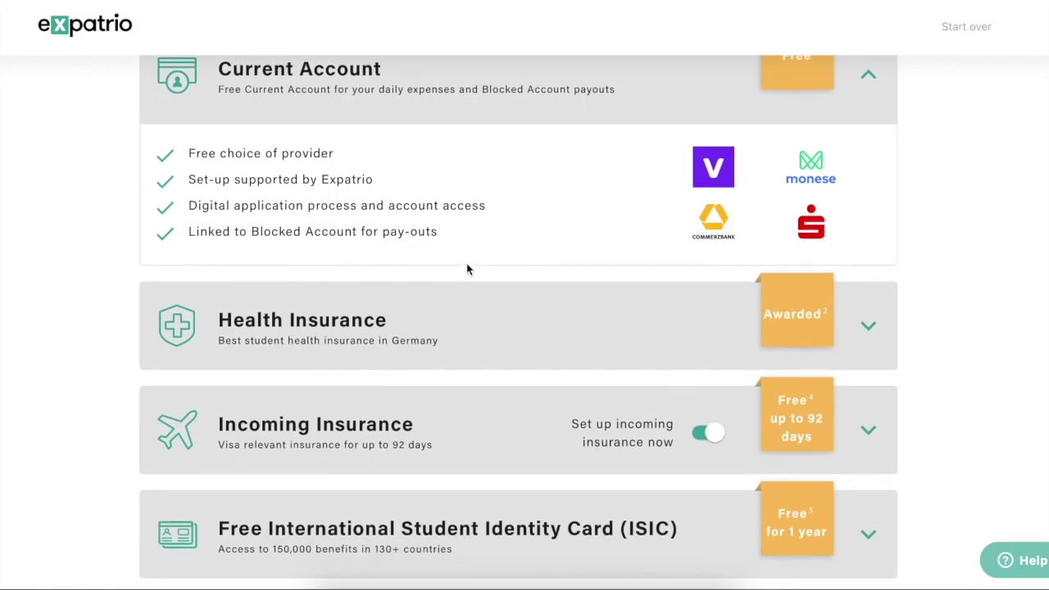
scroll(386, 220, up, 1)
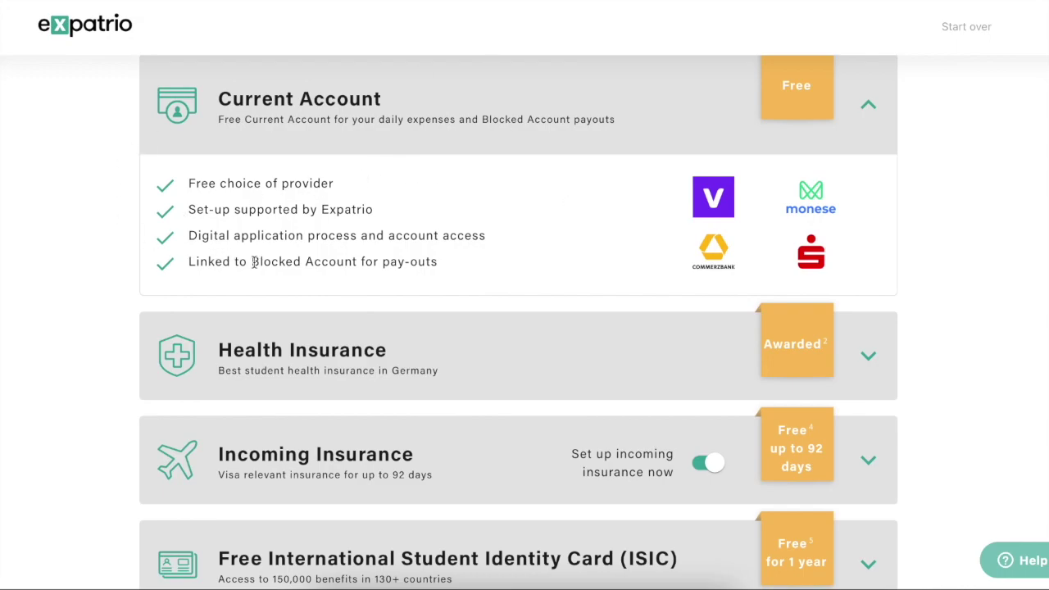
drag(188, 262, 436, 261)
scroll(902, 266, down, 1)
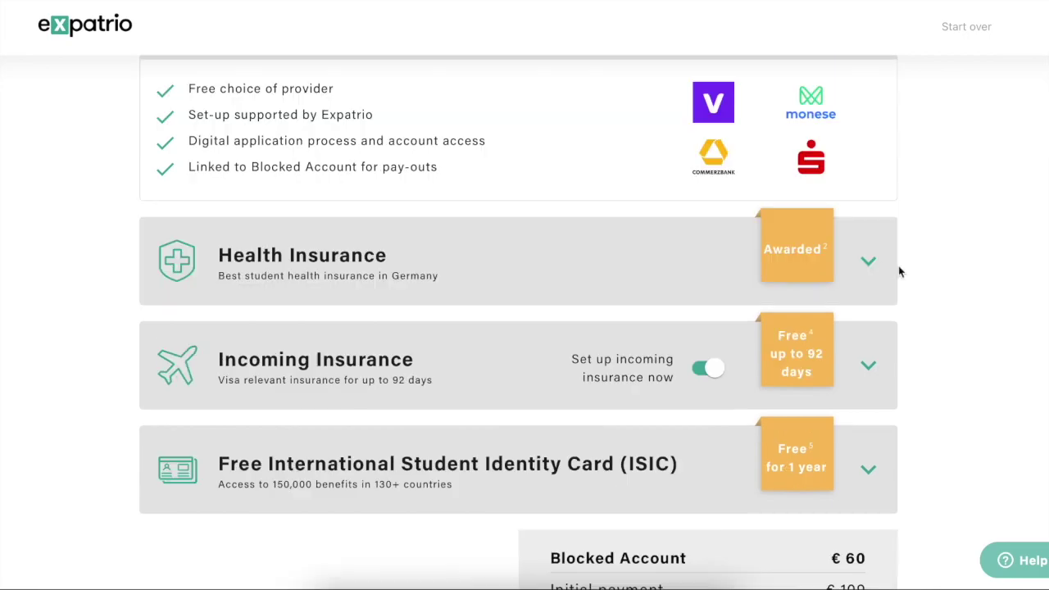
Step: Expand the Health Insurance section to reveal TK's benefits and the student fund award
click(868, 261)
scroll(598, 322, down, 1)
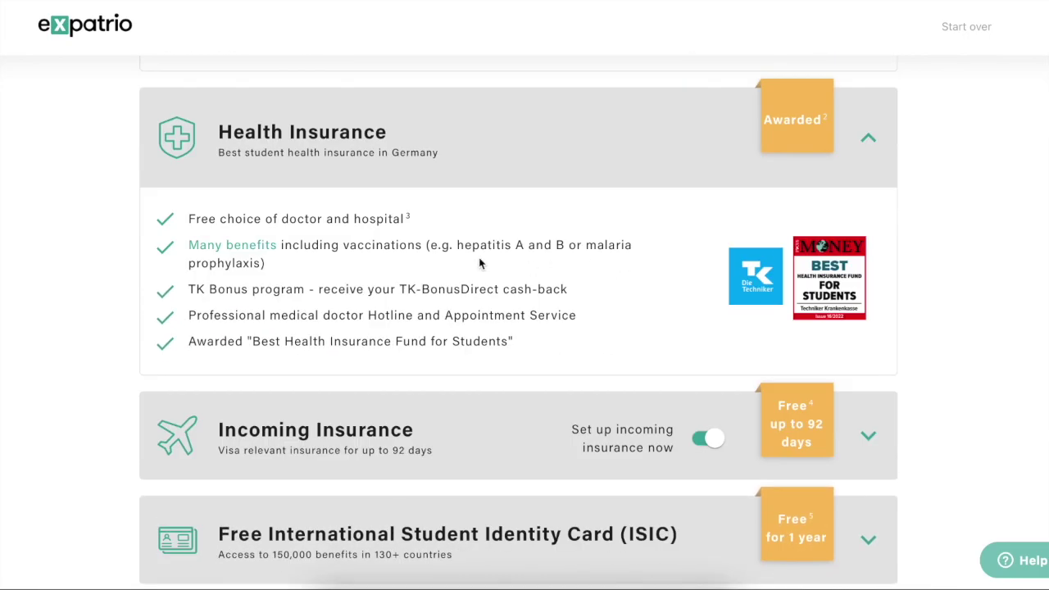
click(721, 239)
Step: Open TK's 'Services and benefits from A to Z' PDF, skim it and highlight its title
click(235, 251)
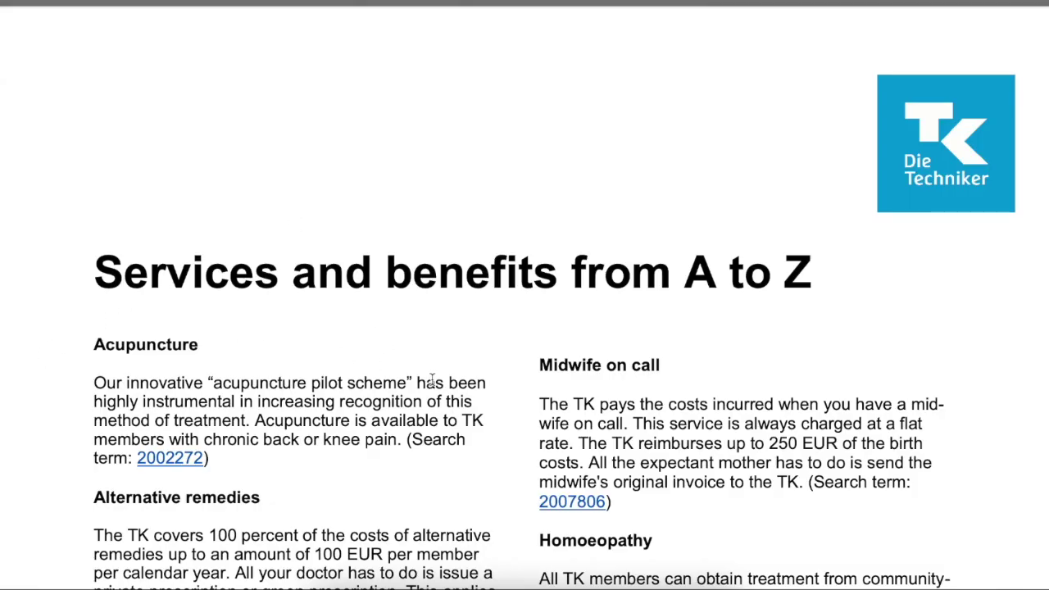
scroll(432, 380, down, 2)
scroll(432, 379, down, 10)
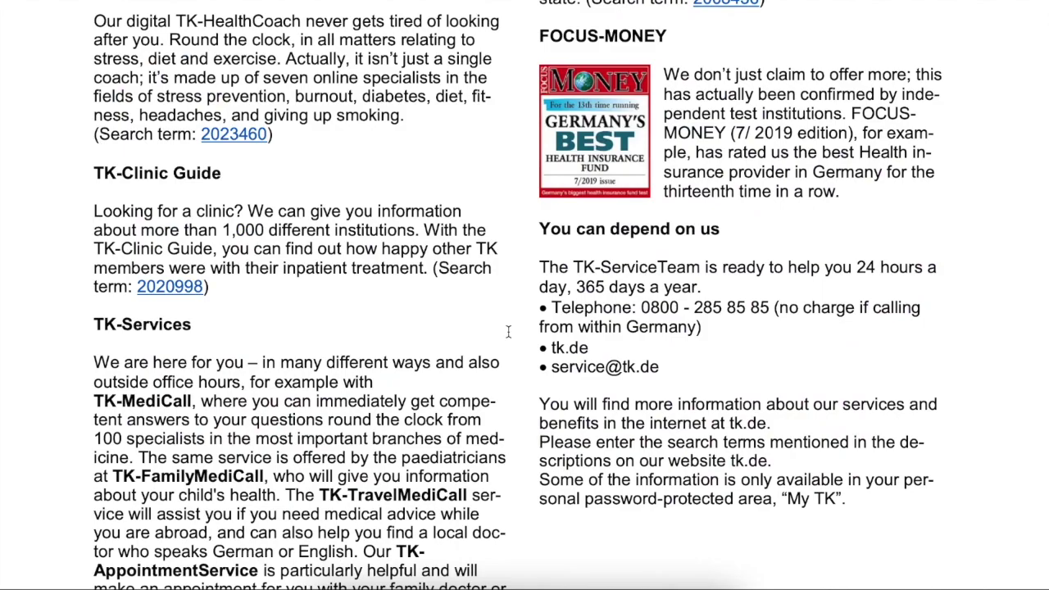
scroll(508, 331, up, 12)
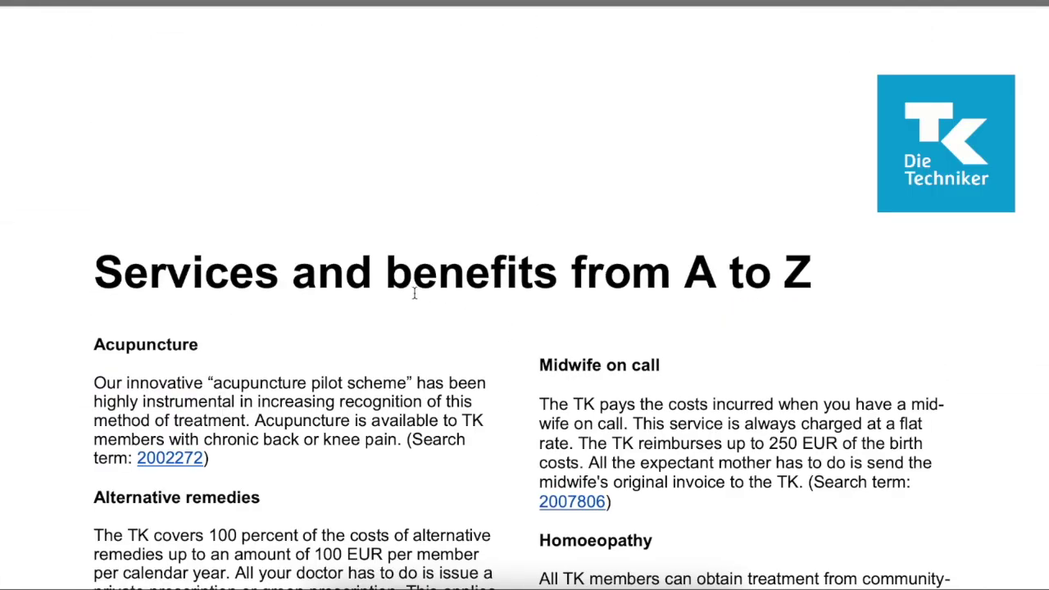
drag(94, 270, 373, 263)
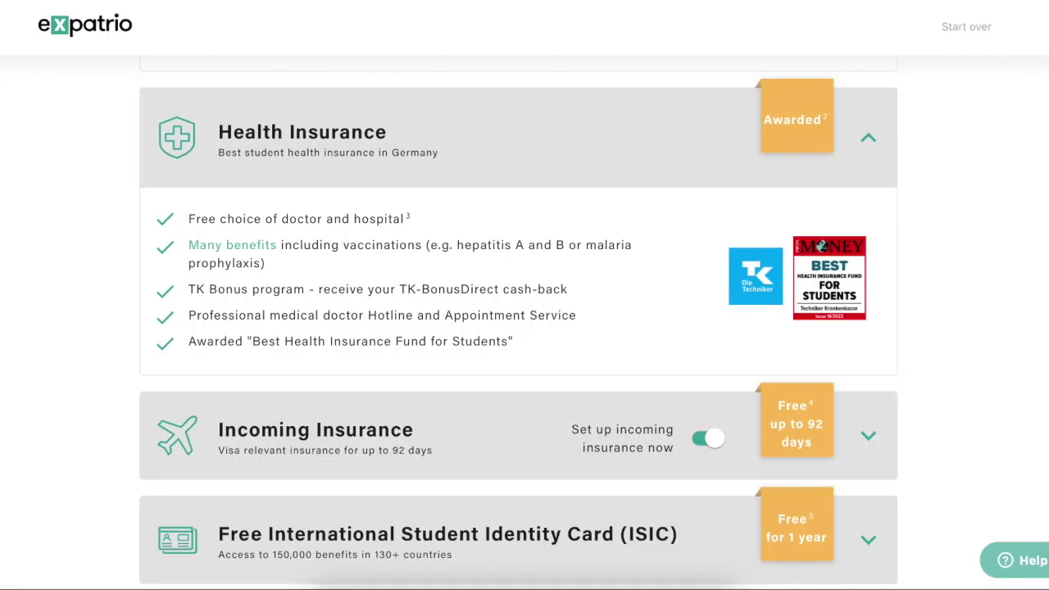
scroll(864, 320, down, 2)
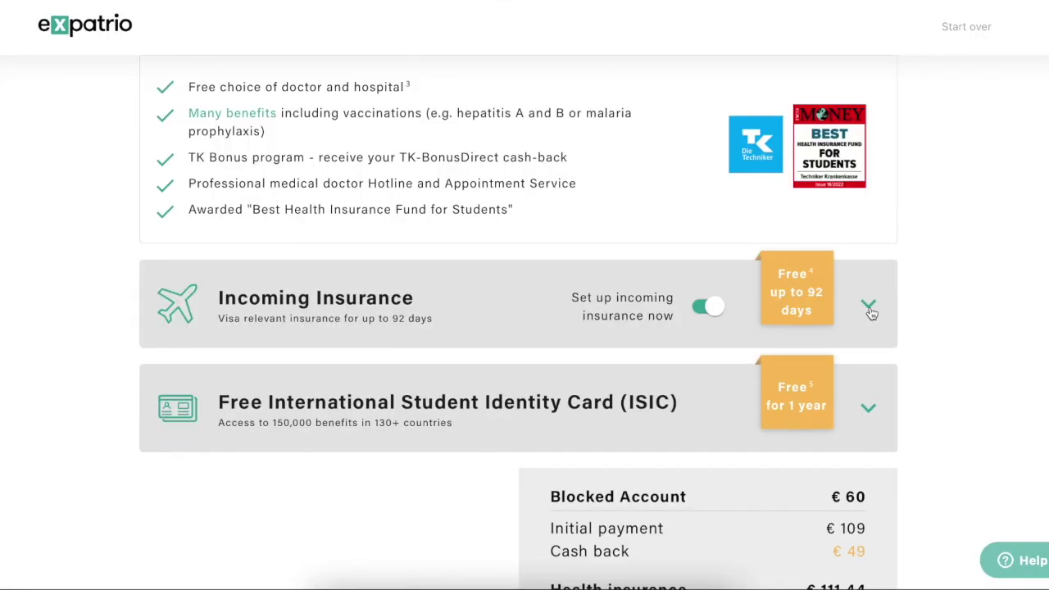
Step: Expand the Incoming Insurance (free up to 92 days) and ISIC card benefit details
click(868, 308)
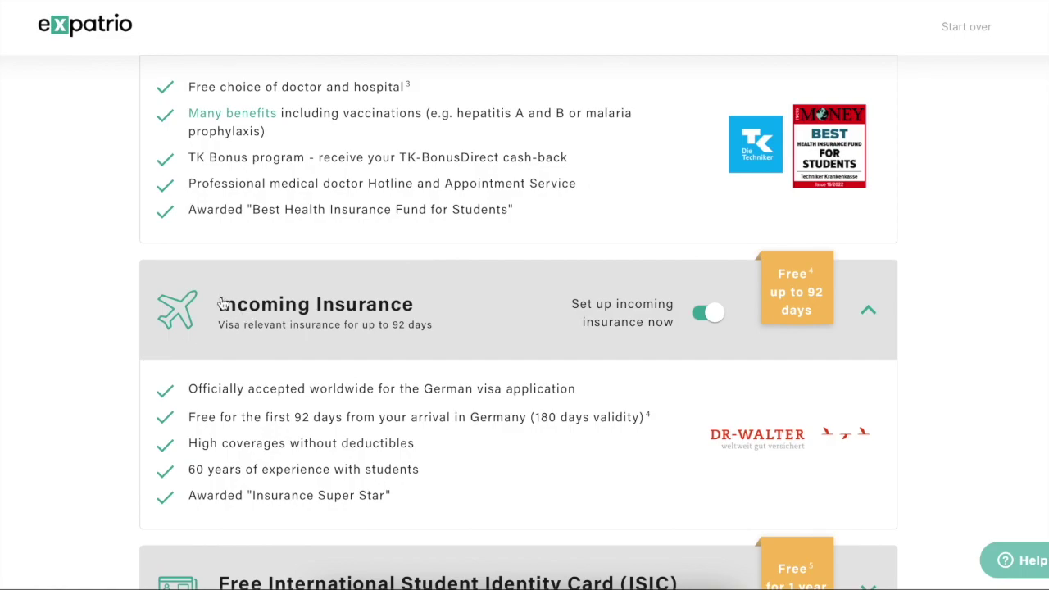
click(402, 303)
click(457, 296)
scroll(203, 366, down, 1)
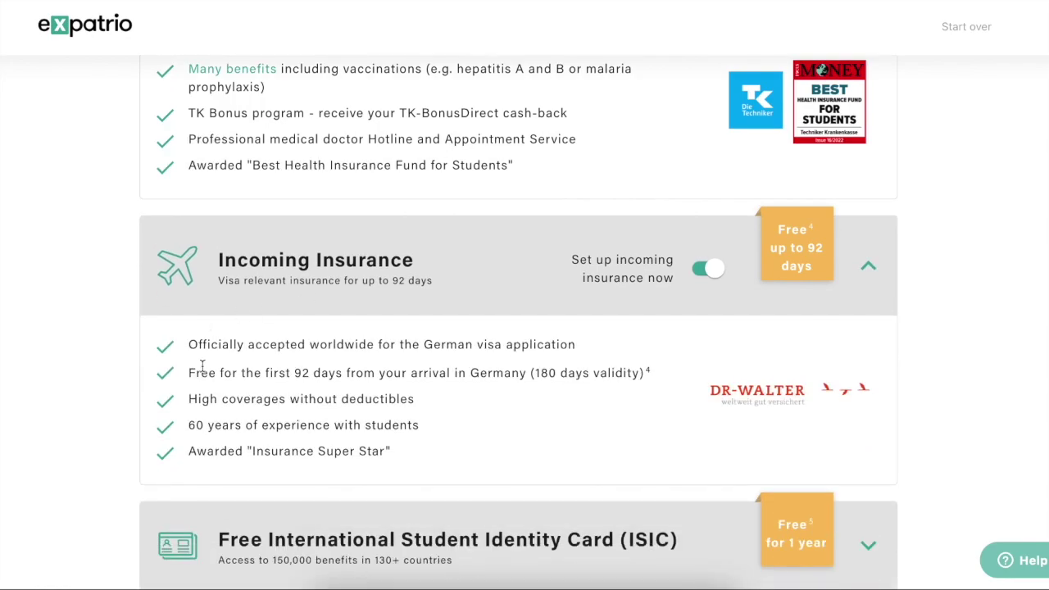
scroll(380, 267, up, 1)
scroll(380, 268, down, 1)
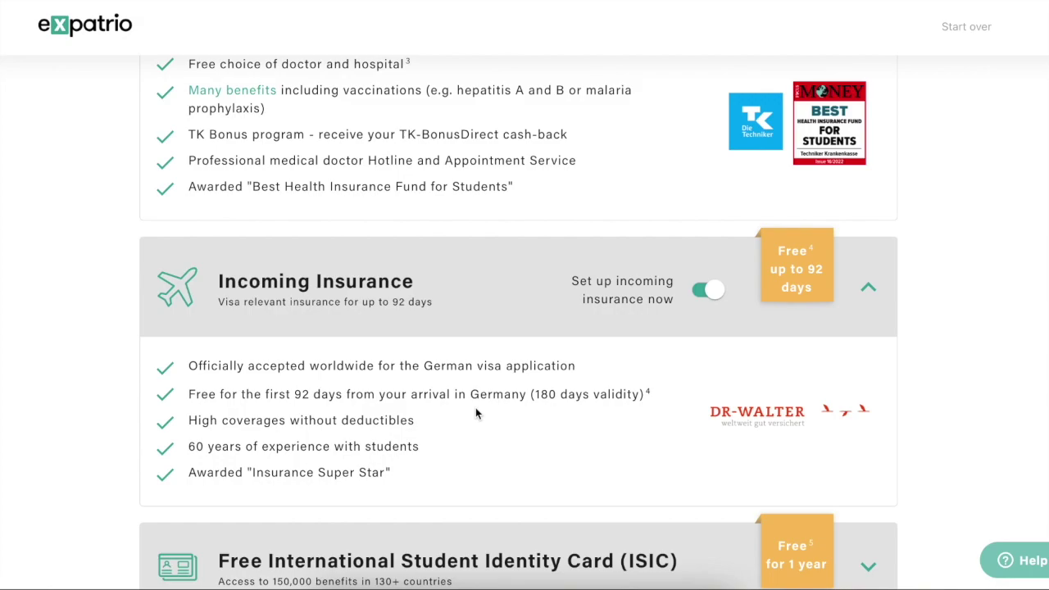
scroll(599, 188, up, 3)
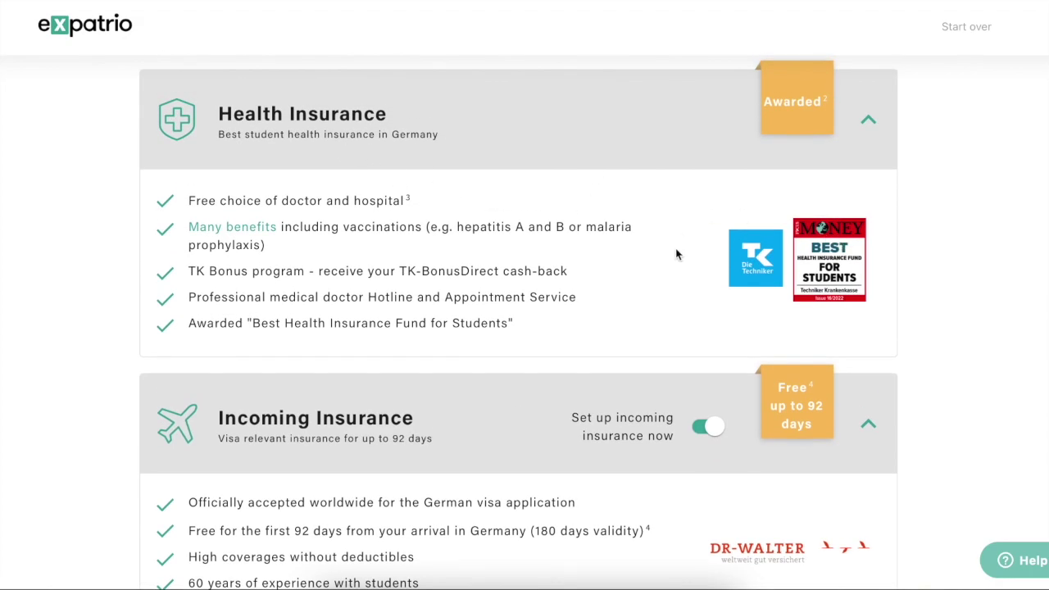
scroll(697, 266, down, 2)
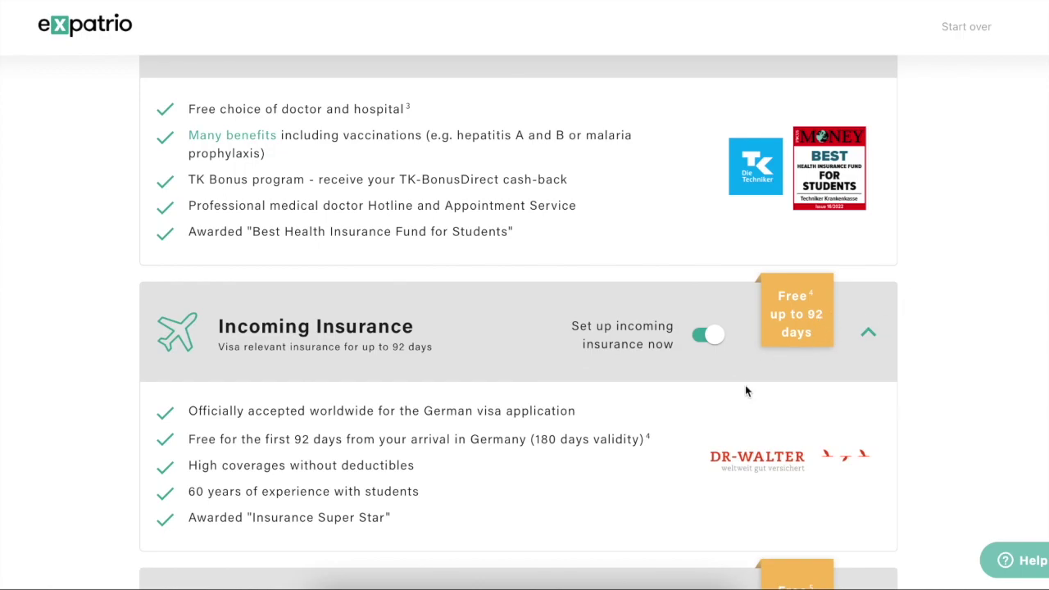
scroll(487, 387, down, 1)
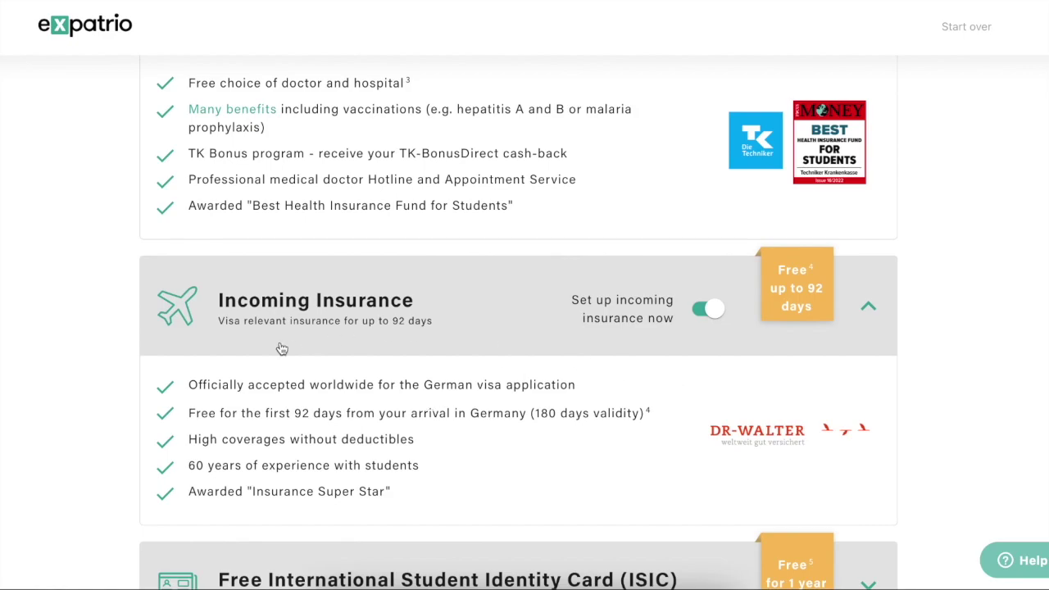
scroll(533, 355, down, 3)
click(533, 356)
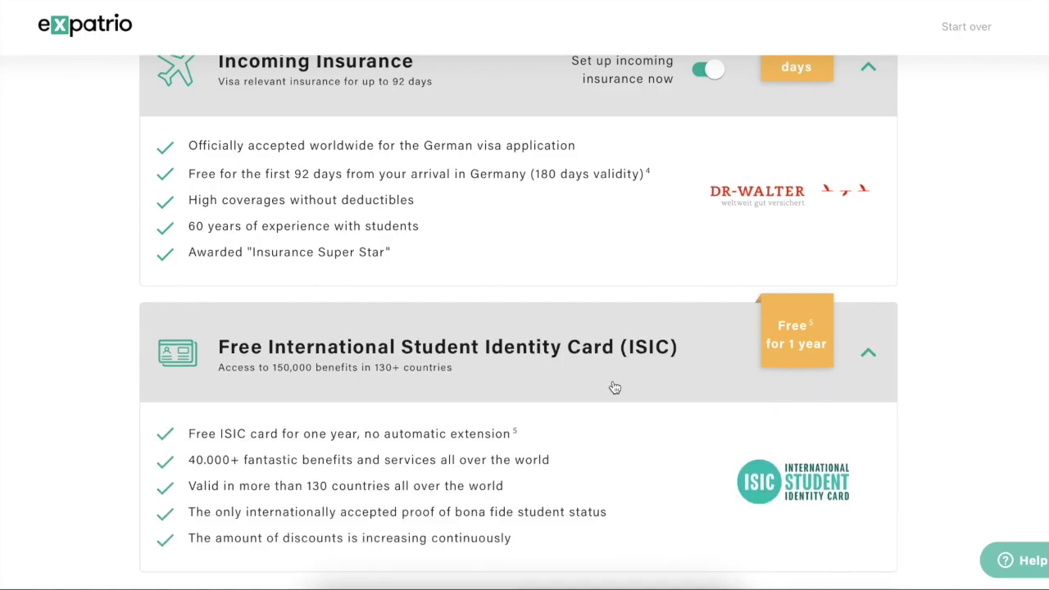
scroll(614, 388, down, 5)
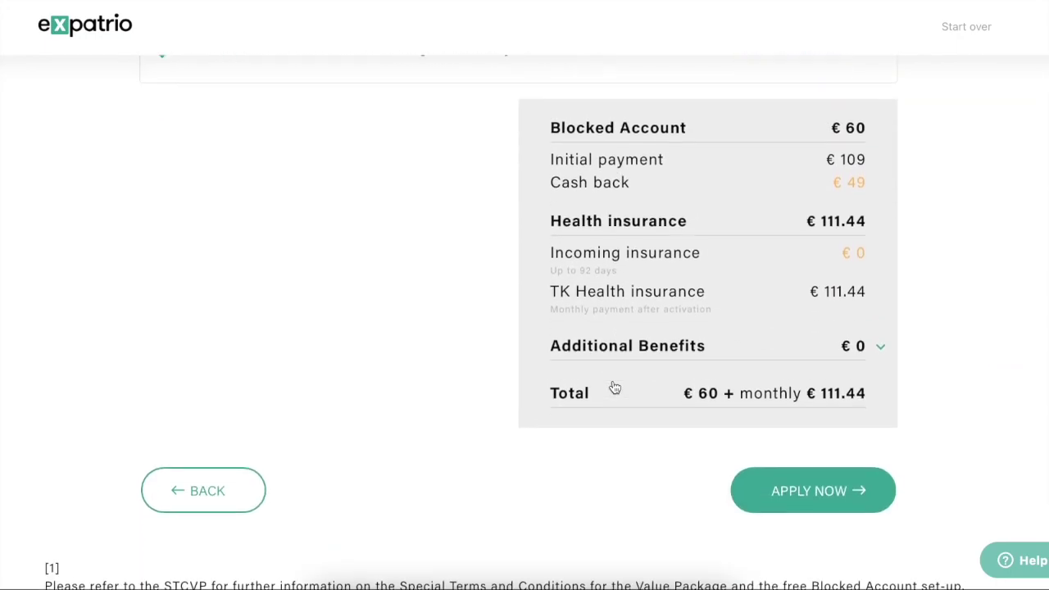
Step: Start the application with Apply Now, then step back through the questionnaire to the Children question
click(856, 509)
scroll(571, 380, down, 2)
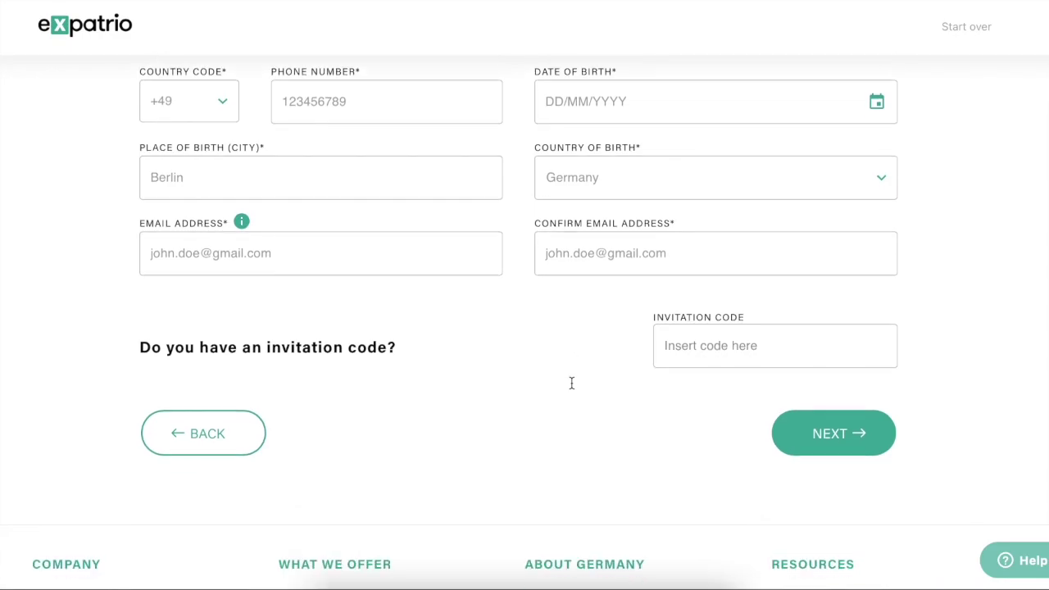
scroll(571, 389, up, 1)
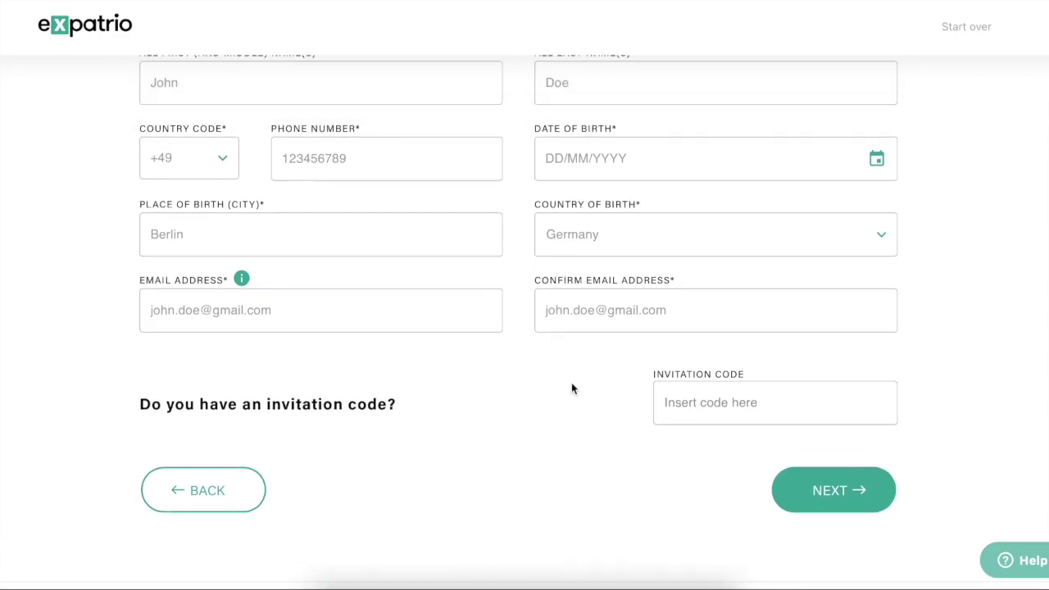
click(213, 488)
scroll(213, 484, down, 5)
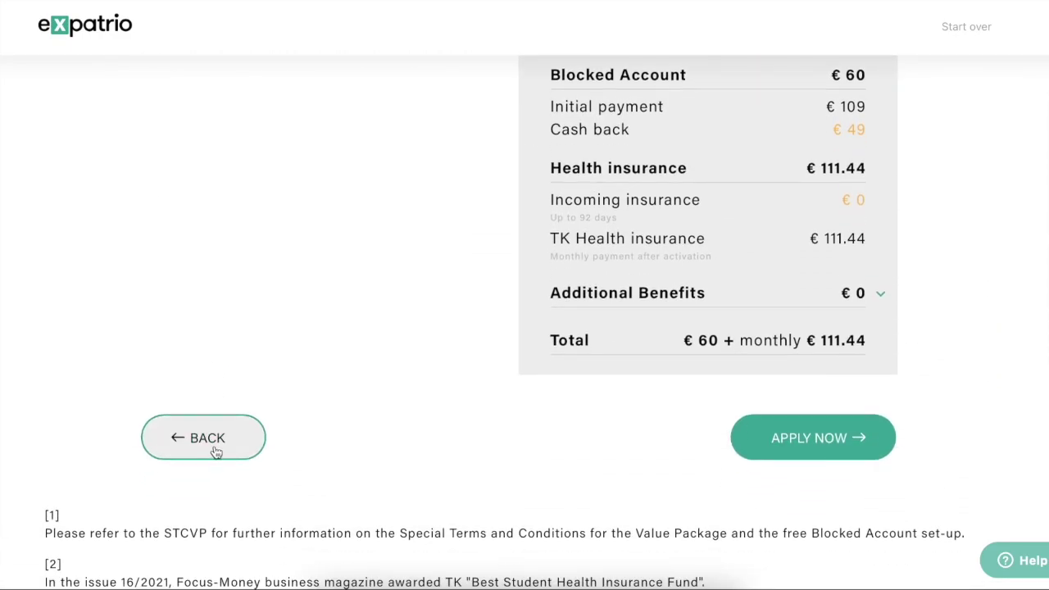
click(213, 451)
scroll(213, 452, down, 10)
Step: Return to the Age step, choose 'At least 30, younger than 40', and review the Calculation page
click(199, 239)
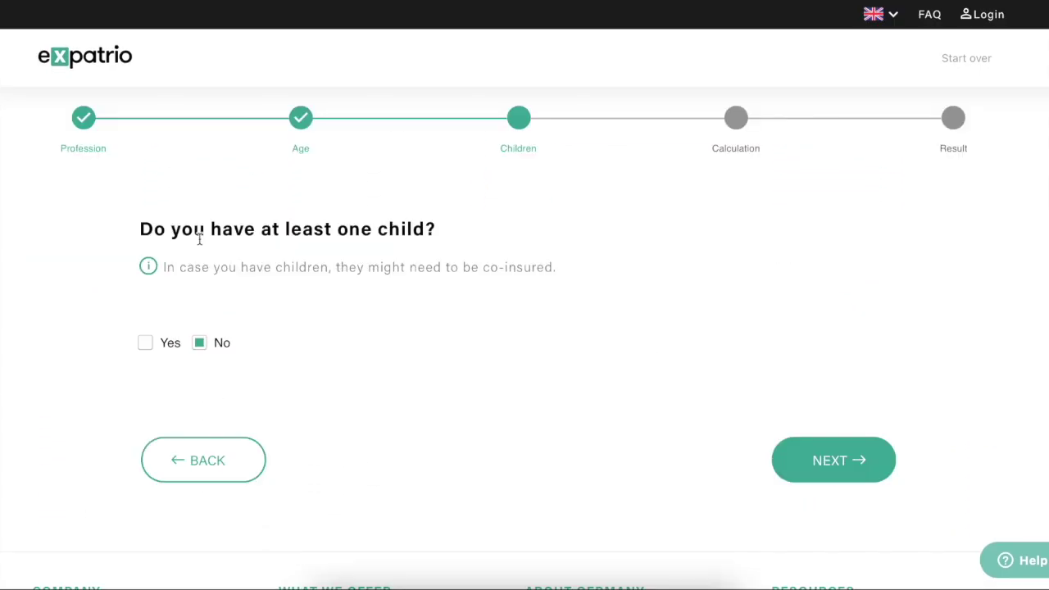
click(222, 447)
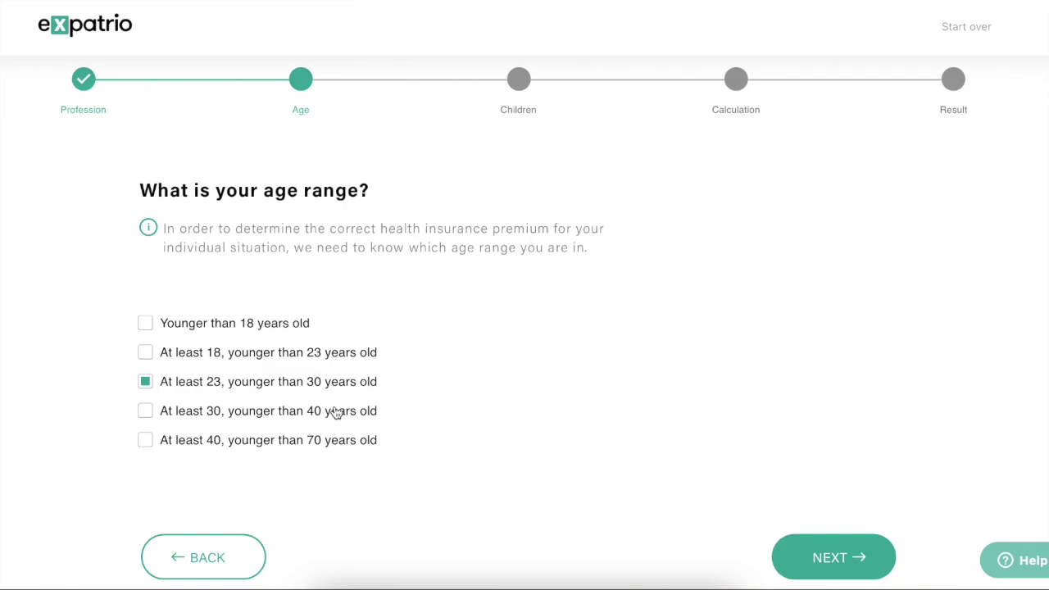
click(144, 410)
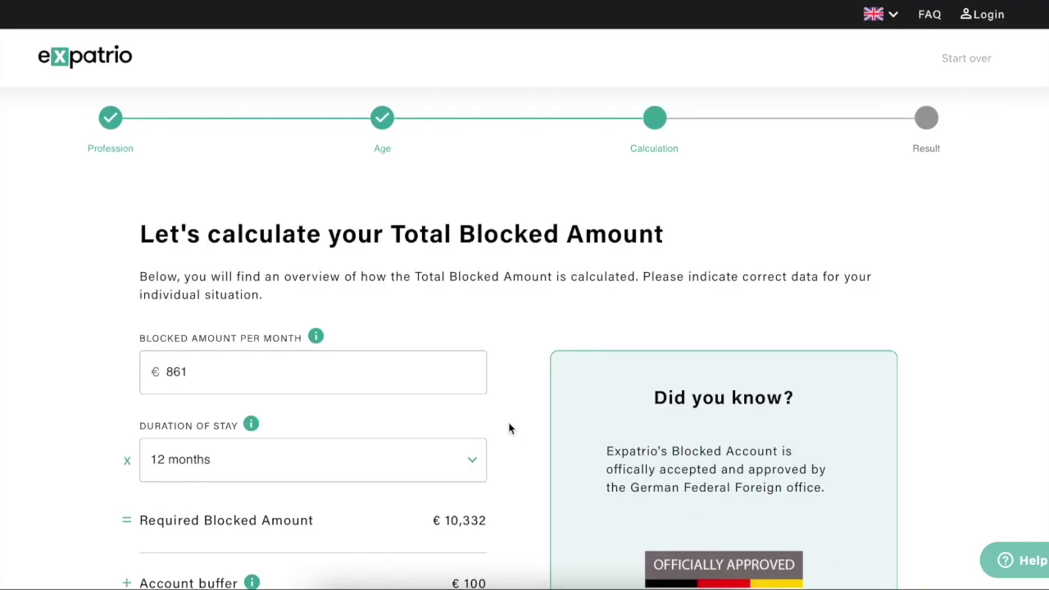
scroll(509, 428, down, 3)
scroll(508, 429, down, 3)
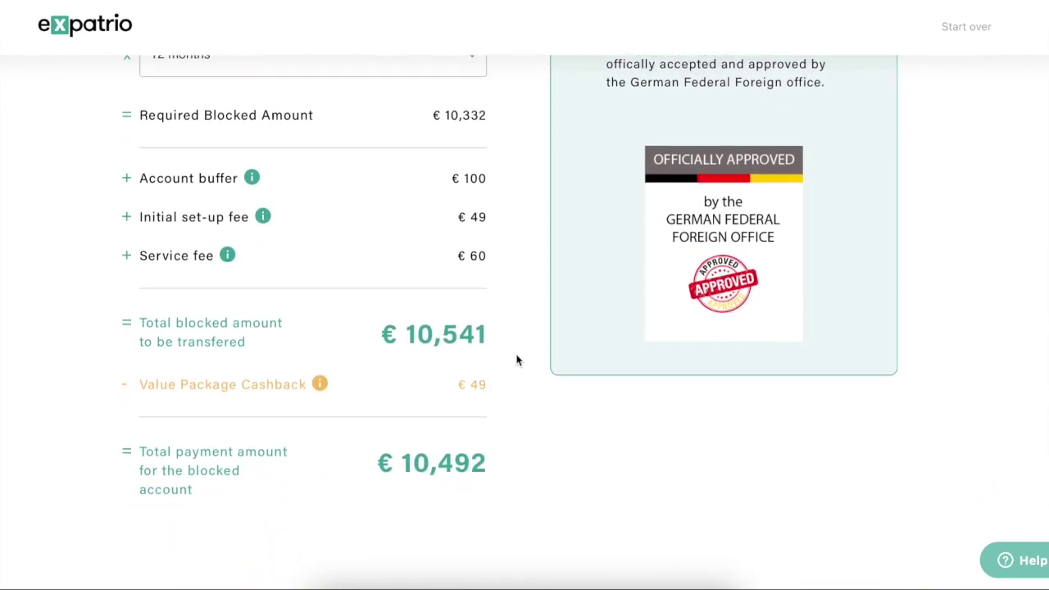
scroll(426, 201, up, 1)
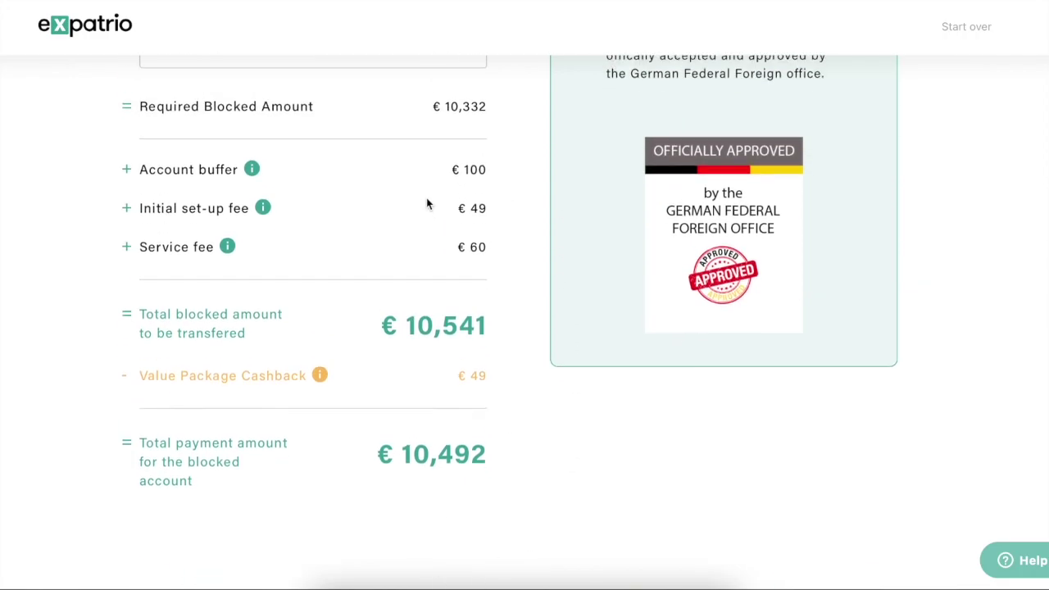
scroll(836, 281, down, 4)
click(835, 279)
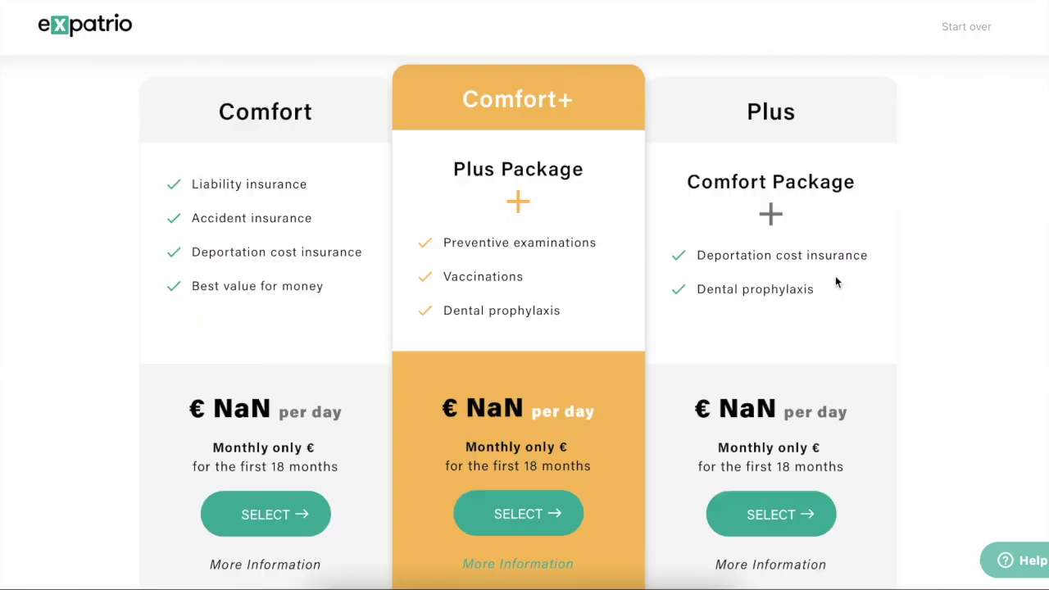
drag(360, 235, 838, 213)
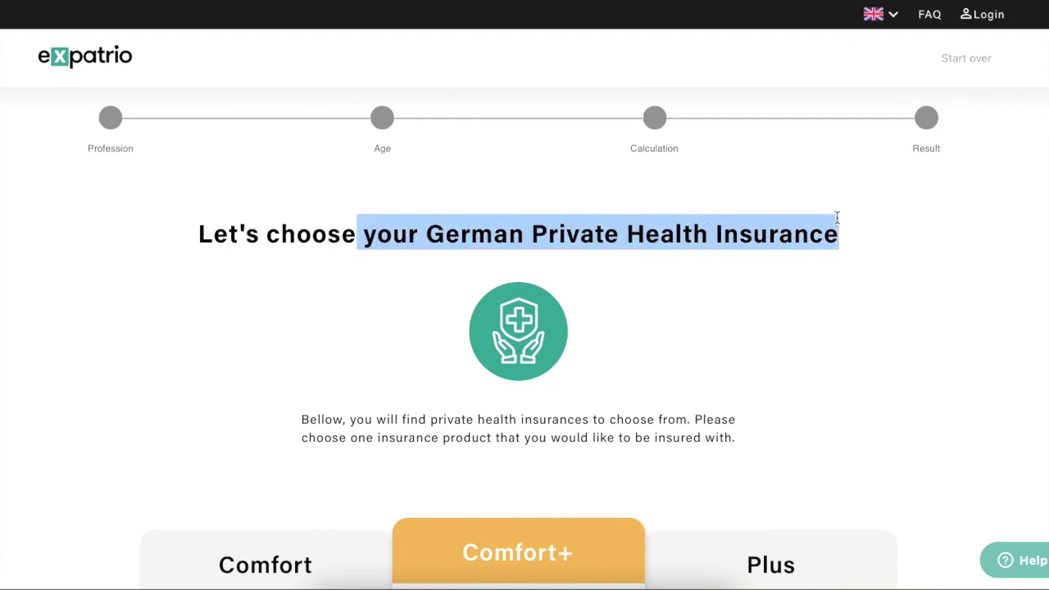
scroll(876, 345, down, 10)
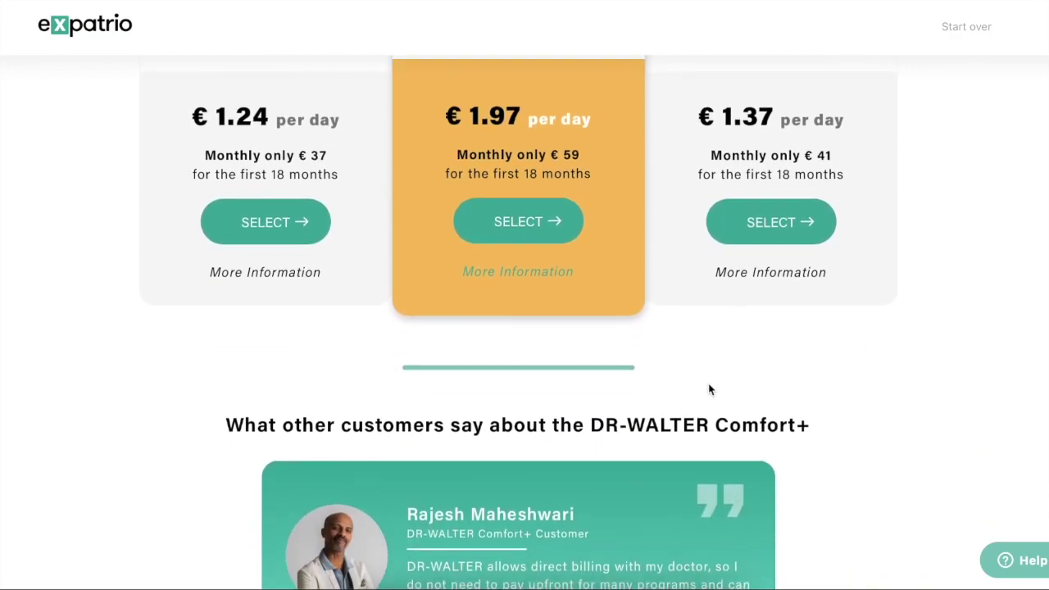
drag(585, 424, 741, 428)
scroll(931, 339, up, 3)
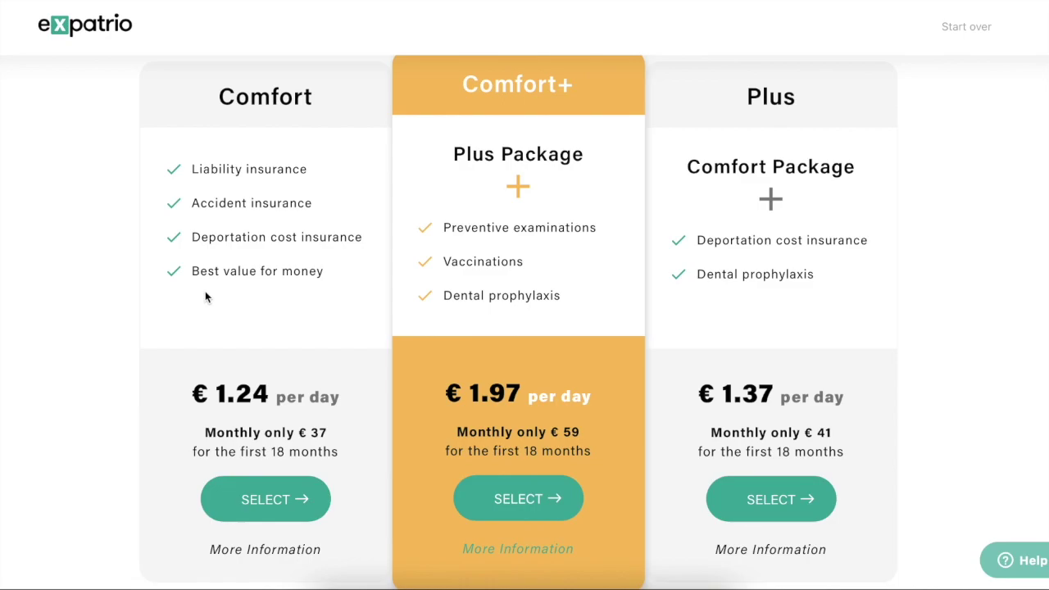
scroll(324, 298, down, 1)
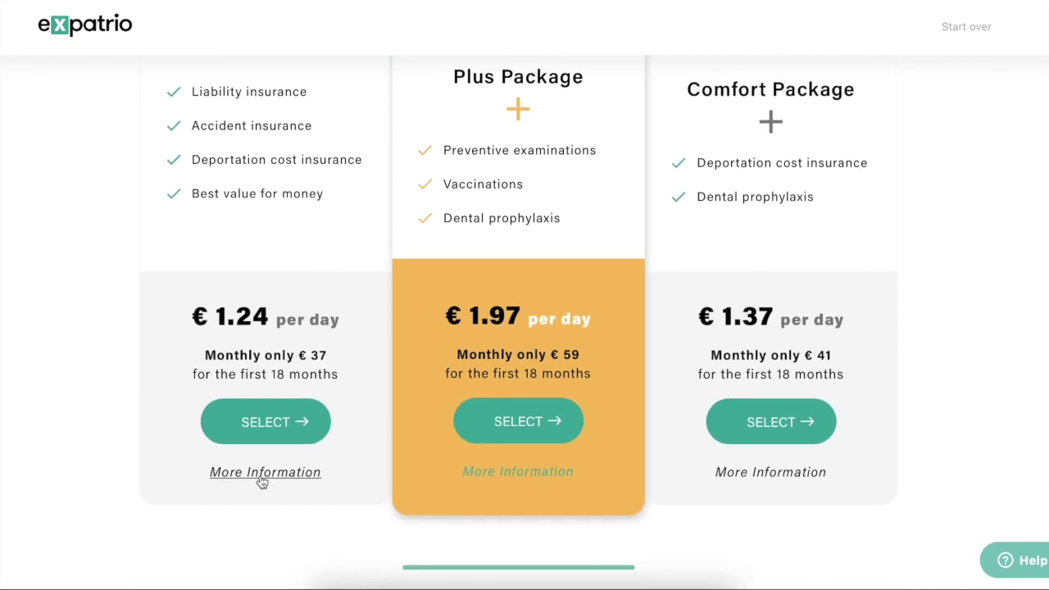
Step: Open More Information under the Comfort card and scroll the Comfort/Comfort+/Plus comparison table
click(262, 479)
scroll(410, 423, down, 3)
scroll(411, 424, down, 12)
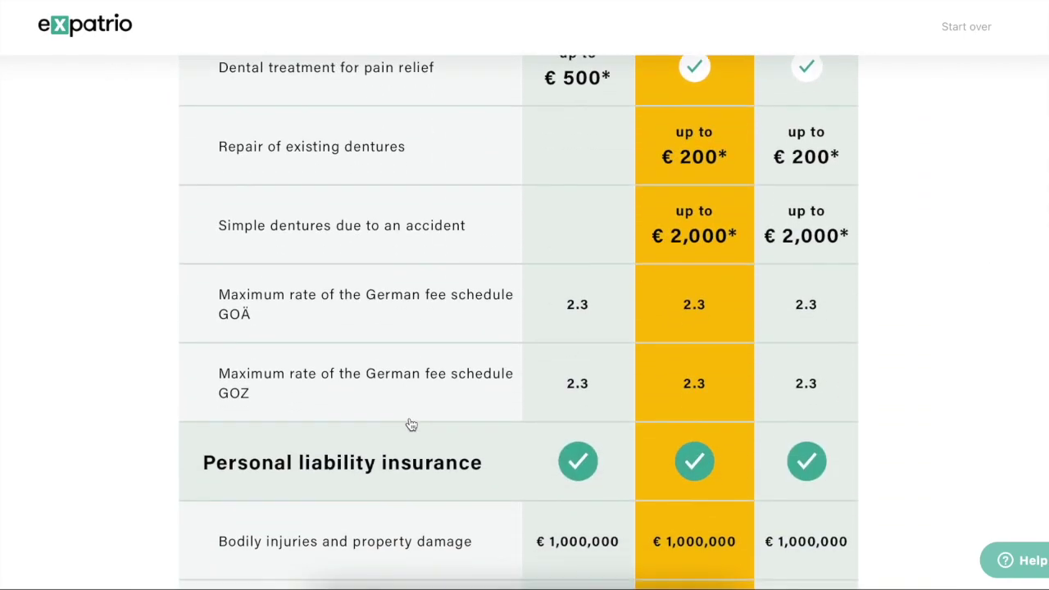
scroll(411, 425, up, 12)
scroll(411, 424, up, 3)
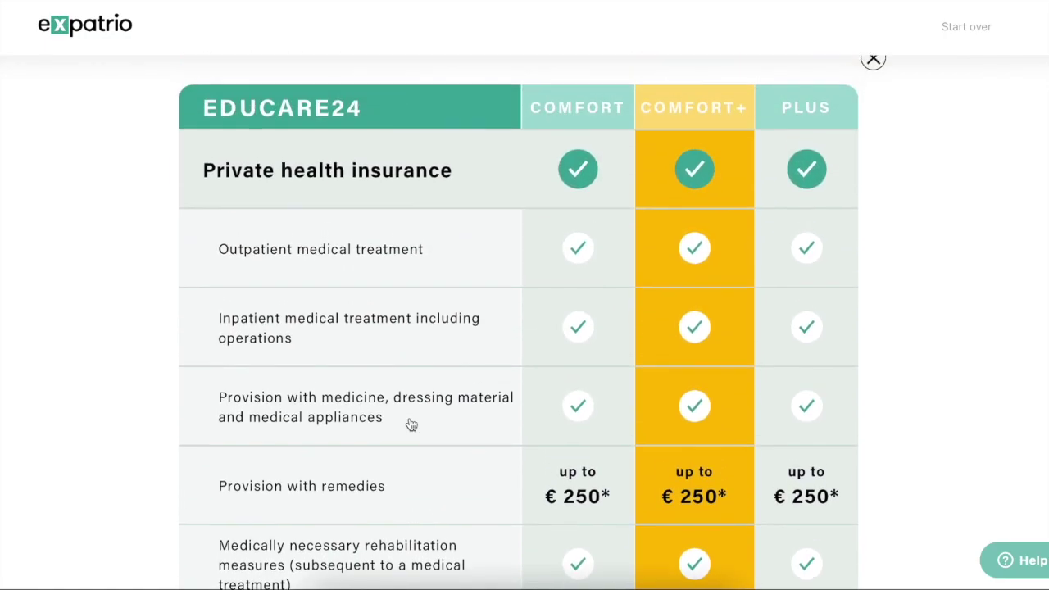
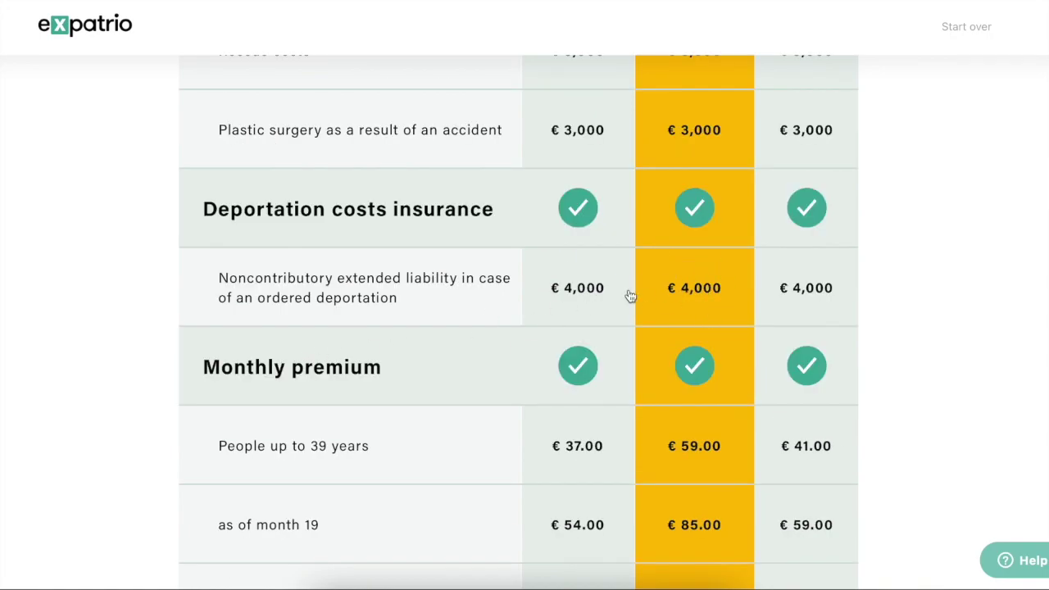
scroll(382, 376, up, 1)
scroll(384, 376, down, 2)
scroll(383, 375, down, 1)
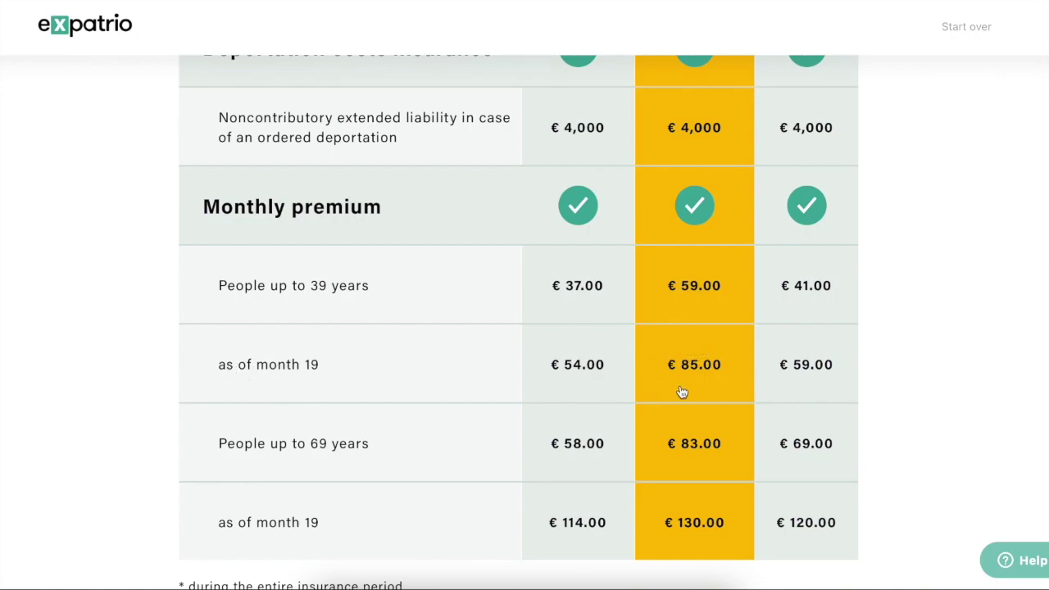
scroll(696, 337, down, 1)
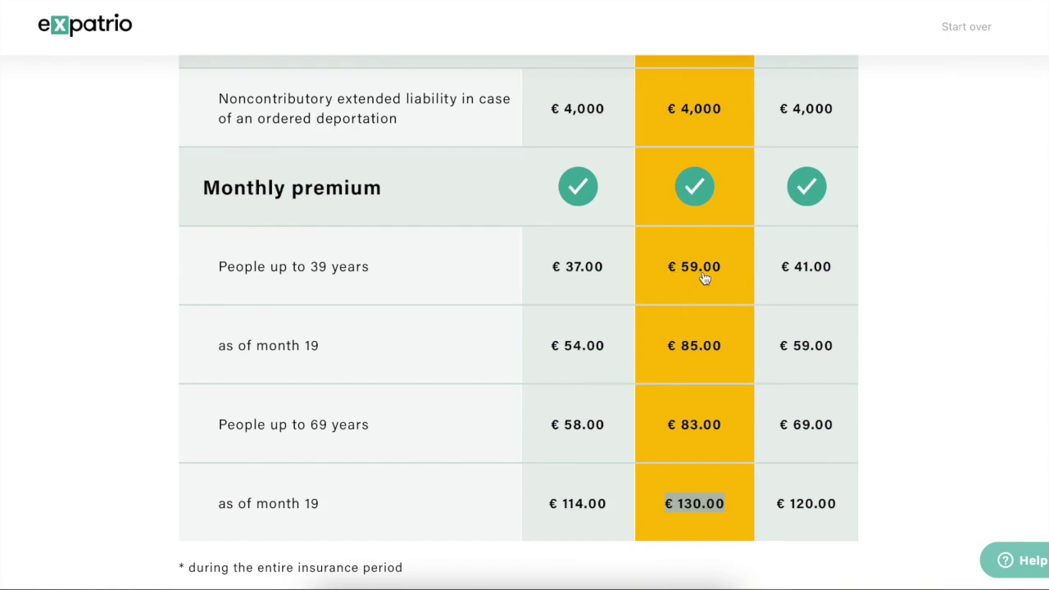
scroll(703, 278, up, 15)
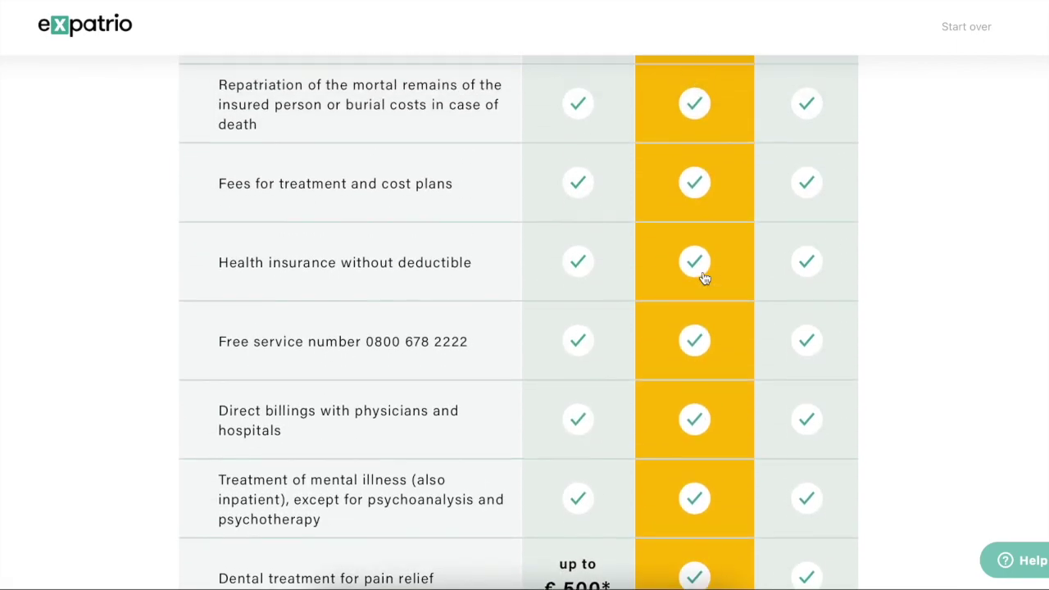
scroll(698, 278, up, 10)
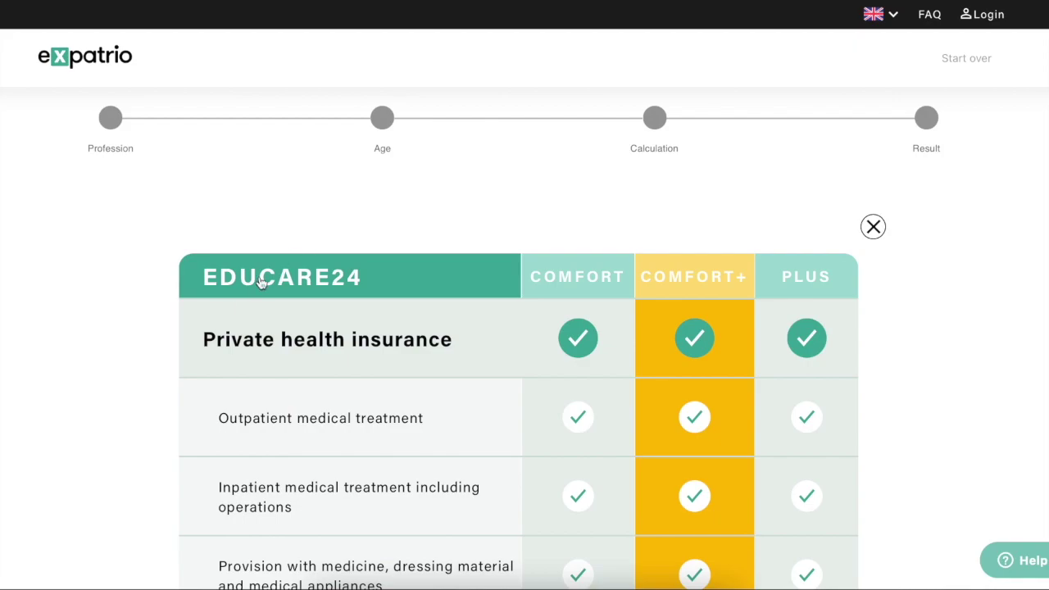
Step: Highlight the €59.00 Comfort+ premium for under-39s in the comparison table
scroll(197, 361, down, 10)
scroll(196, 361, down, 12)
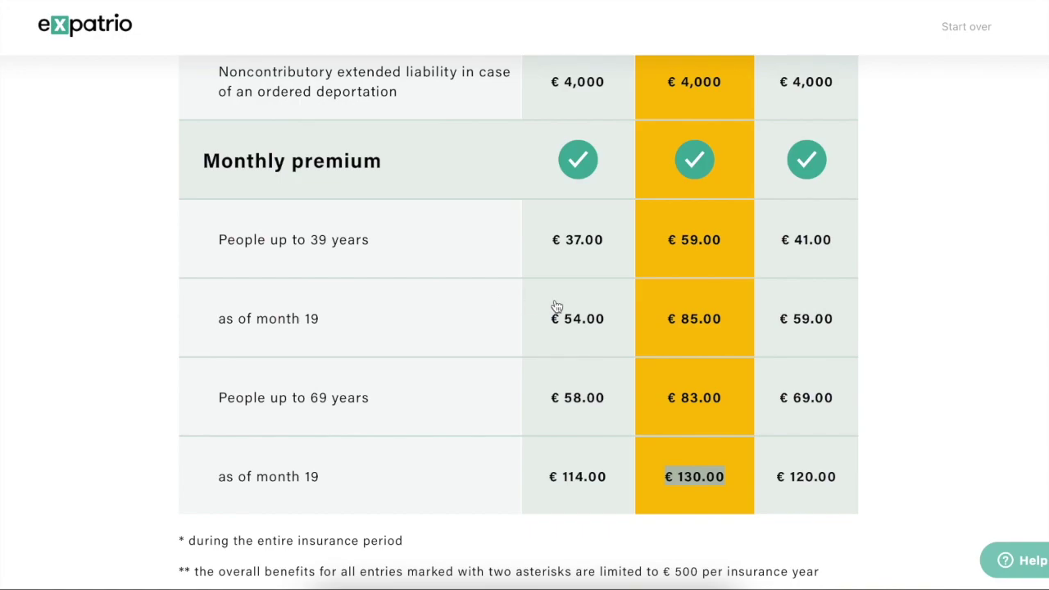
scroll(556, 306, up, 5)
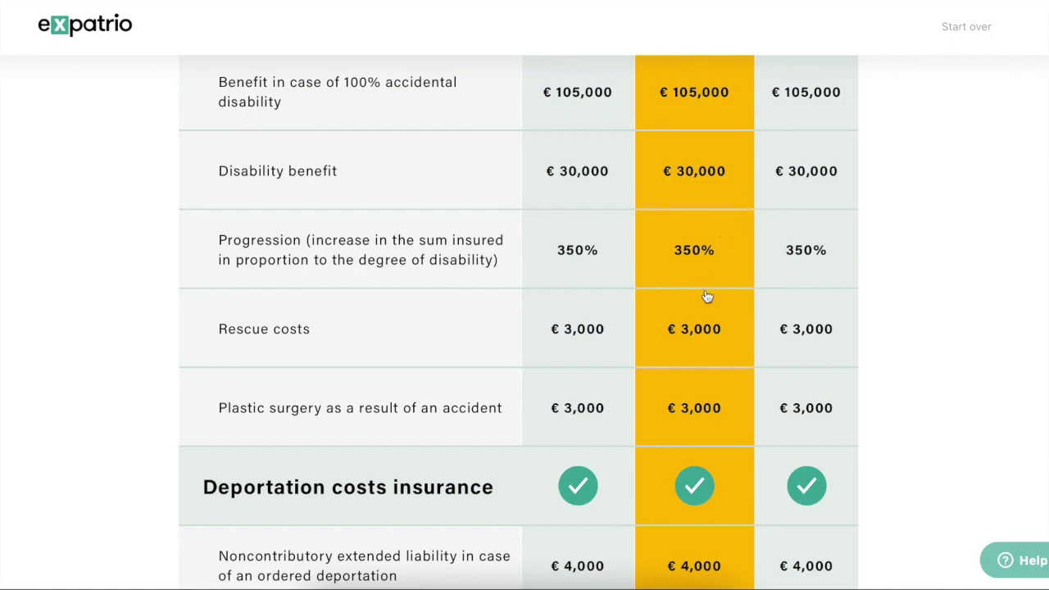
scroll(707, 296, down, 5)
scroll(707, 296, down, 1)
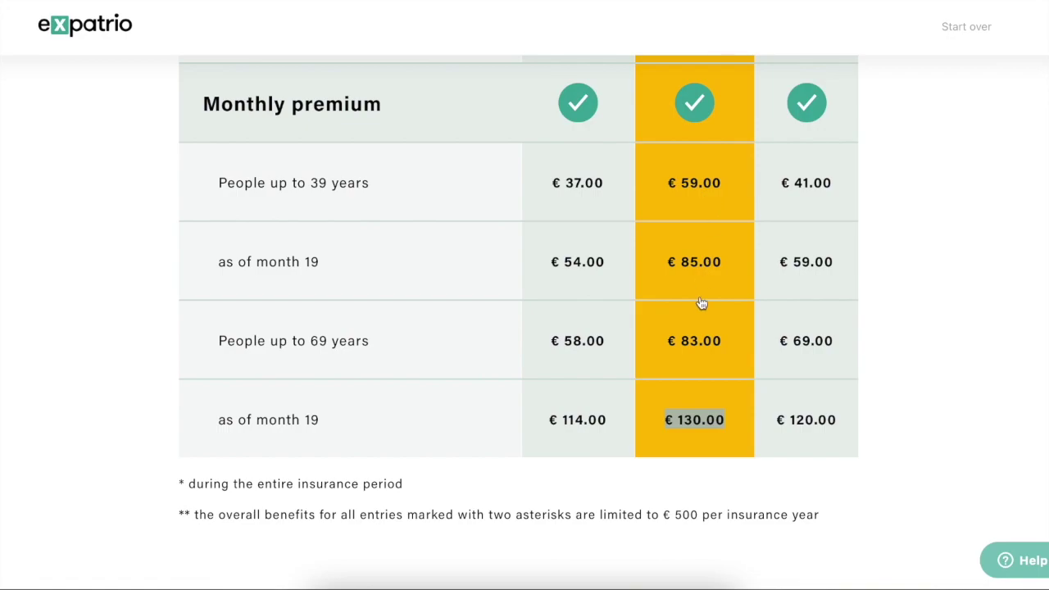
drag(667, 181, 732, 182)
Step: Return to the plan cards showing Comfort €1.24, Comfort+ €1.97 and Plus €1.37 daily
scroll(971, 238, up, 3)
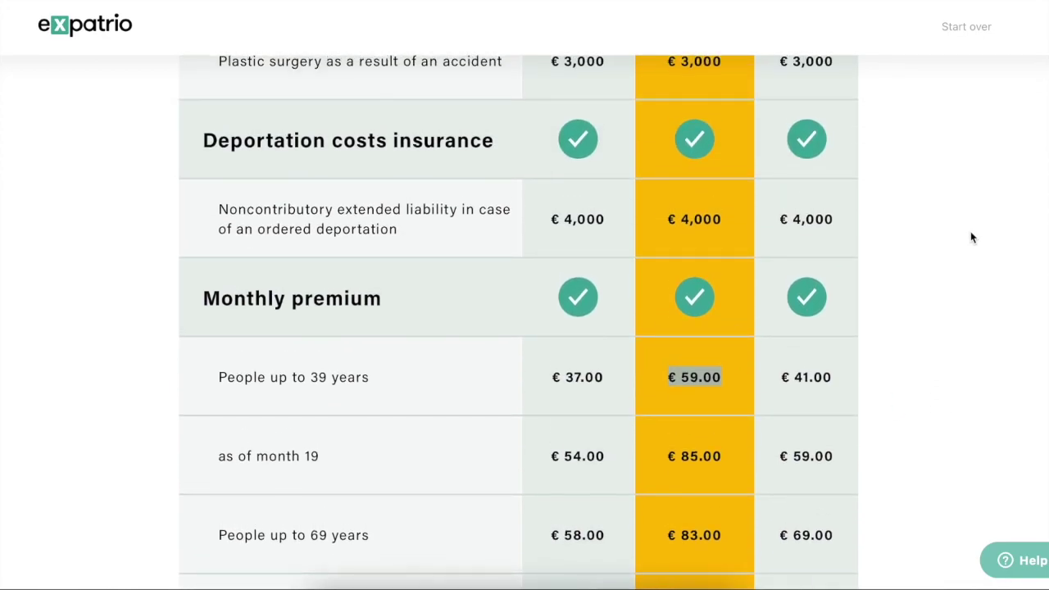
scroll(971, 237, down, 2)
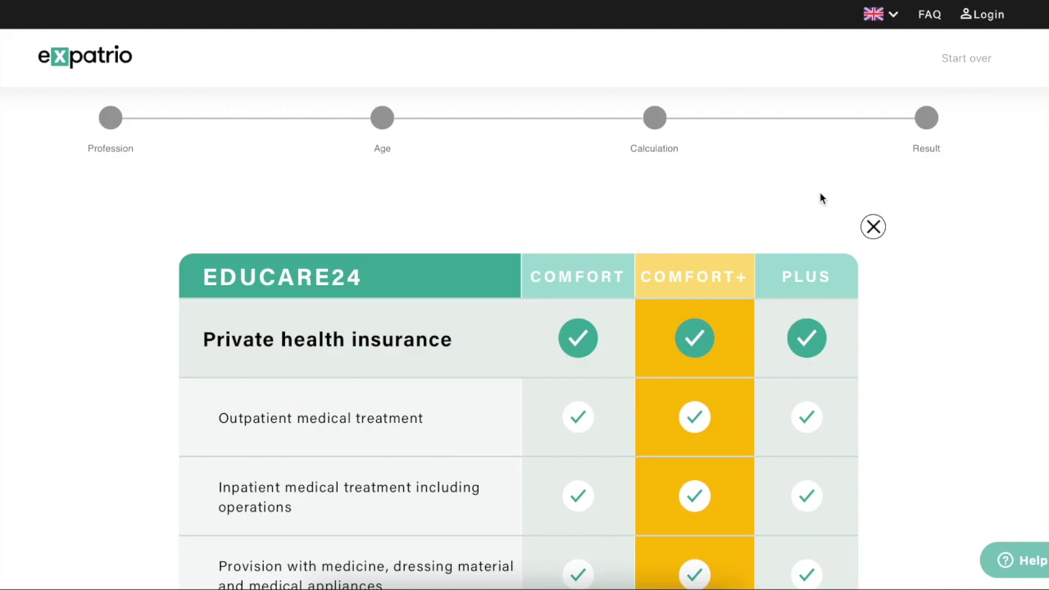
scroll(851, 266, down, 20)
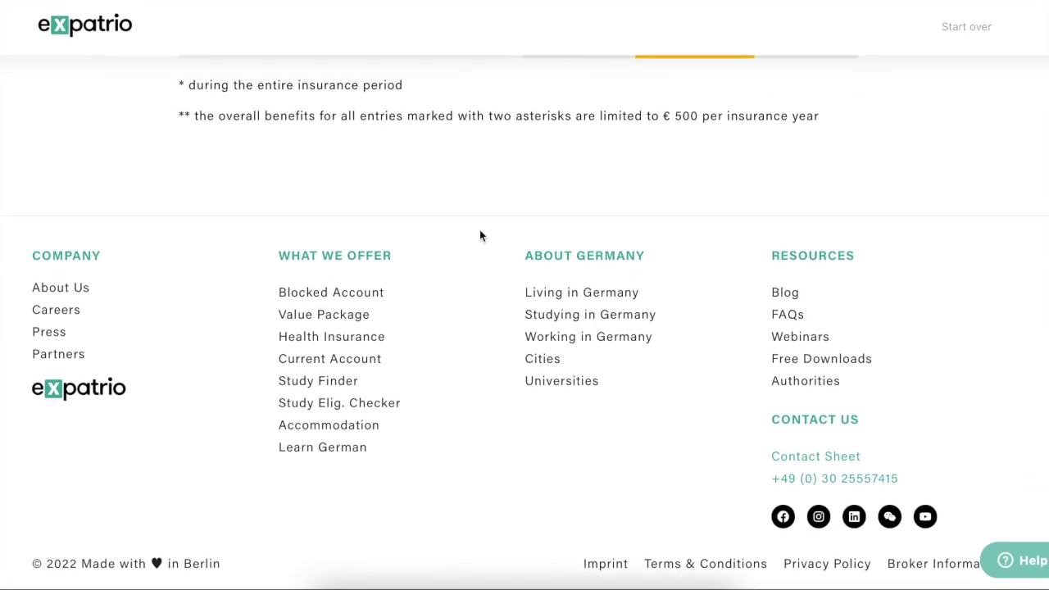
scroll(145, 461, up, 20)
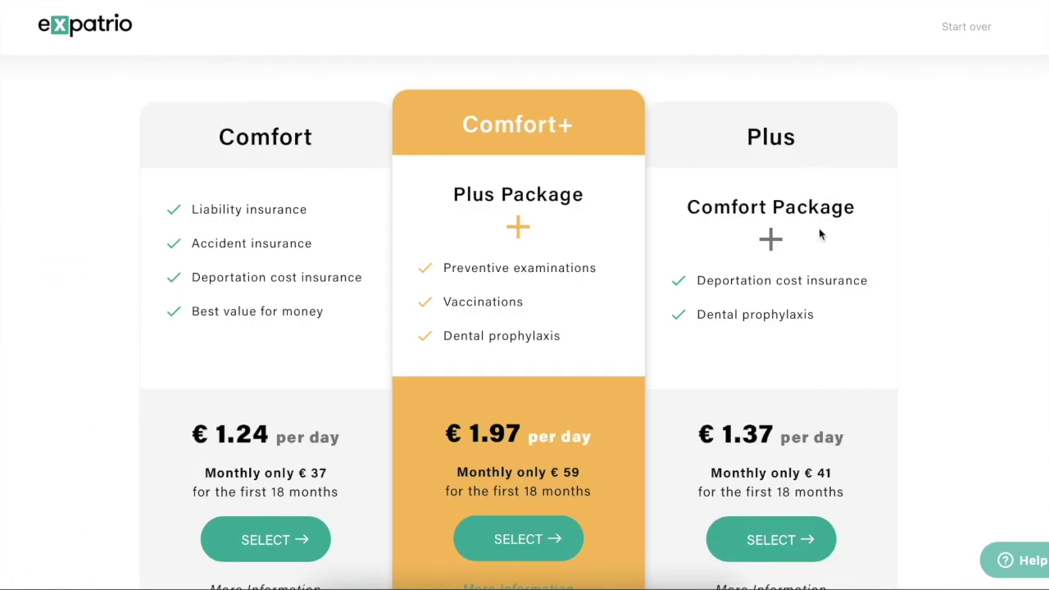
Step: Select the Comfort+ package and expand its Current Account details
scroll(819, 228, down, 1)
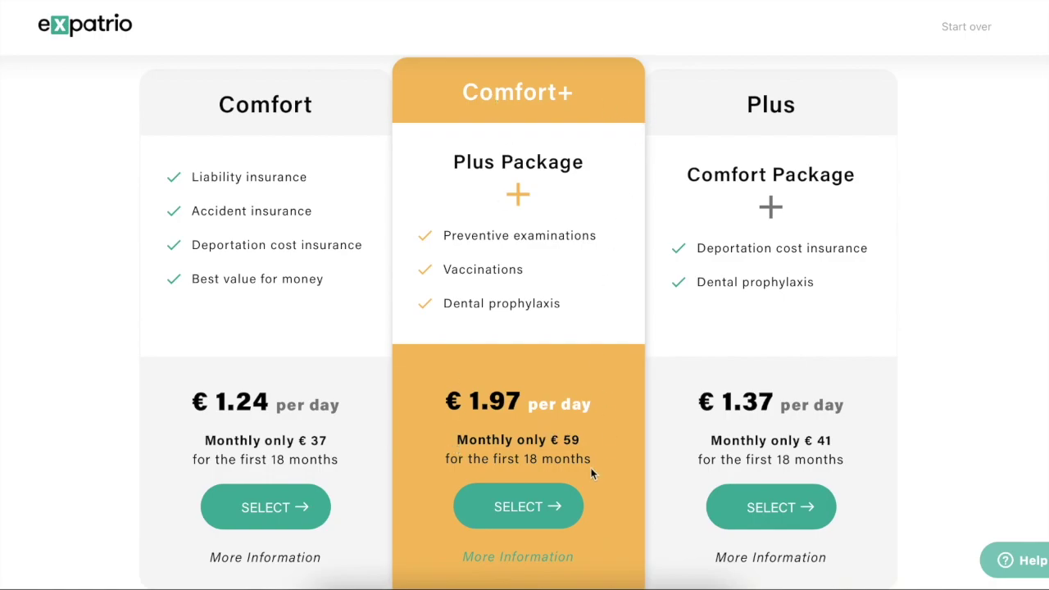
scroll(590, 443, down, 2)
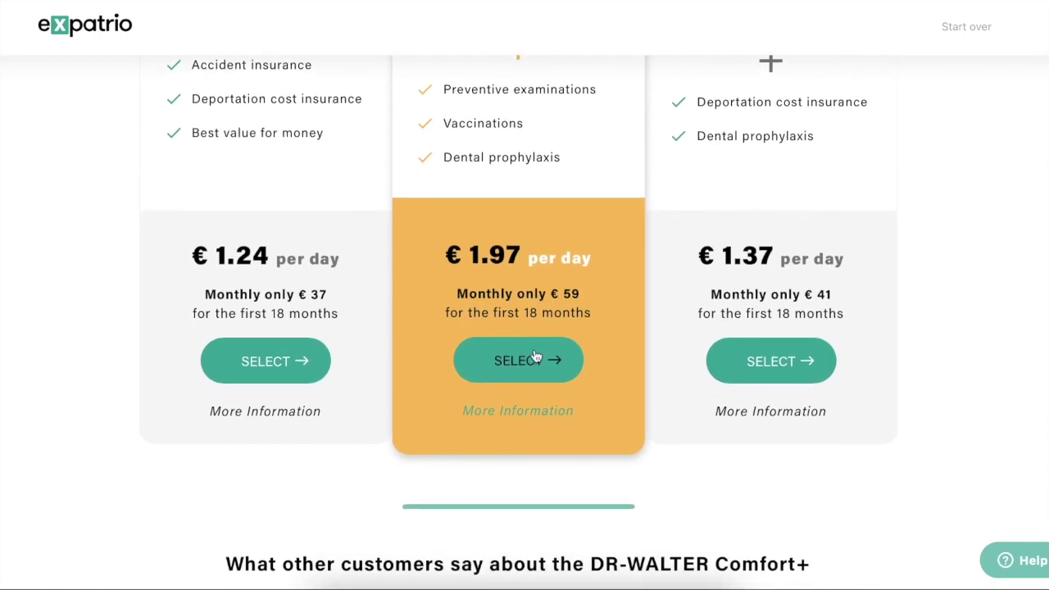
click(534, 357)
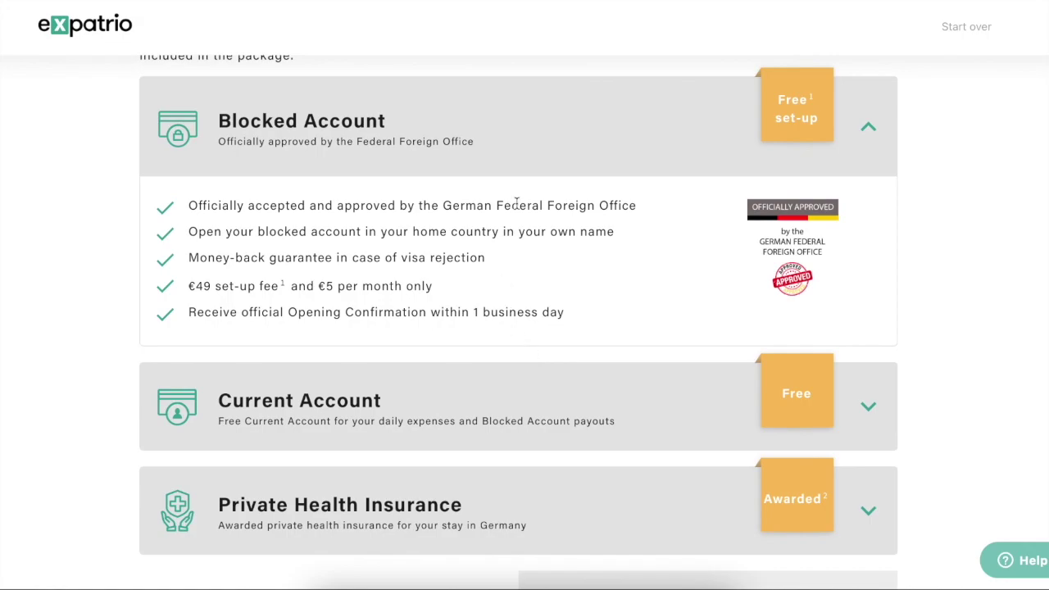
scroll(503, 202, down, 1)
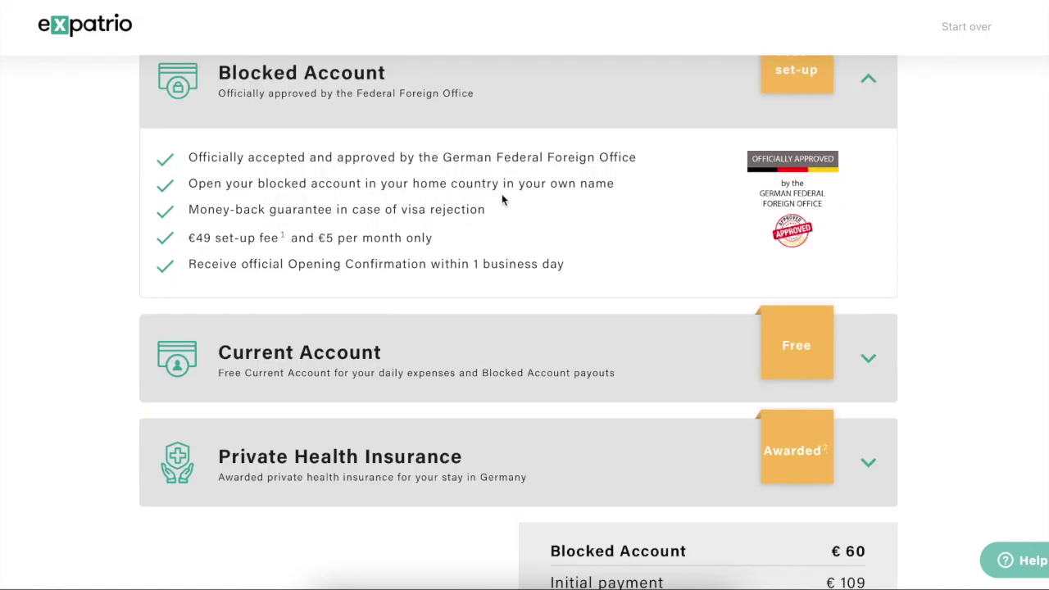
scroll(503, 199, up, 1)
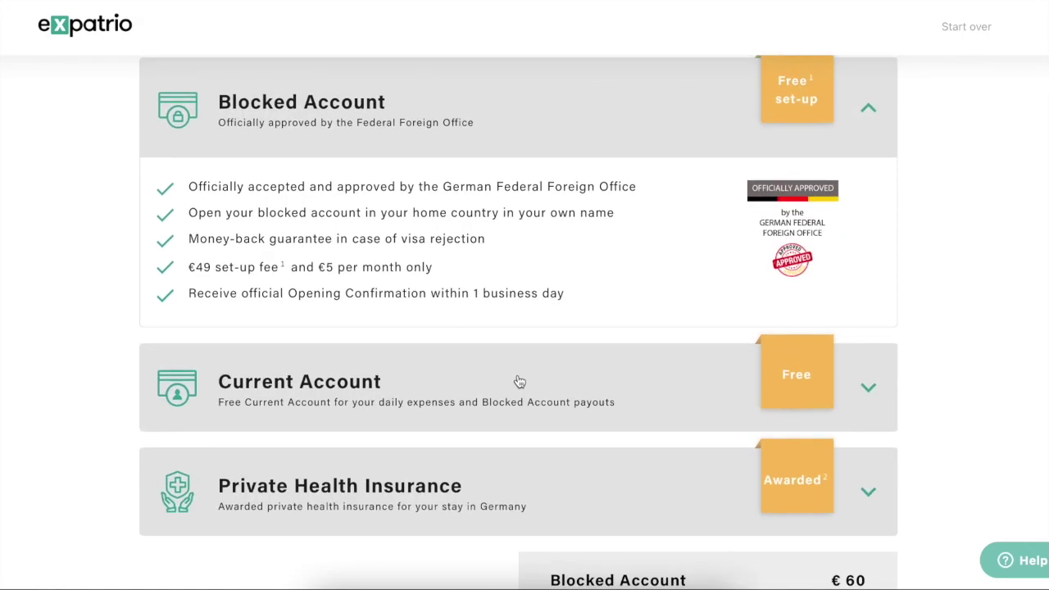
click(516, 382)
Step: Expand and review the Private Health Insurance details of the Comfort+ package
scroll(519, 380, down, 5)
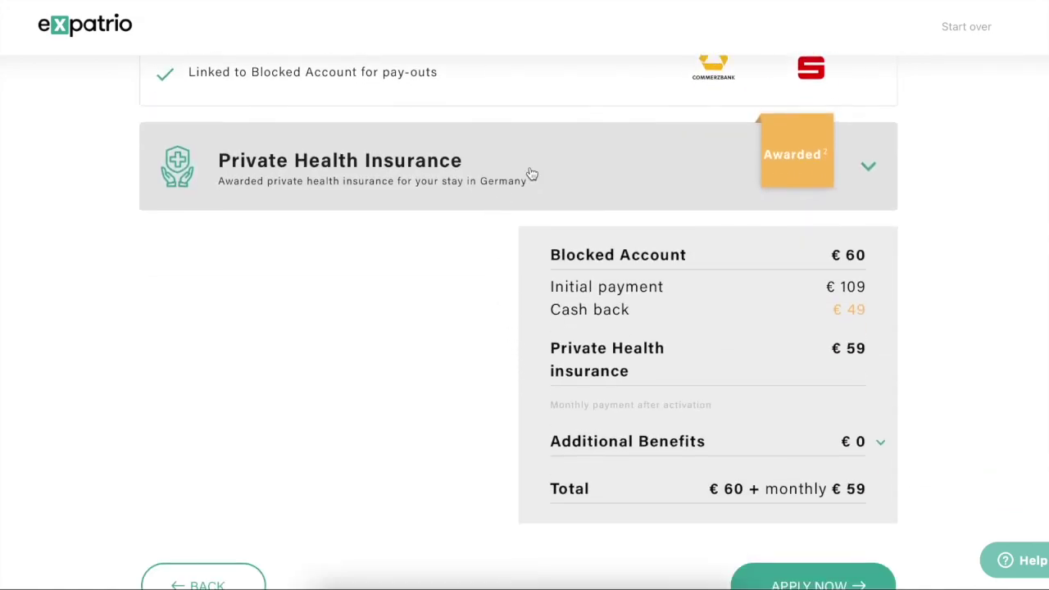
click(529, 173)
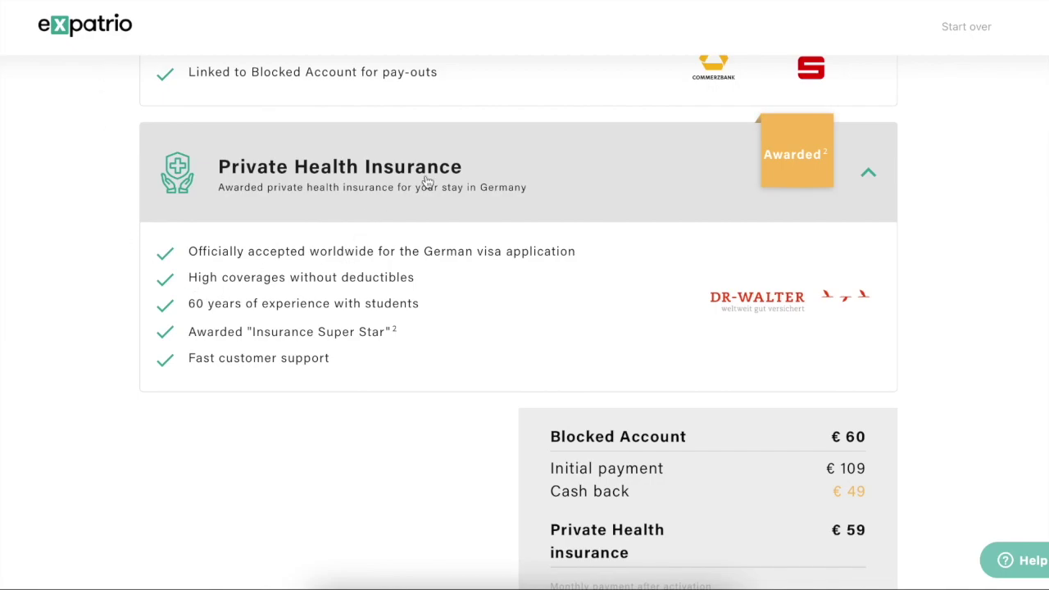
scroll(529, 298, down, 5)
scroll(529, 298, up, 5)
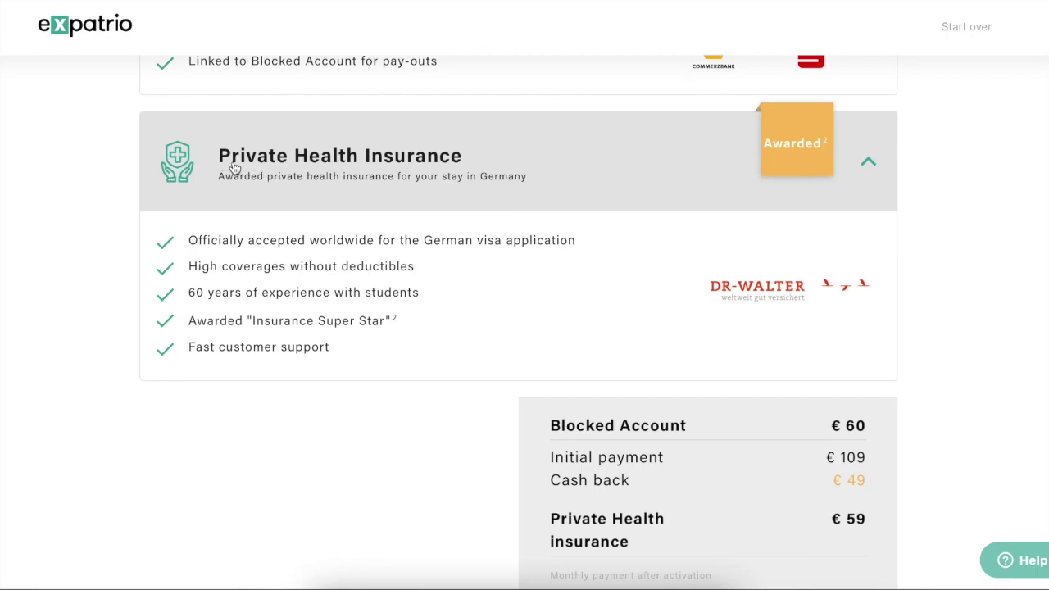
click(501, 169)
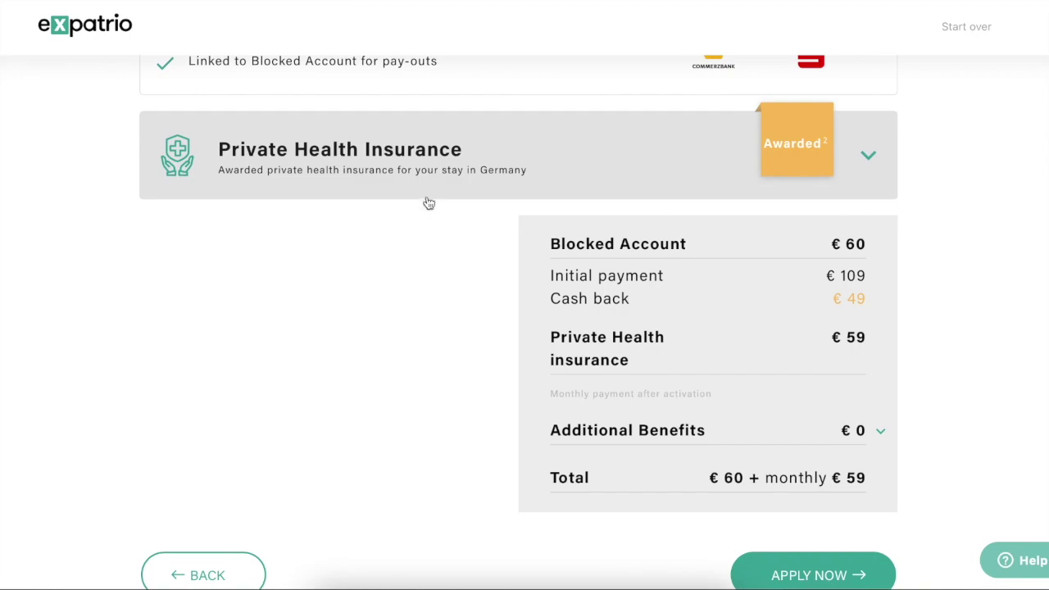
click(442, 176)
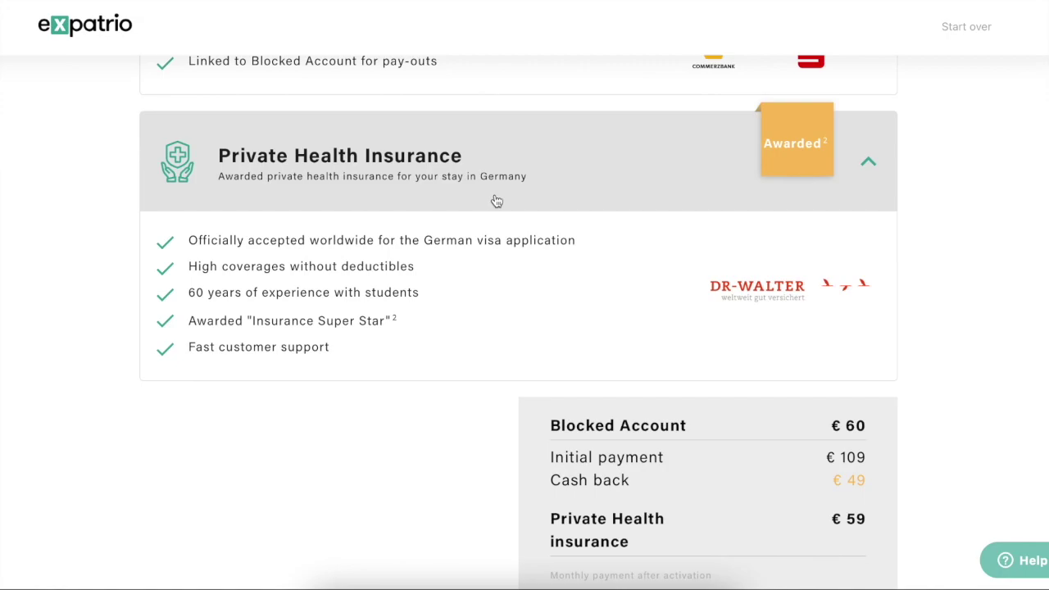
Step: Apply for the Comfort+ order totalling €60 plus €59 monthly
scroll(494, 377, down, 3)
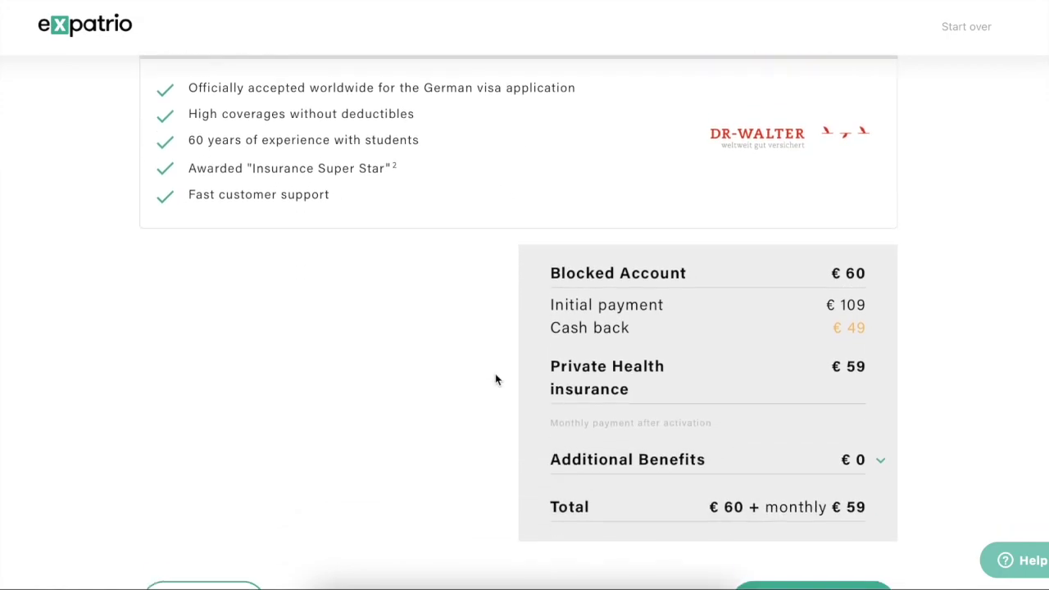
scroll(495, 379, down, 1)
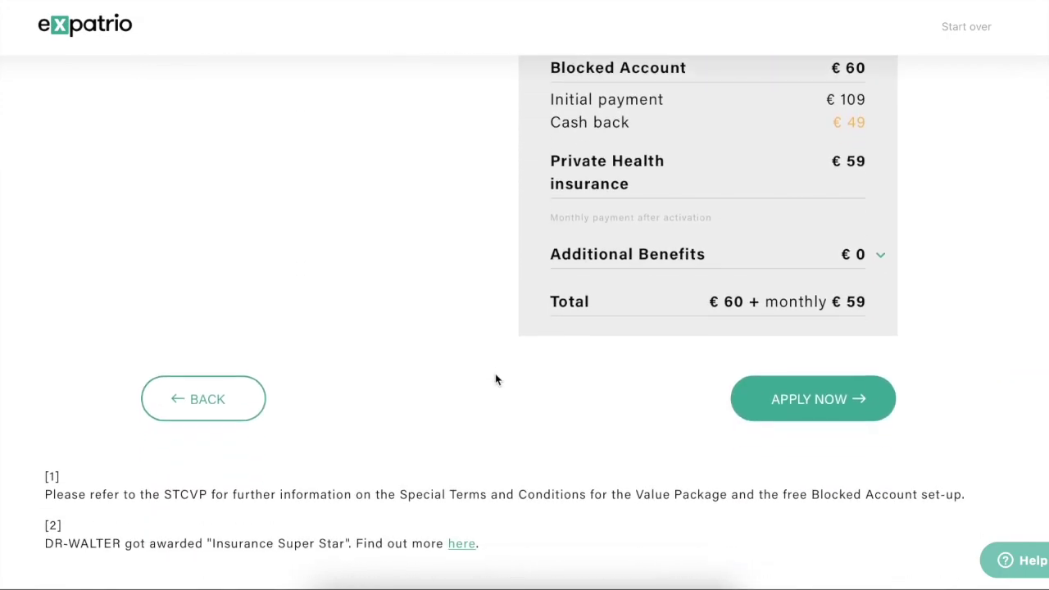
click(821, 417)
Step: Move from personal info to the address step and highlight the German address question
scroll(517, 385, down, 4)
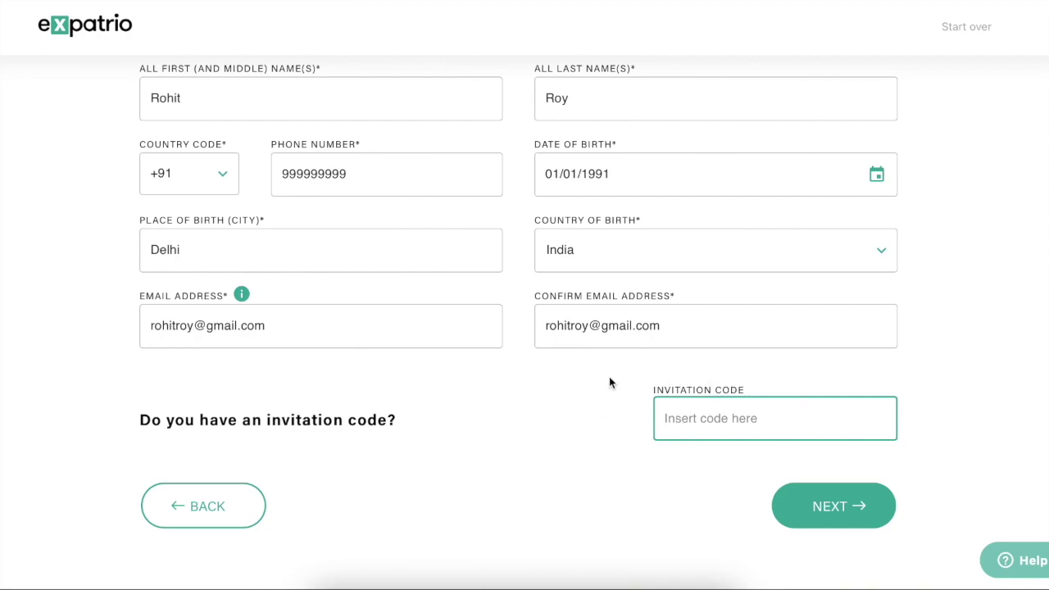
click(855, 506)
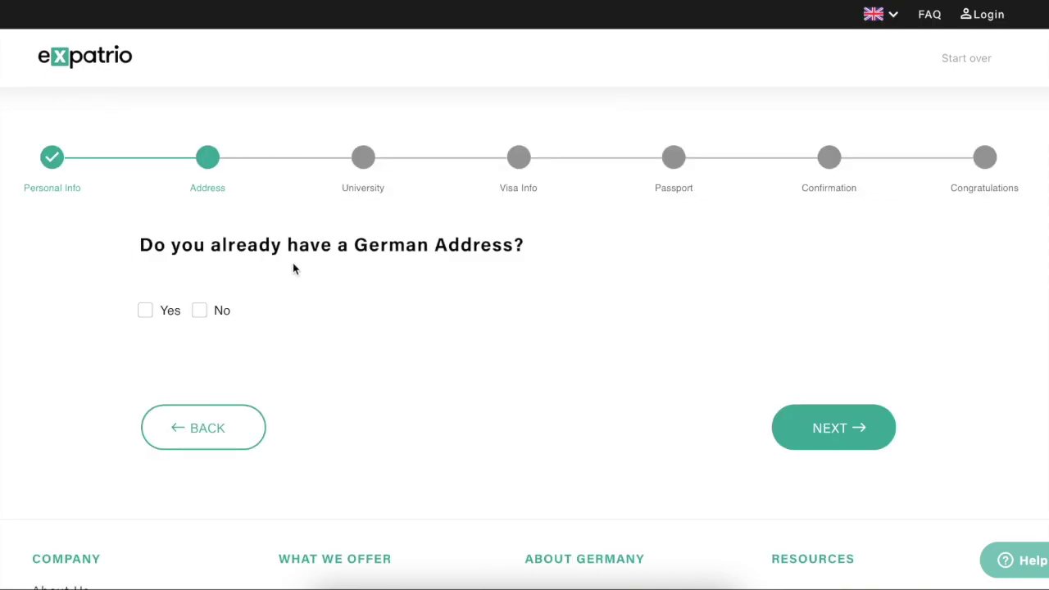
drag(193, 245, 239, 250)
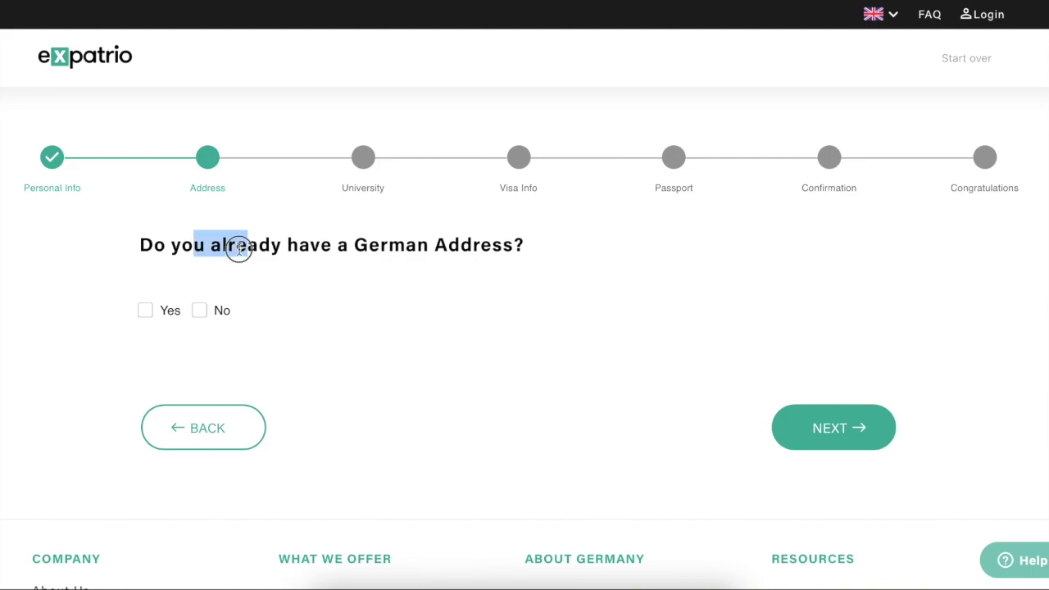
Step: Answer No to 'Do you already have a German Address?'
click(146, 311)
scroll(366, 370, down, 2)
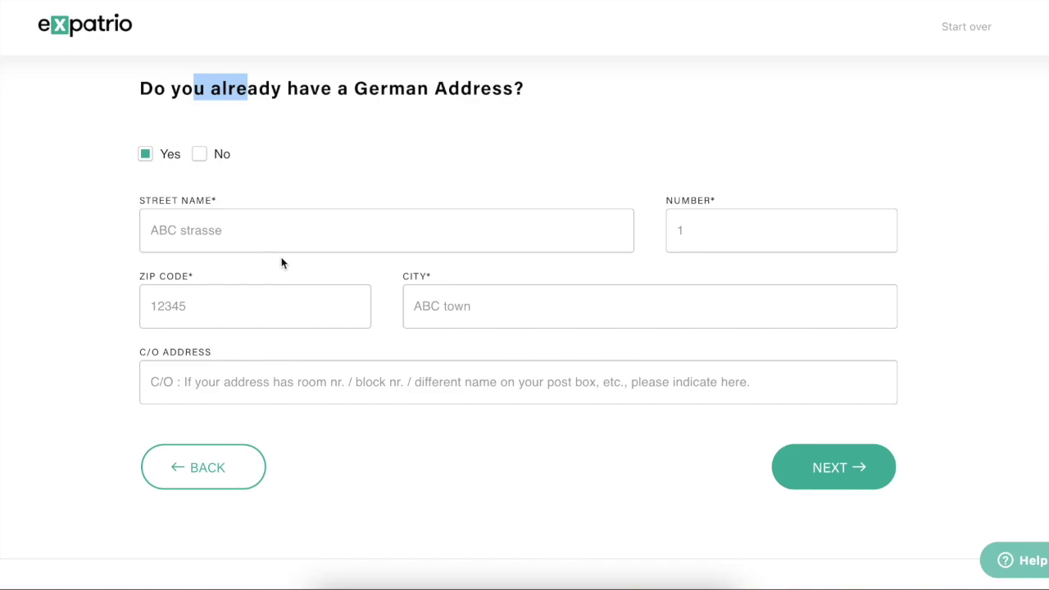
scroll(280, 263, up, 1)
scroll(262, 230, down, 1)
click(241, 192)
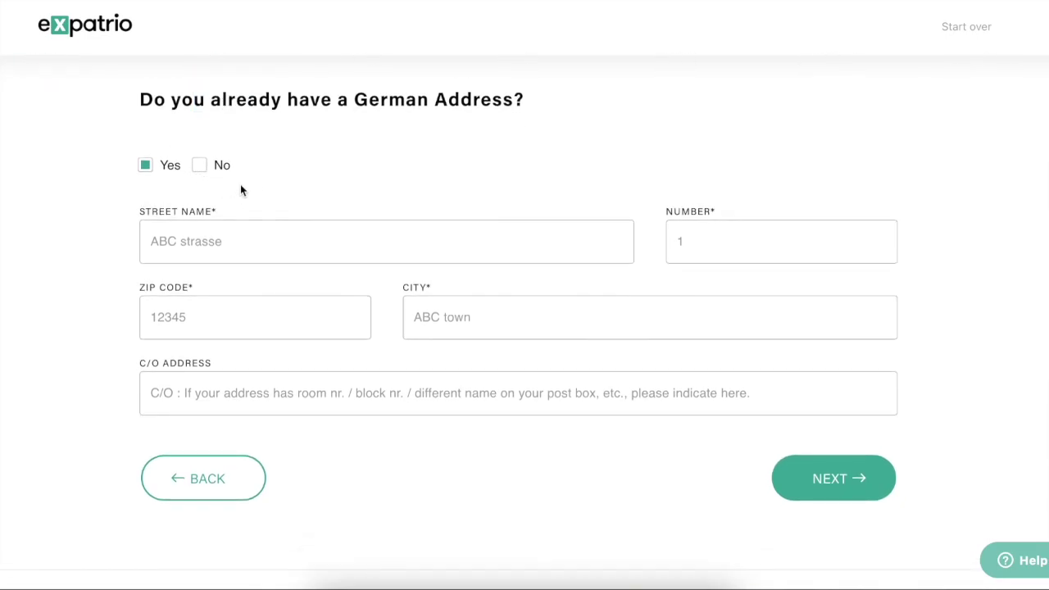
click(201, 167)
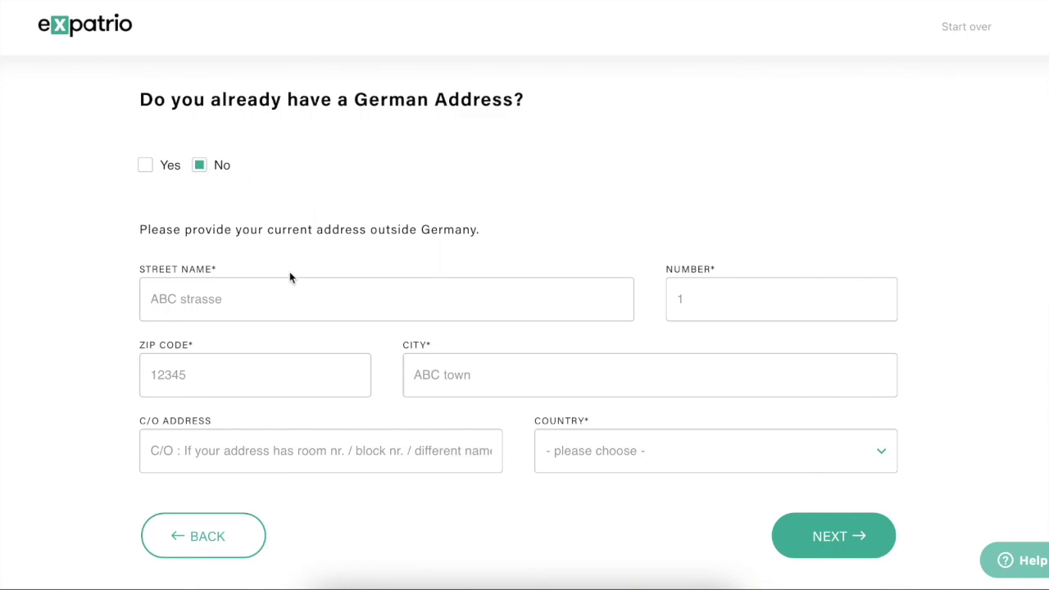
Step: Submit the current Indian address and advance to the University details step
scroll(160, 301, down, 1)
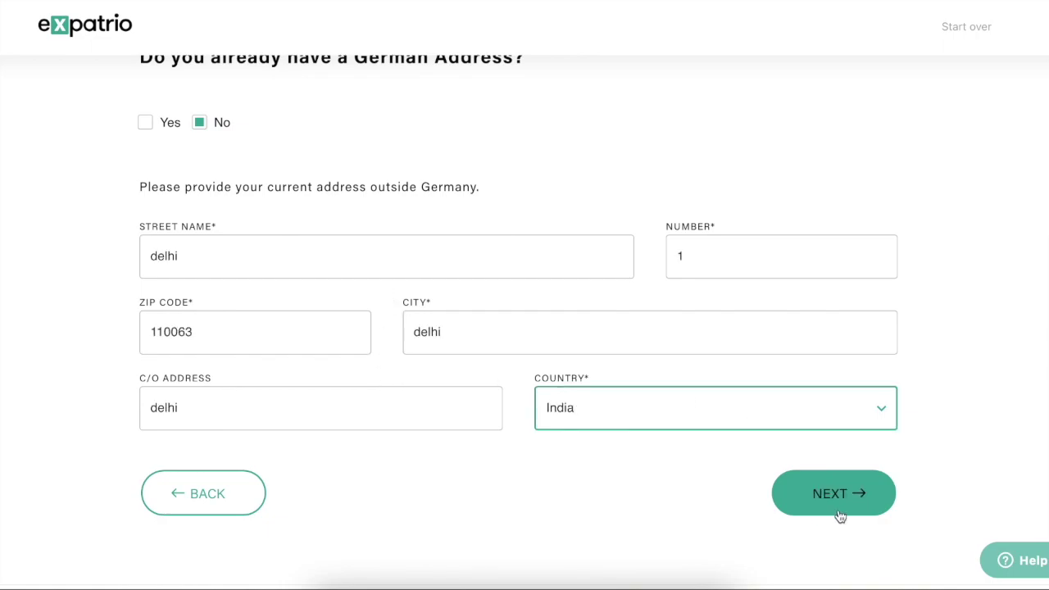
click(841, 509)
scroll(630, 398, down, 1)
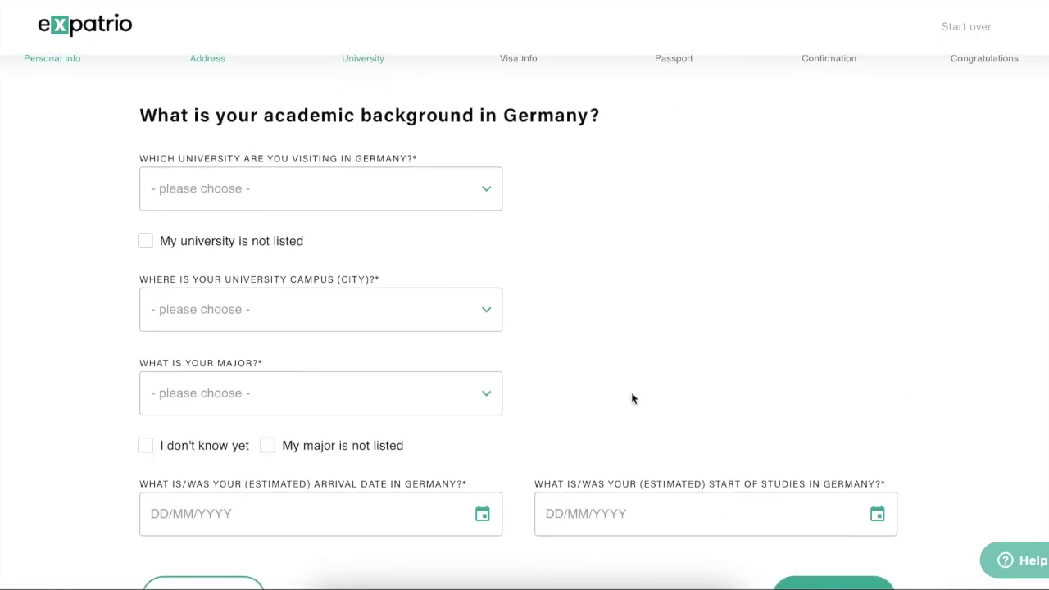
Step: Choose IUBH Internationale Hochschule as the university
click(488, 196)
scroll(355, 285, down, 1)
scroll(356, 285, down, 10)
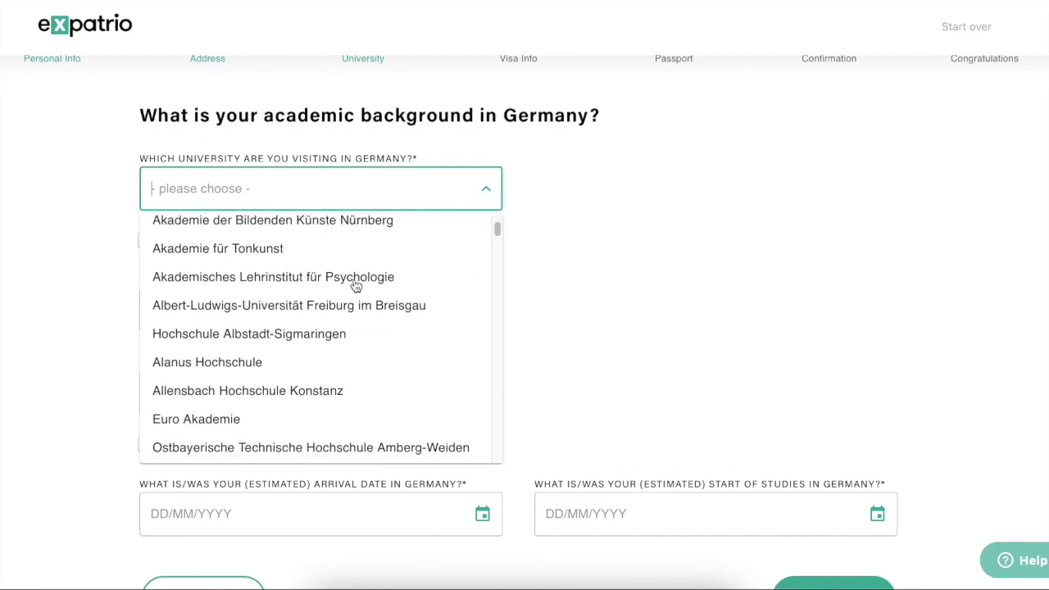
scroll(356, 285, down, 10)
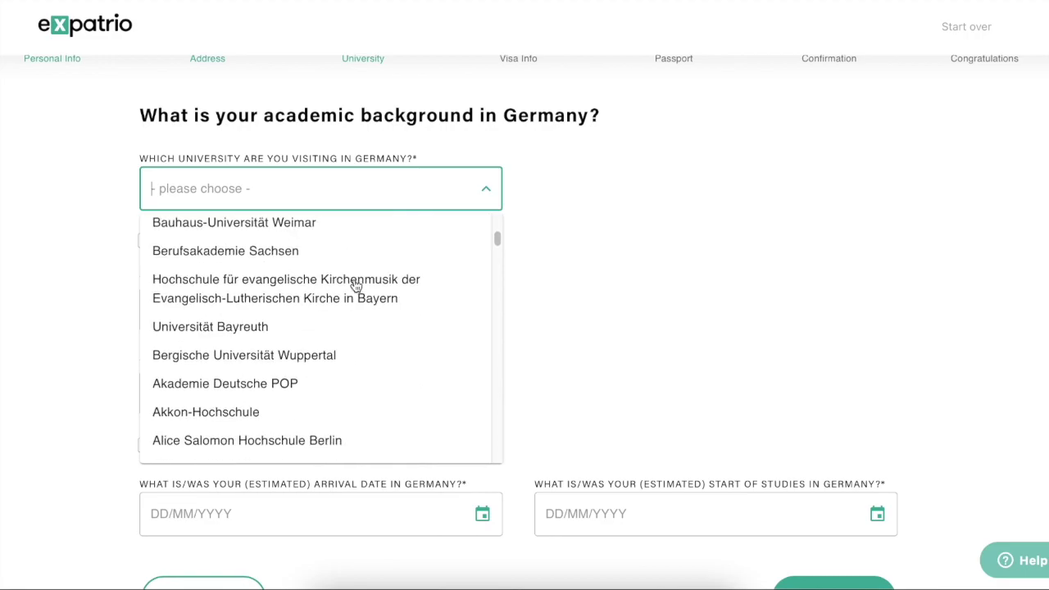
scroll(356, 285, down, 5)
drag(496, 327, 491, 402)
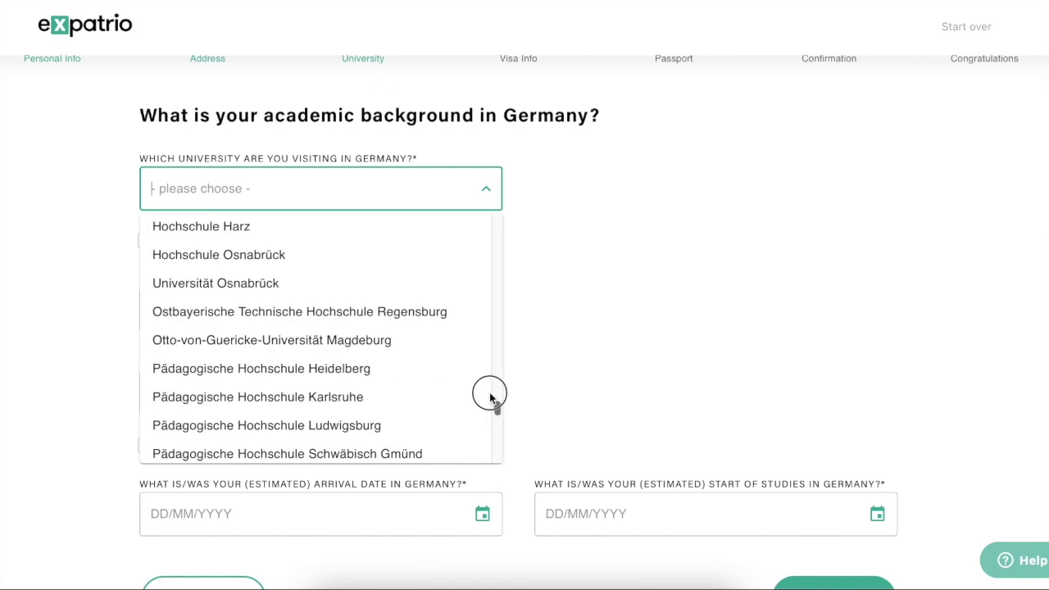
click(287, 328)
click(145, 244)
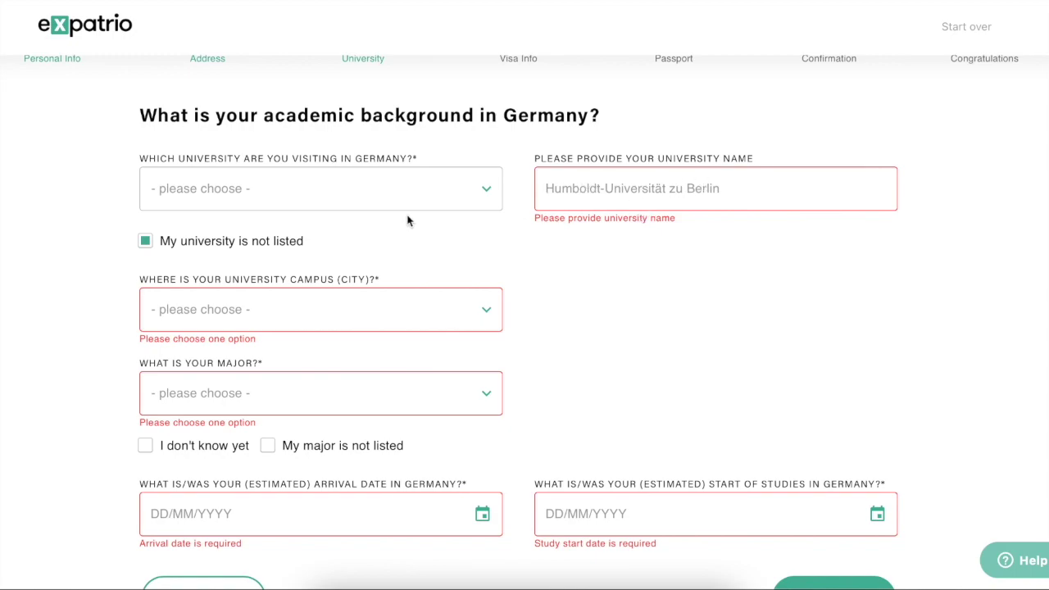
click(267, 240)
Step: Set the campus city to Berlin using the search 'berli'
click(462, 273)
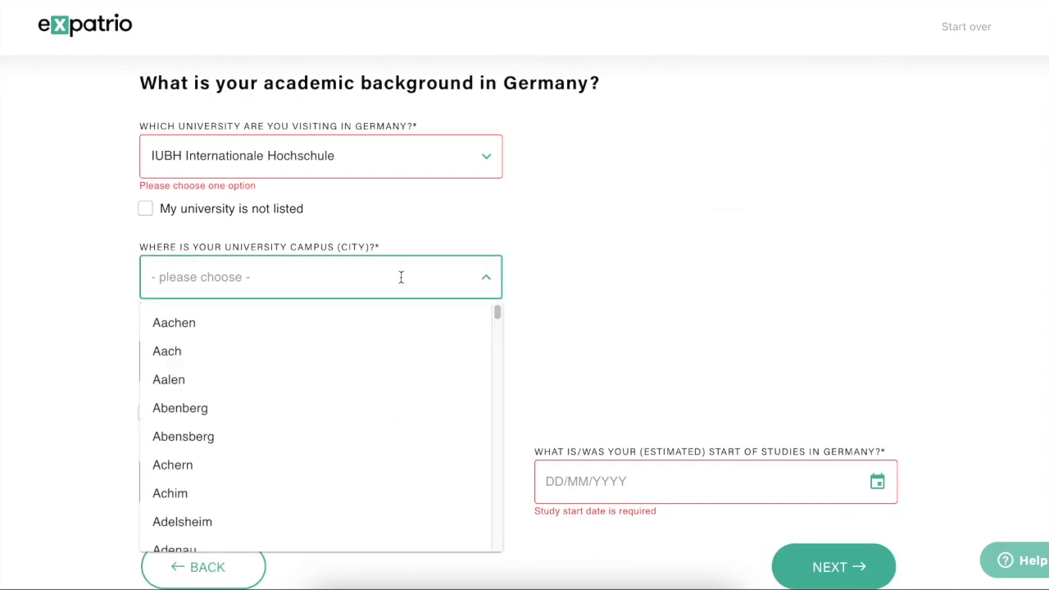
text(berli)
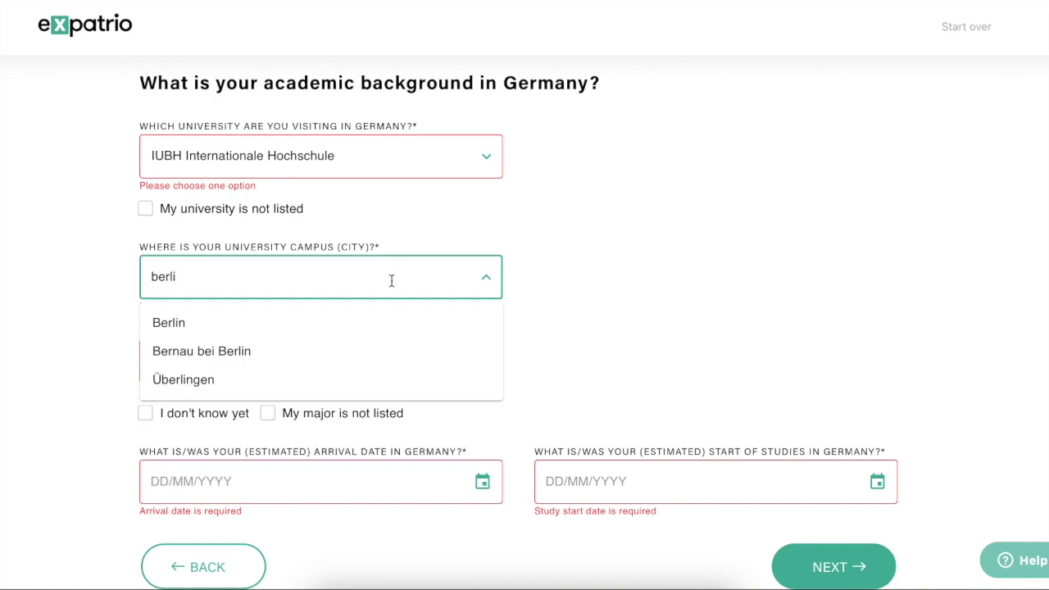
key(Return)
click(395, 363)
Step: Set the major to Business Administration, Management and Operations, searching 'business'
text(business)
key(Return)
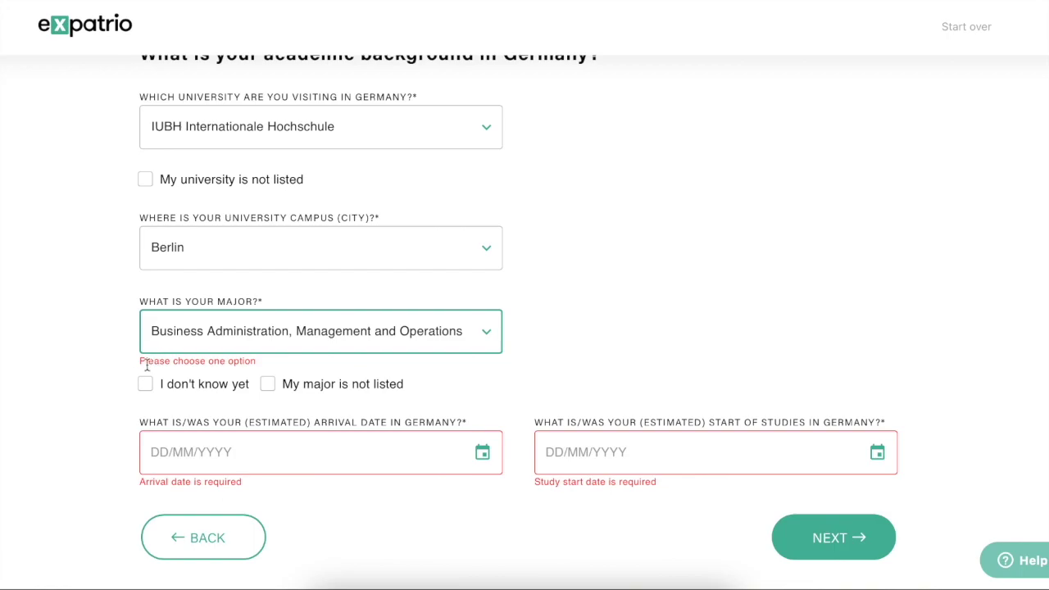
scroll(267, 253, down, 1)
triple_click(222, 257)
drag(222, 257, 149, 260)
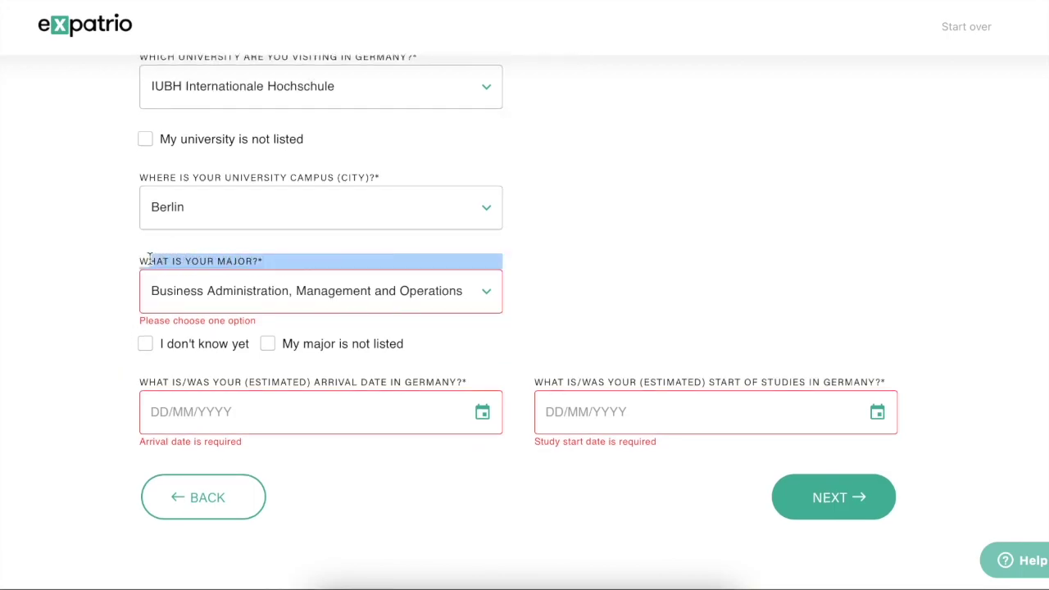
click(145, 353)
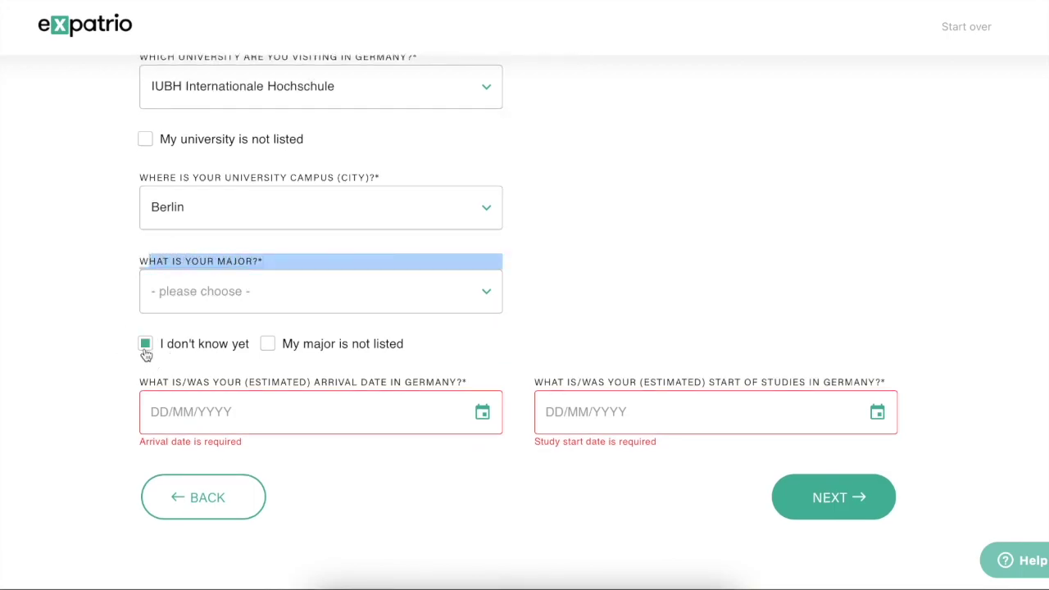
click(269, 344)
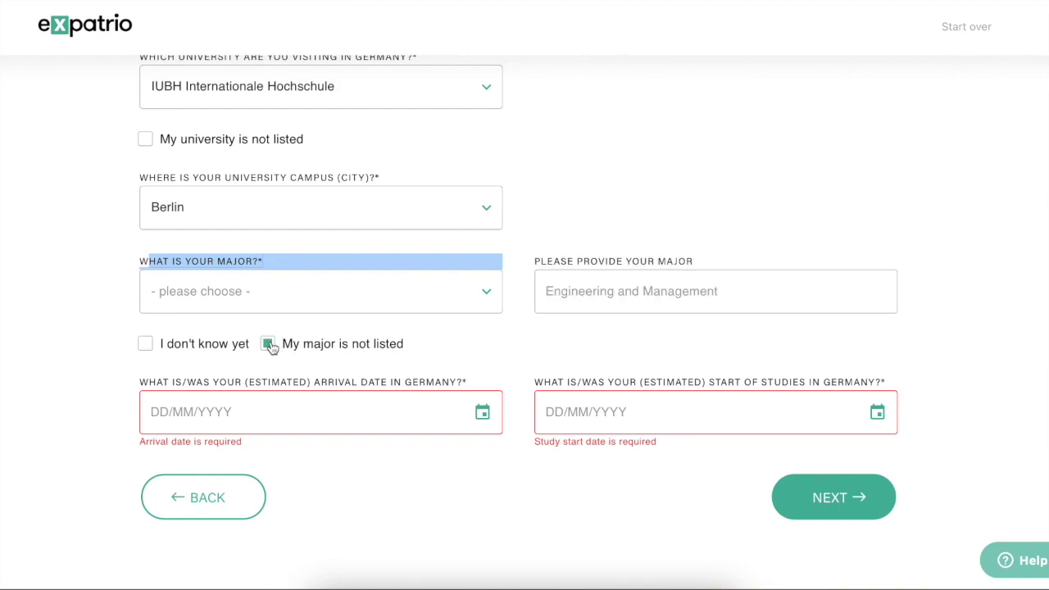
click(583, 293)
click(267, 344)
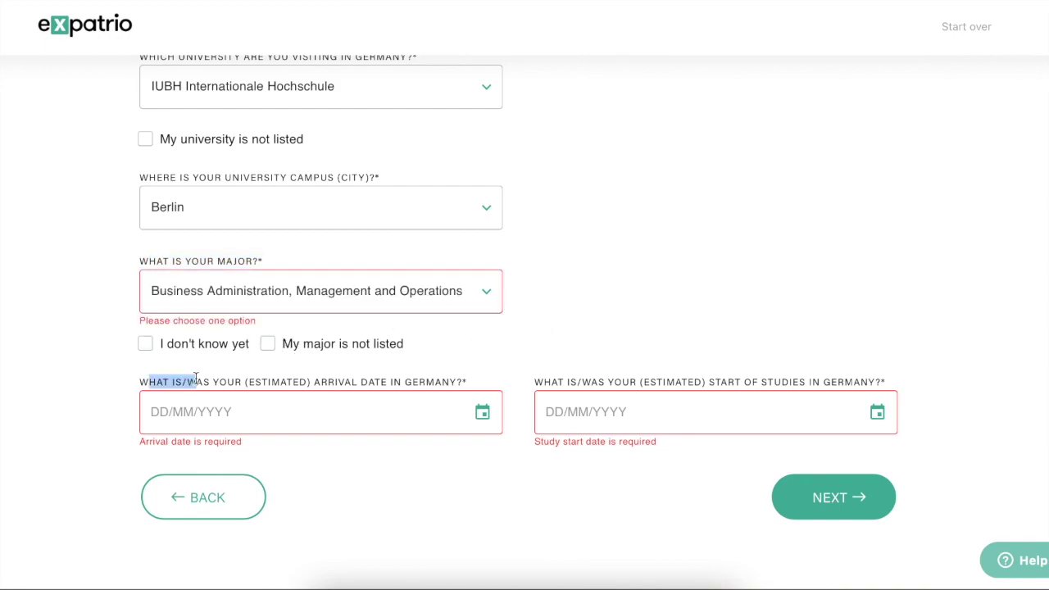
drag(140, 381, 444, 371)
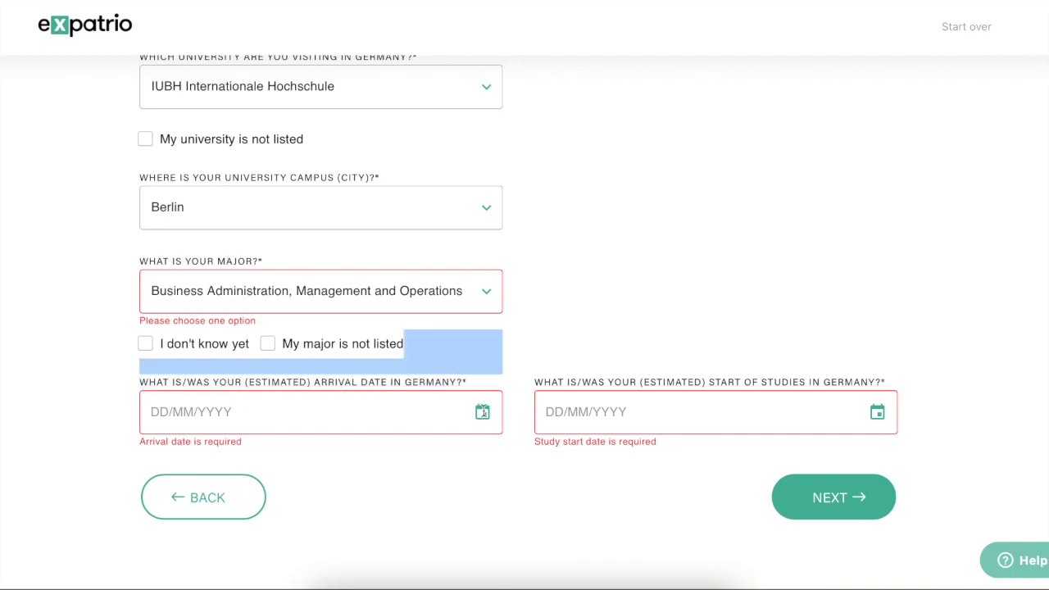
Step: Set the arrival date in Germany to 20/09/2022
click(482, 411)
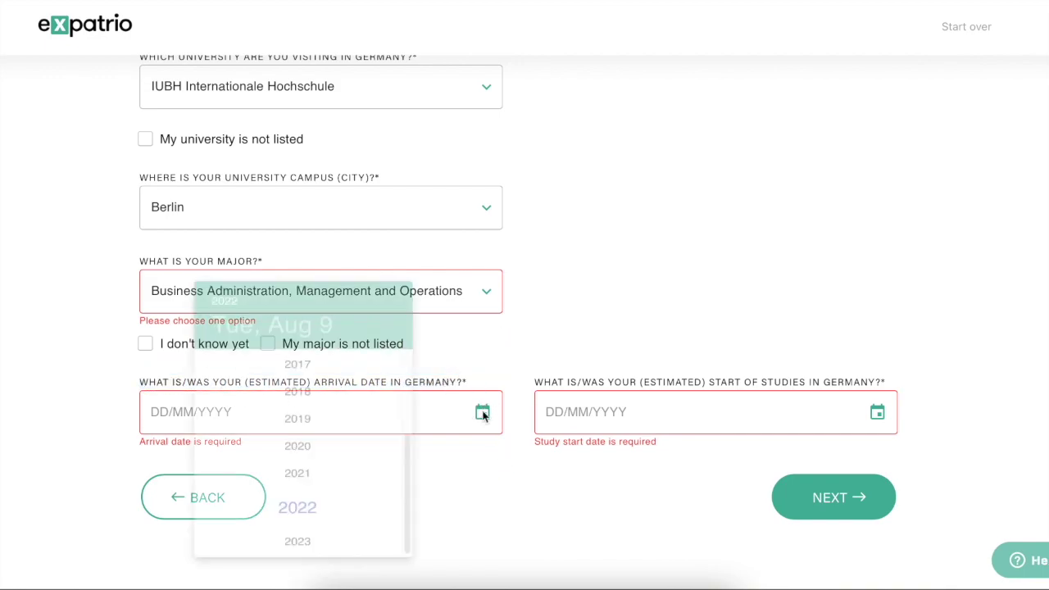
click(305, 518)
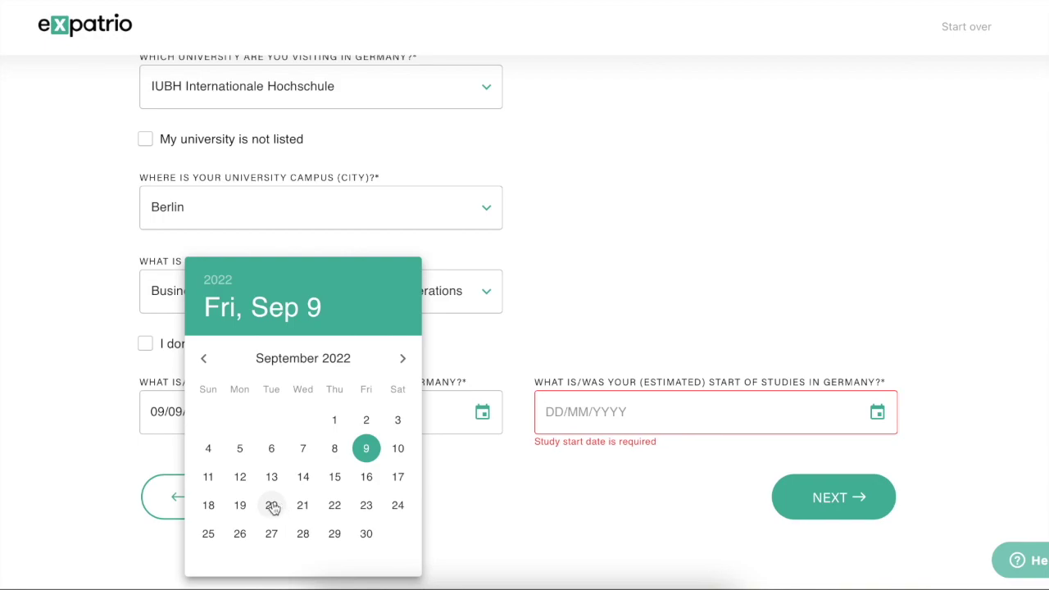
click(272, 507)
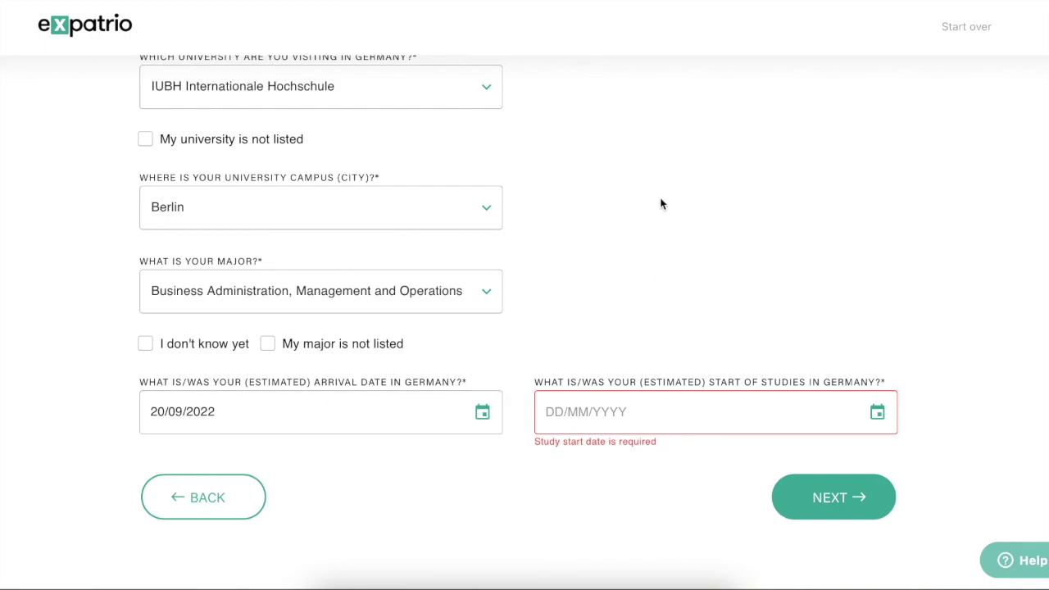
scroll(661, 204, up, 2)
scroll(660, 204, down, 1)
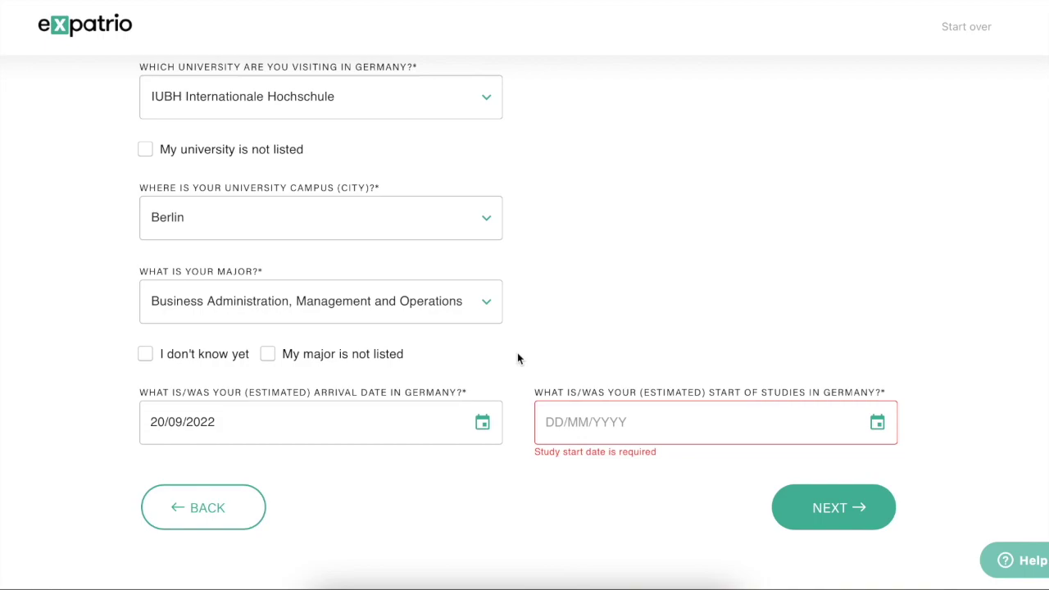
scroll(517, 356, down, 1)
Step: Set the study start to 01/10/2022 and continue to the Visa Info step
drag(582, 345, 804, 349)
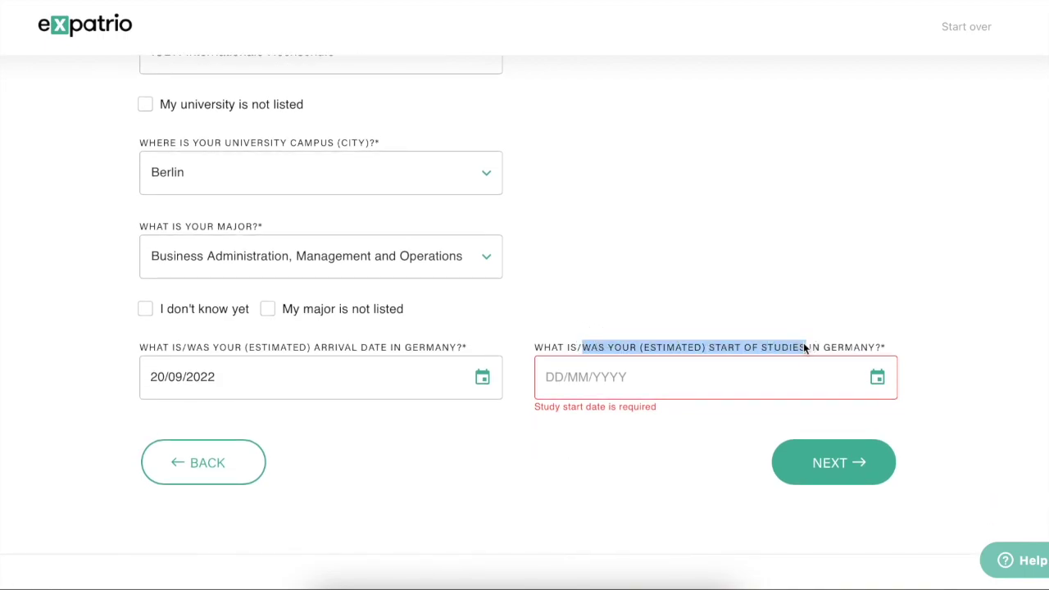
click(877, 377)
click(696, 486)
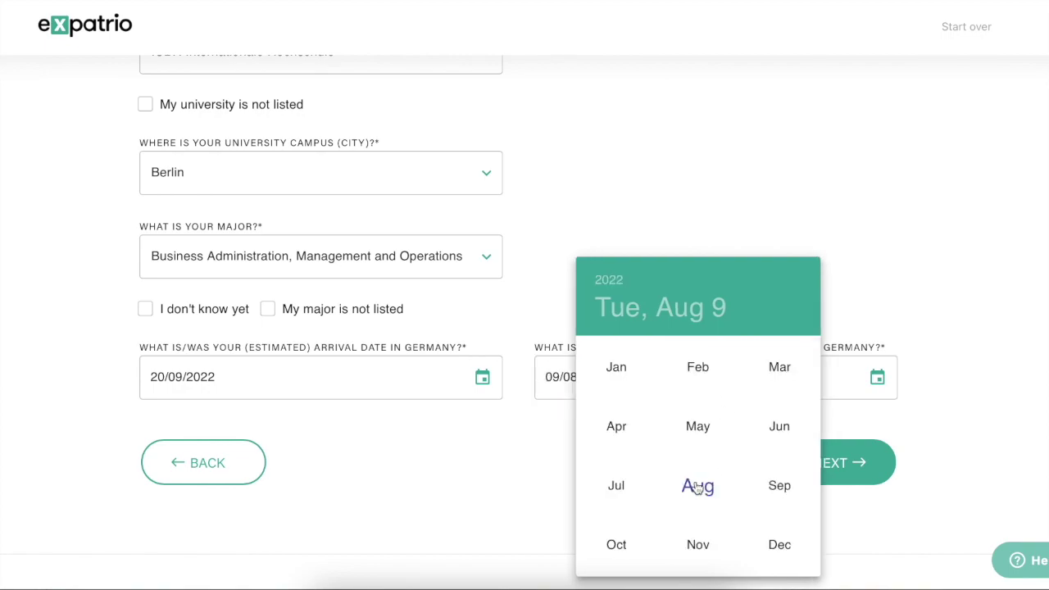
click(620, 543)
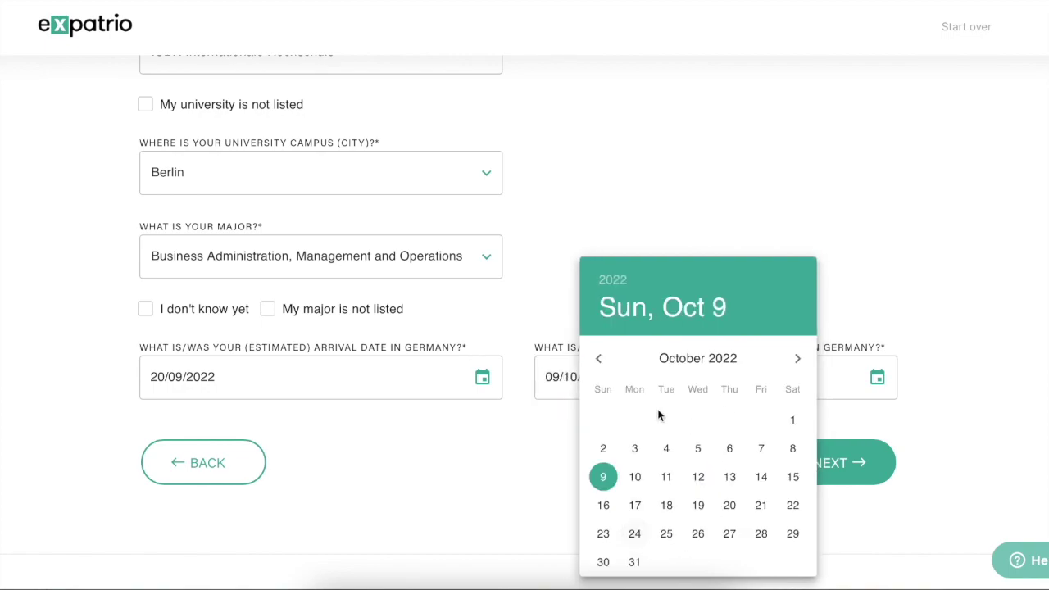
click(794, 421)
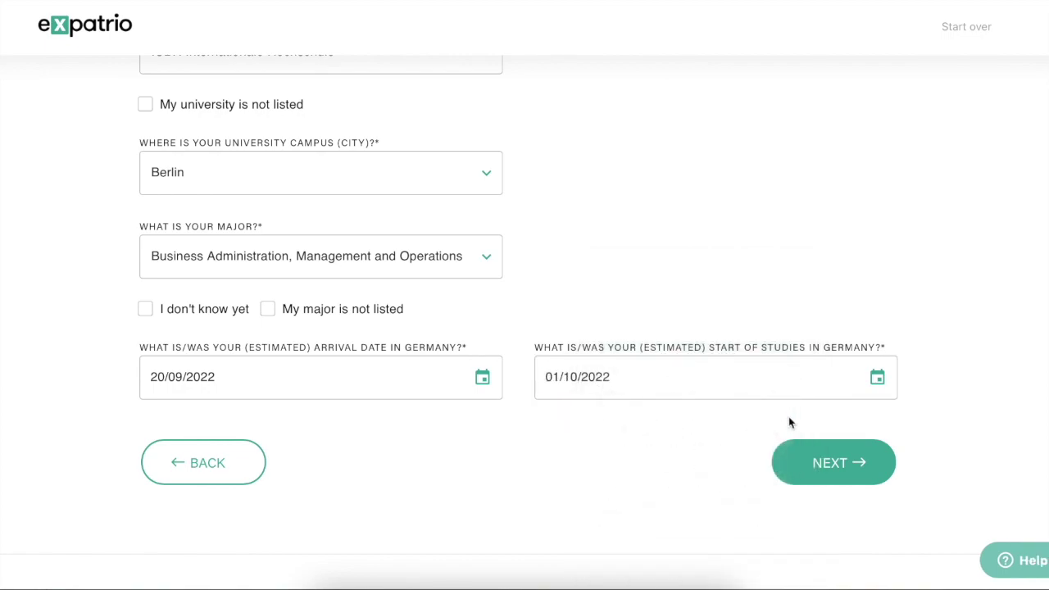
click(851, 476)
click(488, 342)
Step: Set nationality and country relocating from to India, then go to passport upload
text(ind)
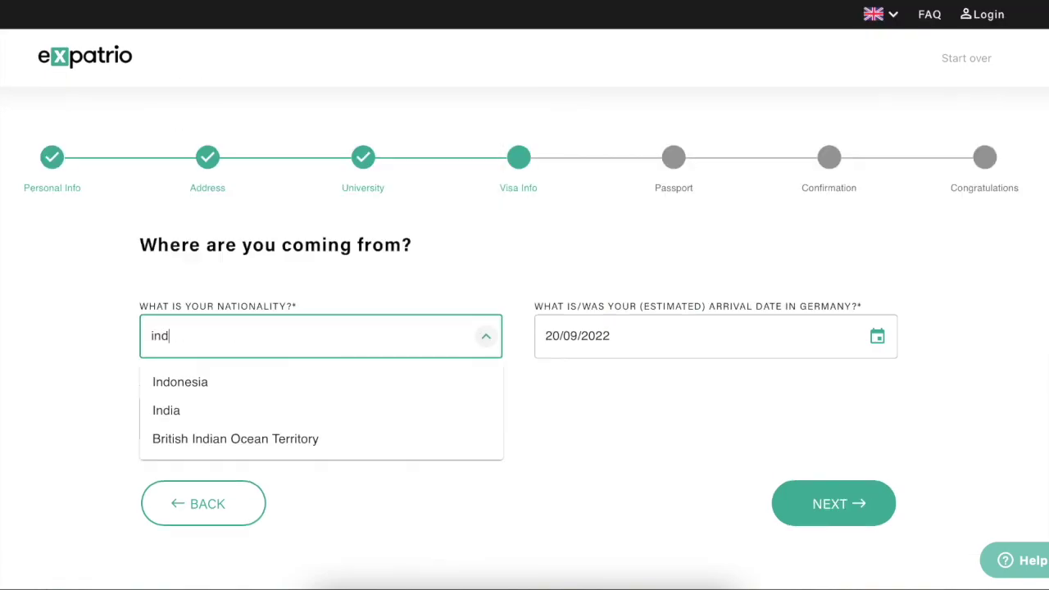
click(163, 410)
click(479, 424)
text(ind)
click(172, 373)
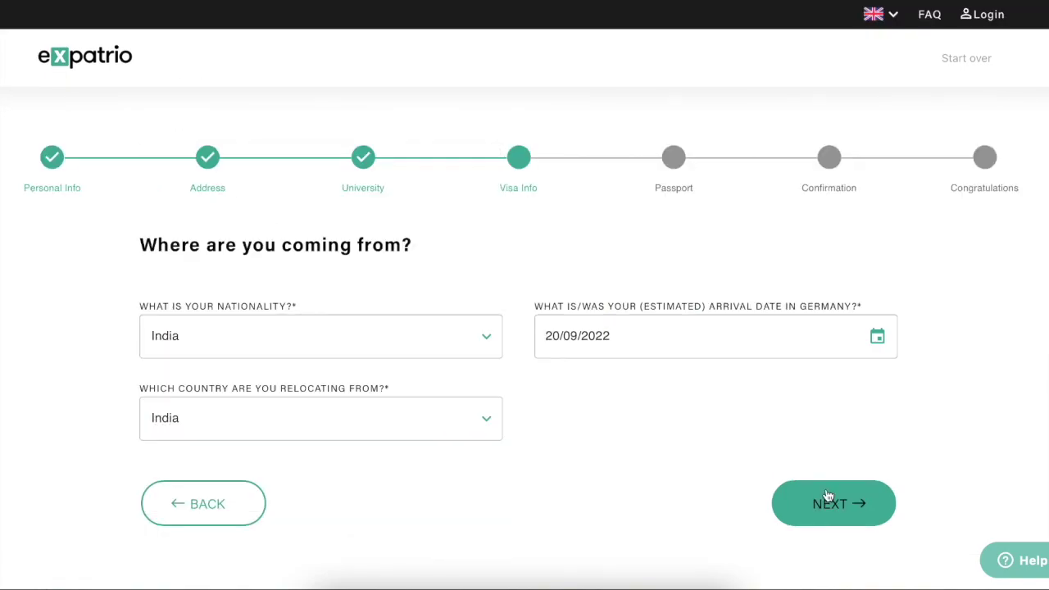
click(828, 497)
Step: Look over the passport upload requirements and the Passport Number field
scroll(498, 366, down, 5)
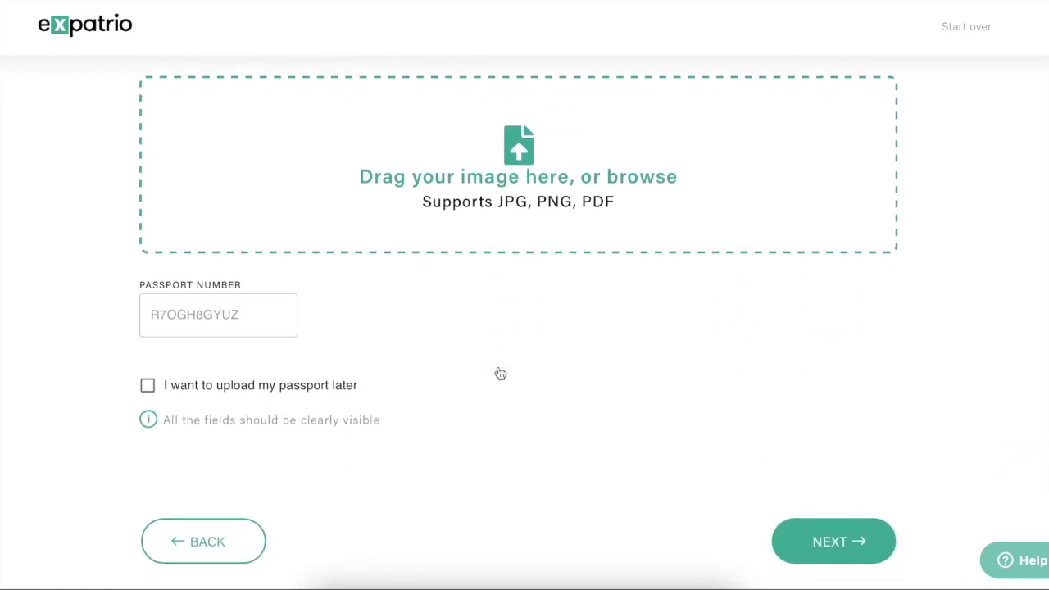
scroll(519, 309, up, 5)
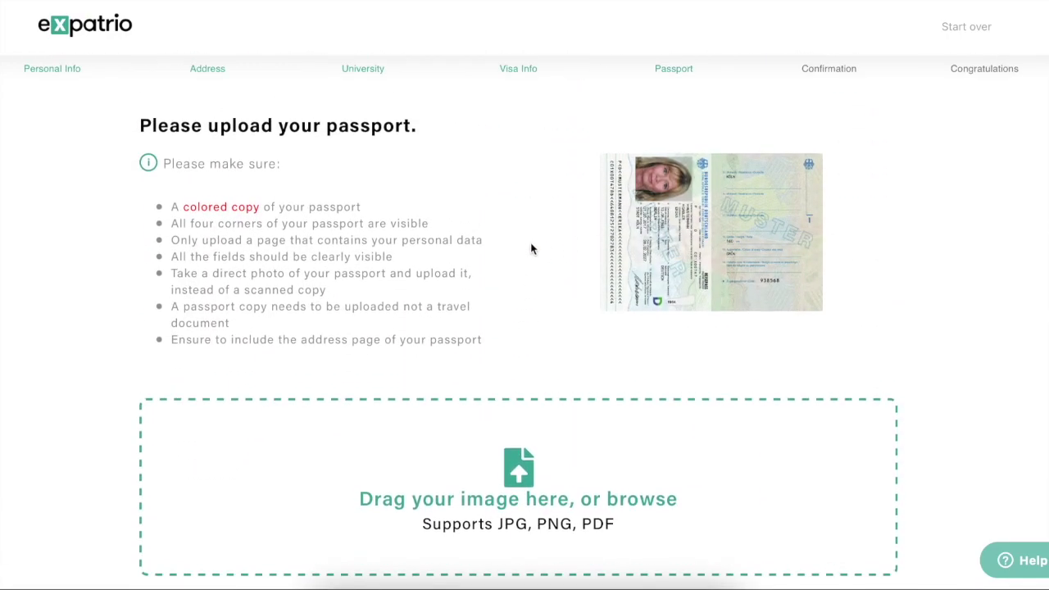
scroll(513, 338, down, 3)
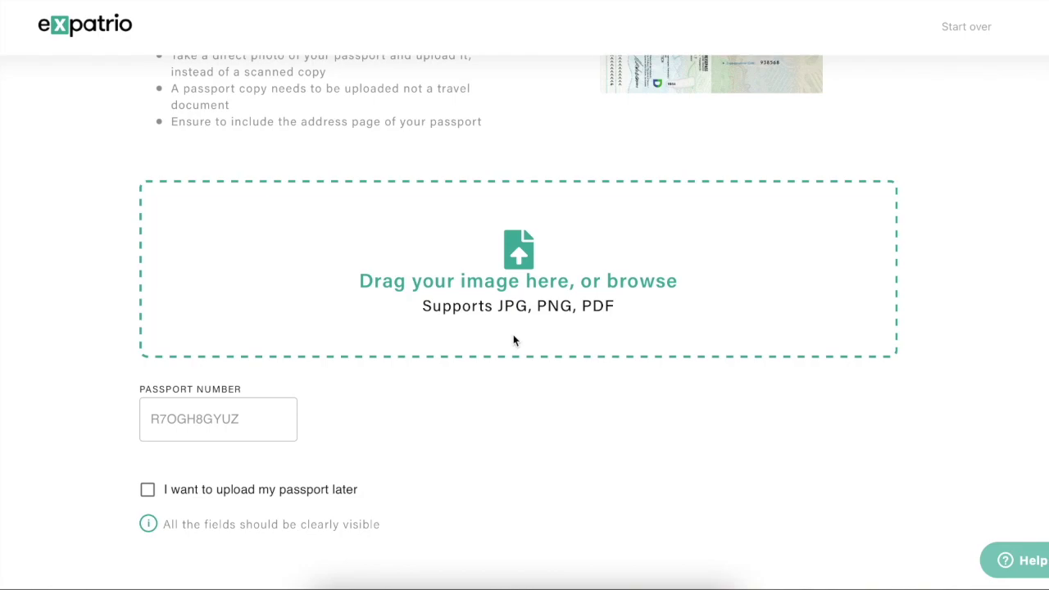
scroll(498, 269, up, 2)
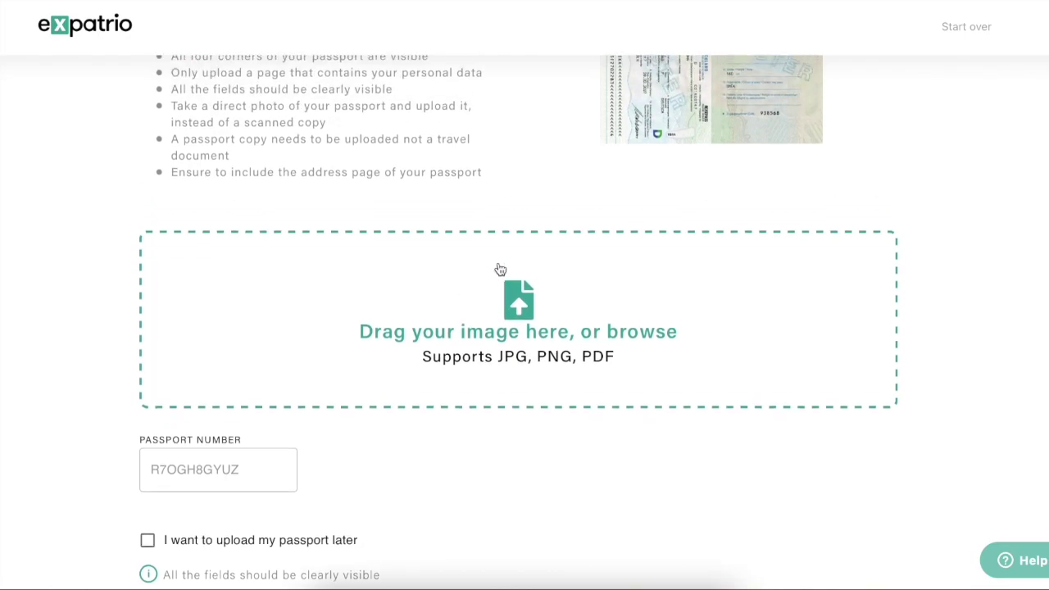
scroll(519, 304, up, 1)
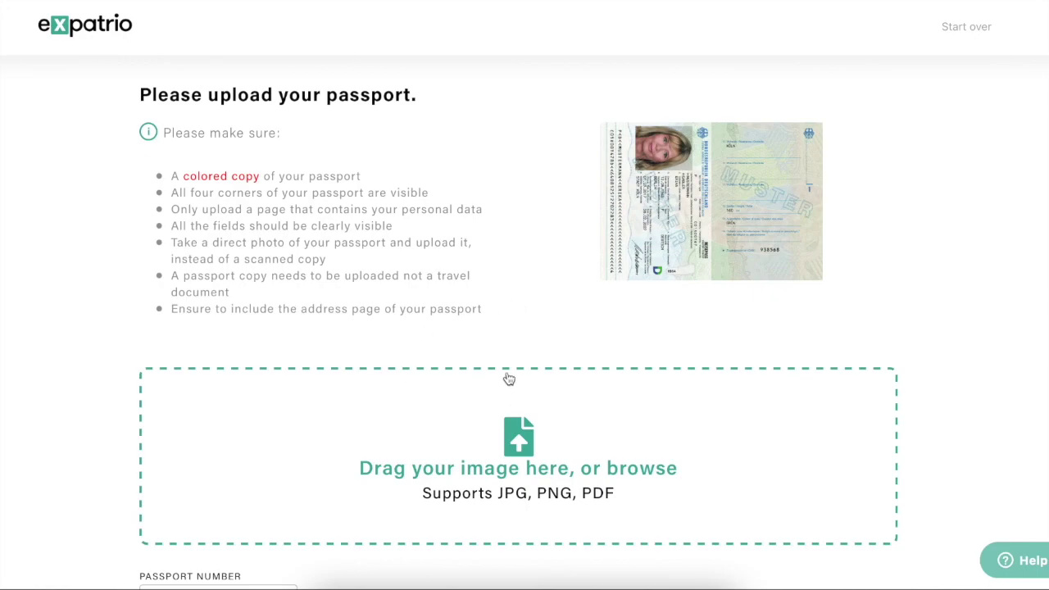
scroll(508, 379, down, 1)
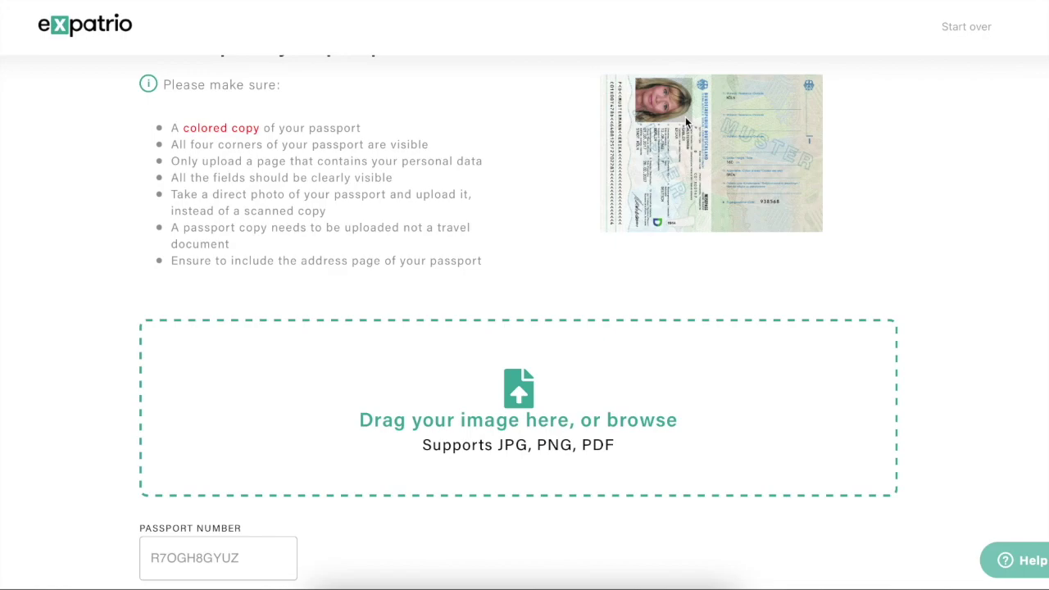
scroll(500, 402, down, 2)
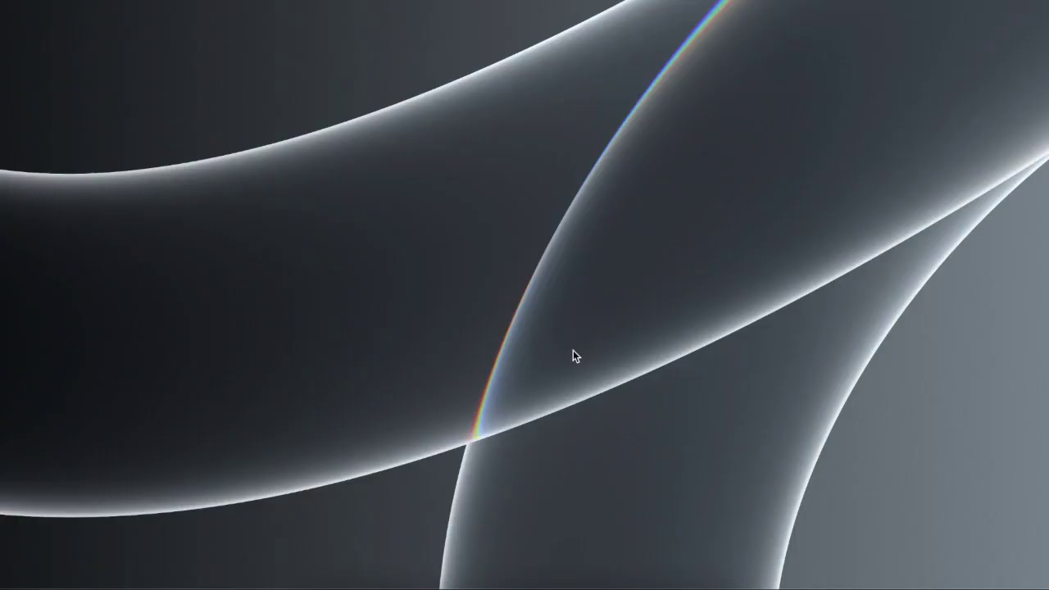
Step: Search Google for 'jpg to pdf' from the Chrome address bar
text(j)
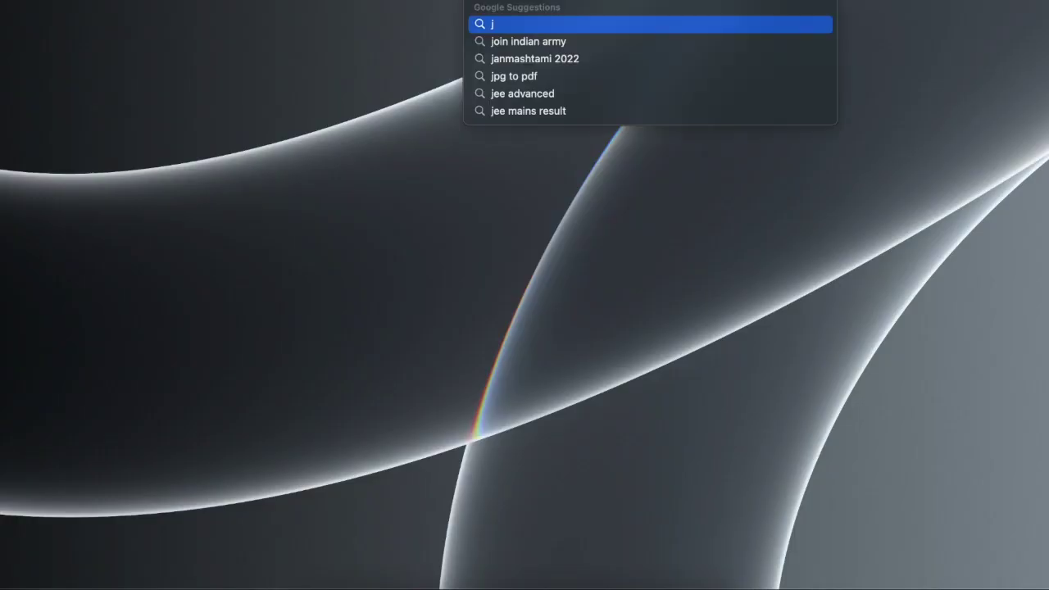
text(pg)
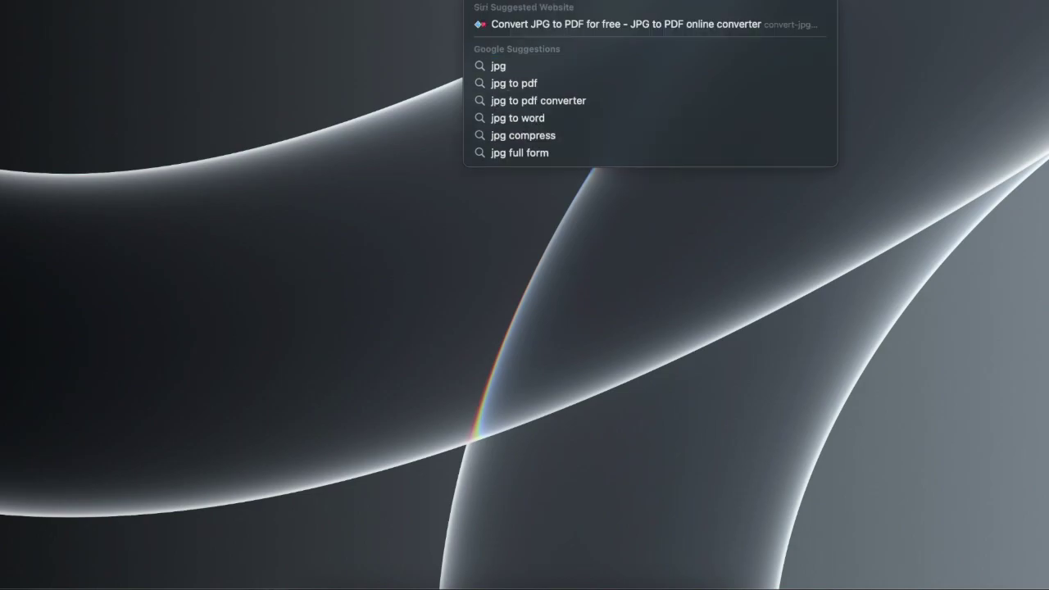
text( to pdf)
key(Return)
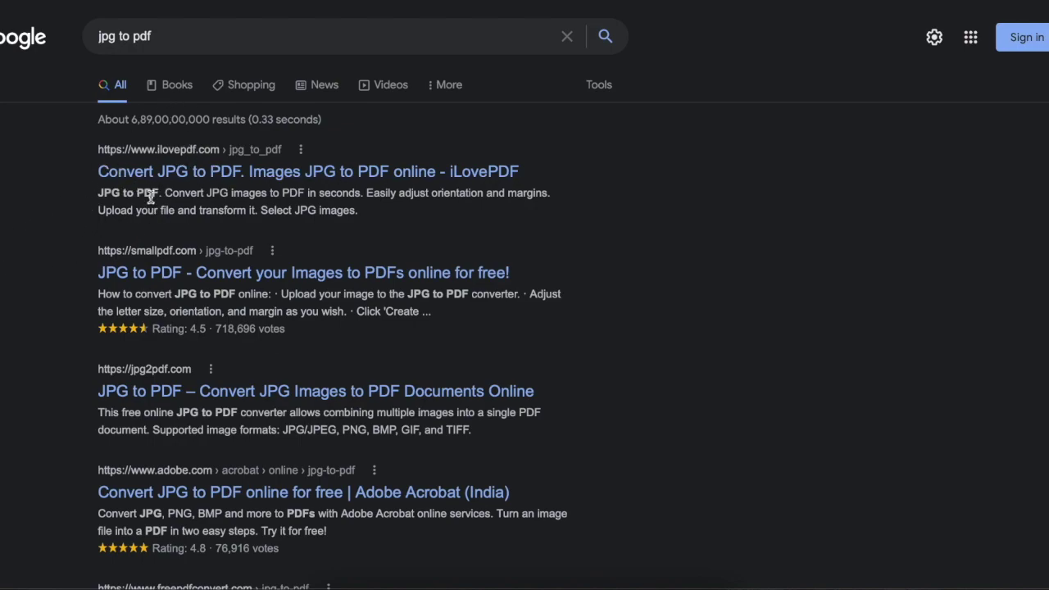
Step: Open iLovePDF's JPG to PDF converter and try Select JPG images, dismissing the chooser
click(199, 173)
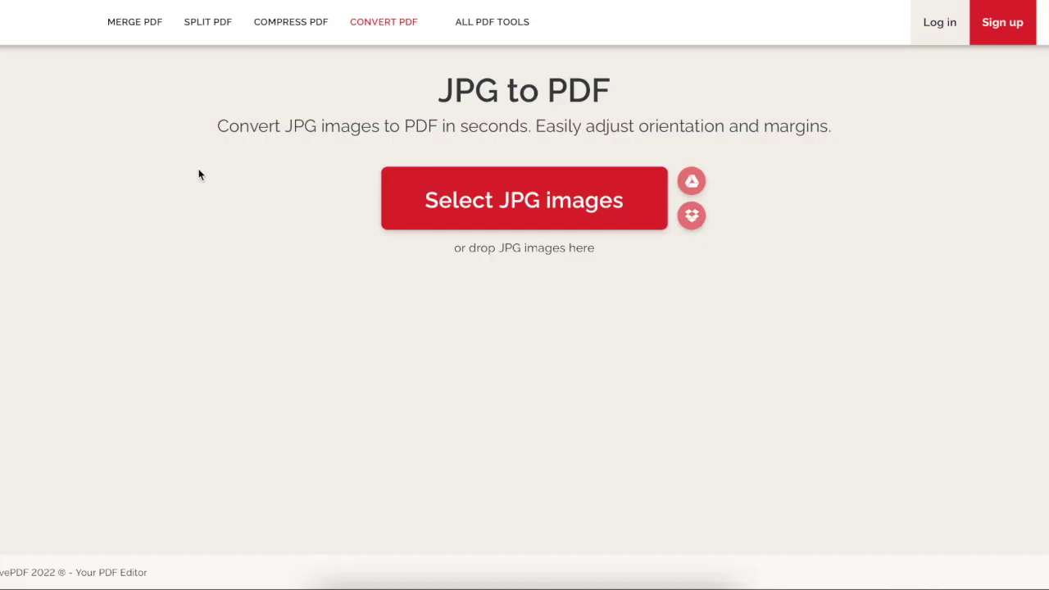
click(576, 227)
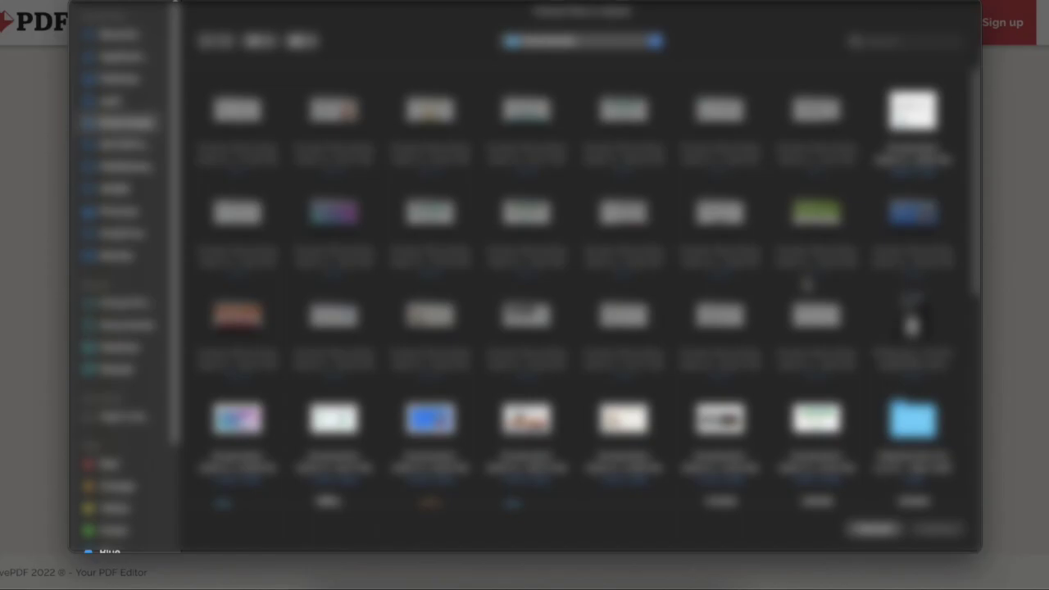
key(Escape)
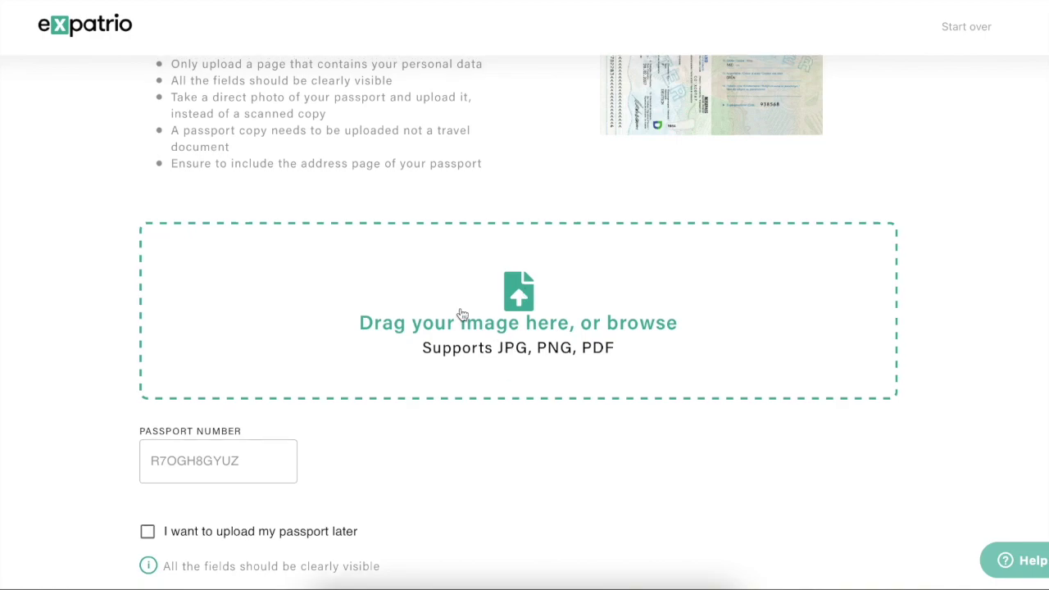
Step: Enter the passport number, then choose to upload the passport later
scroll(505, 166, up, 3)
scroll(504, 166, down, 3)
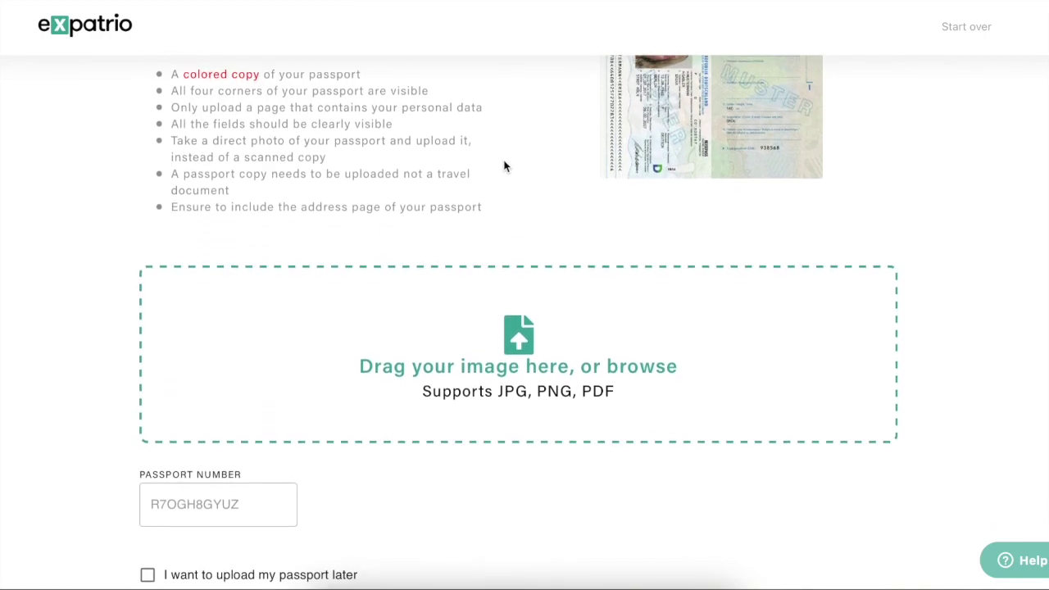
scroll(505, 166, down, 2)
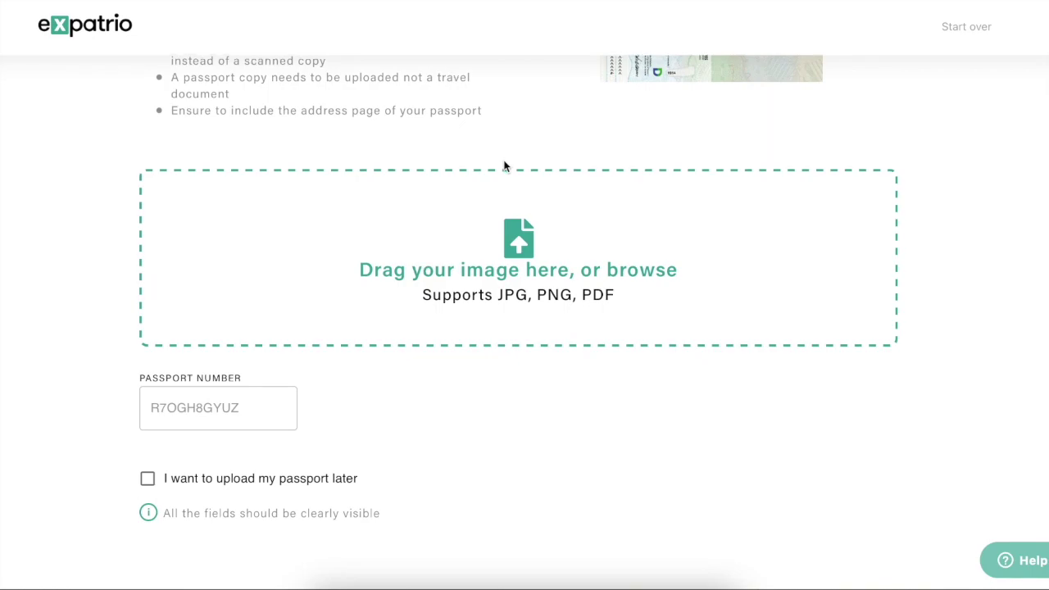
click(200, 405)
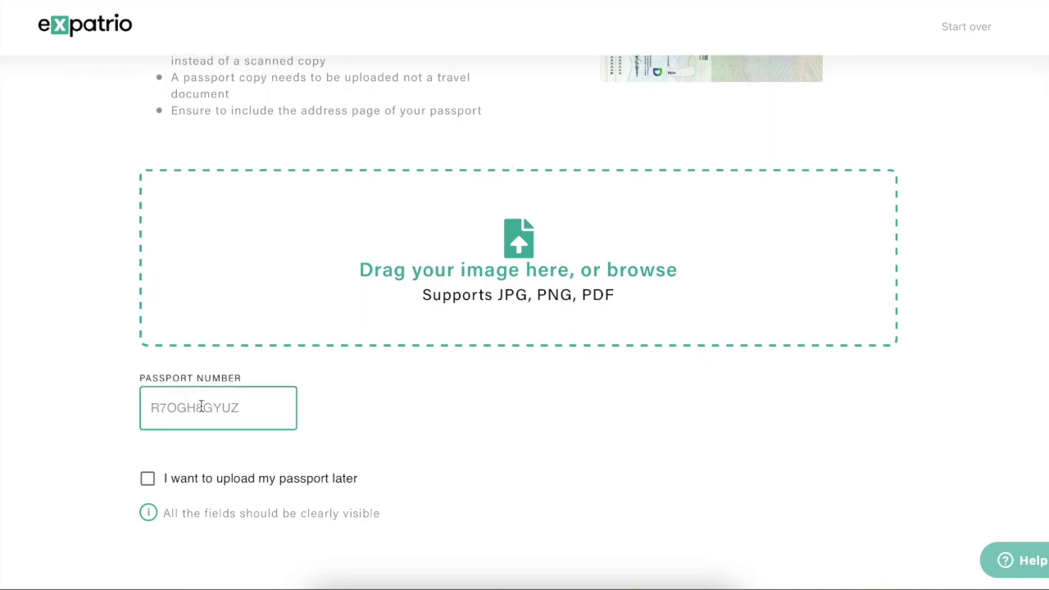
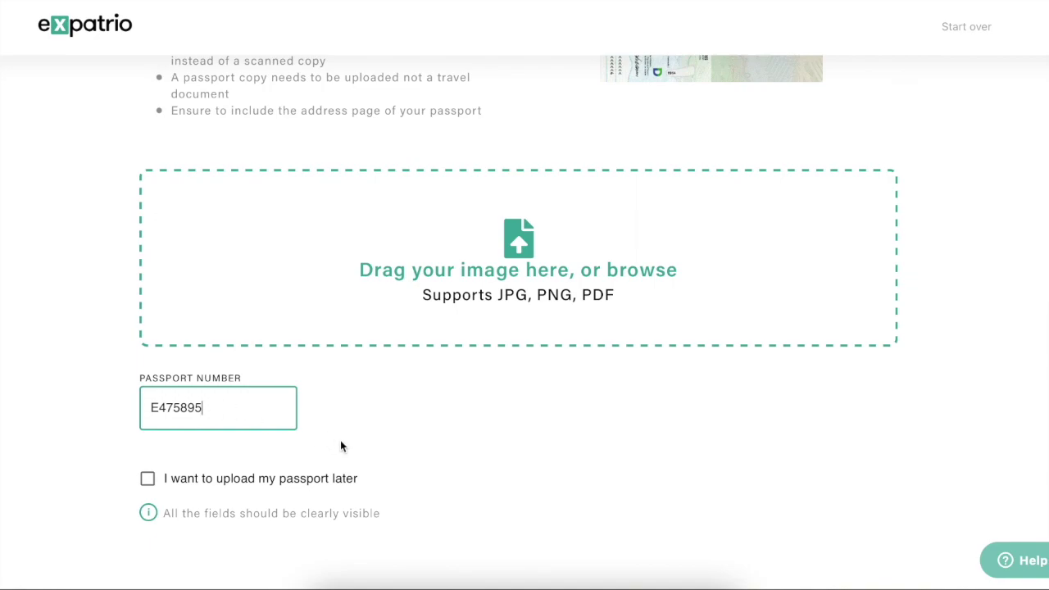
scroll(412, 479, down, 1)
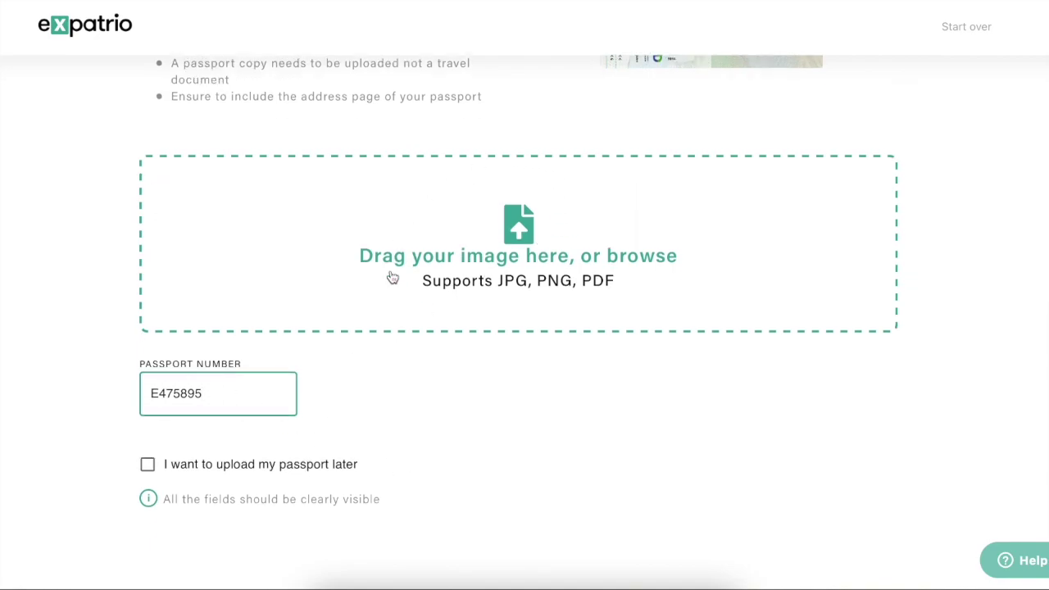
click(148, 466)
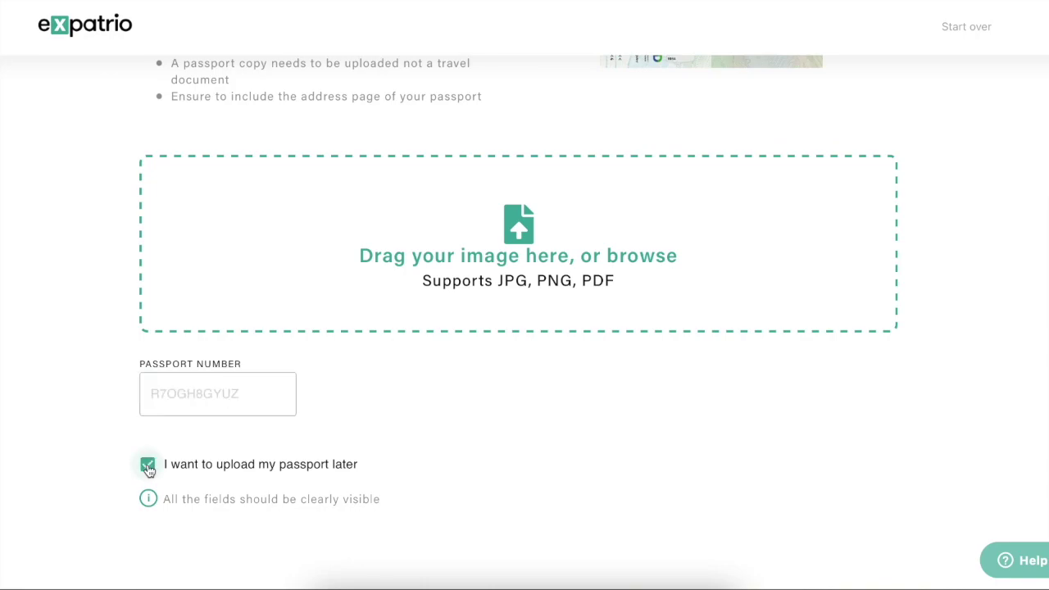
scroll(581, 457, down, 5)
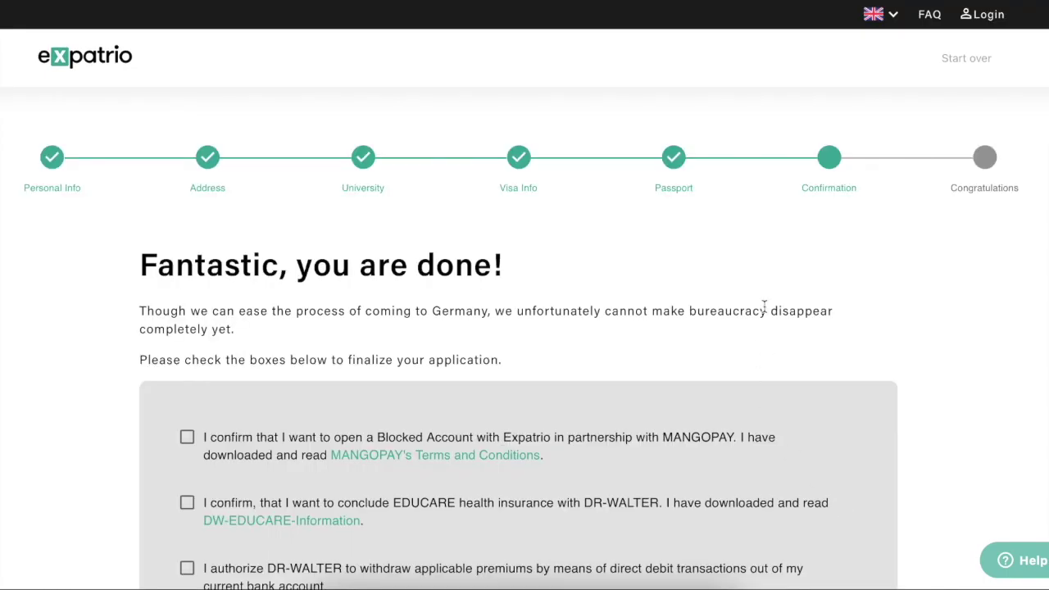
Step: Tick the MANGOPAY, EDUCARE terms, DR-WALTER debit and revocation confirmations, leaving news consent off
scroll(341, 270, down, 2)
click(187, 274)
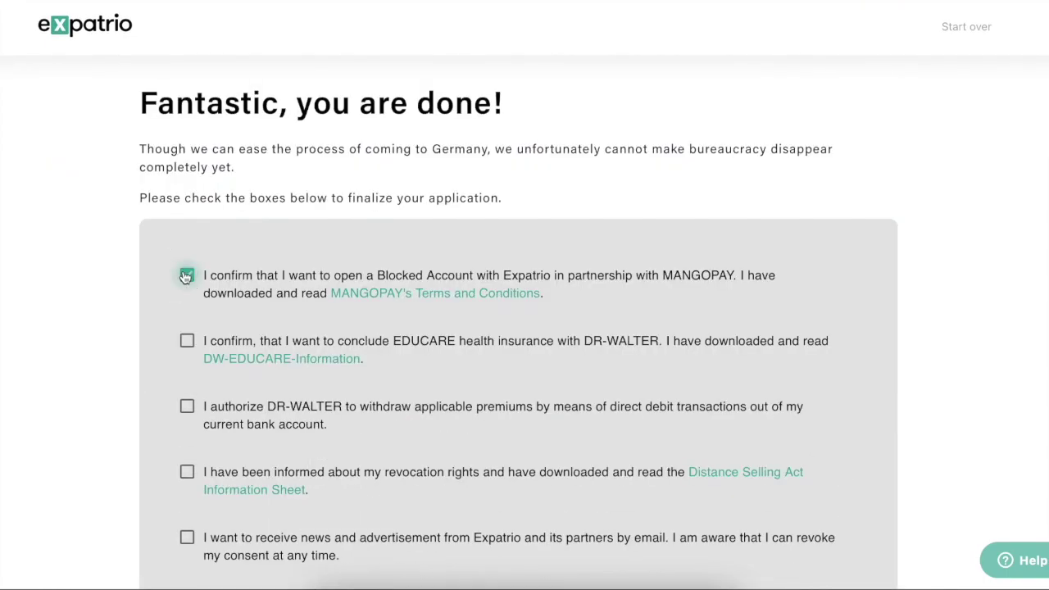
click(186, 341)
click(186, 405)
scroll(187, 369, down, 1)
click(188, 366)
click(186, 430)
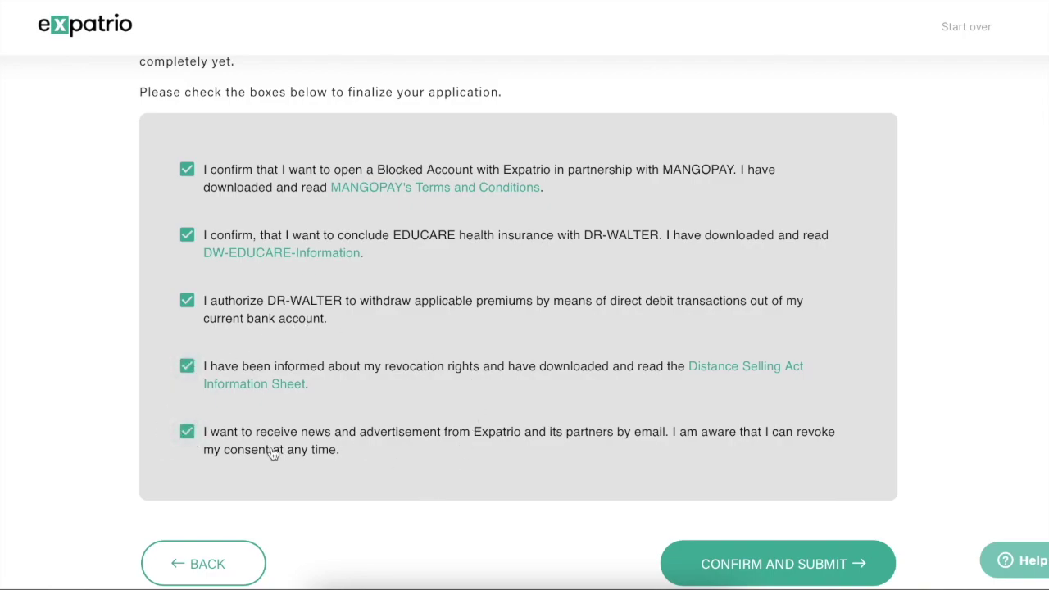
drag(243, 435, 458, 439)
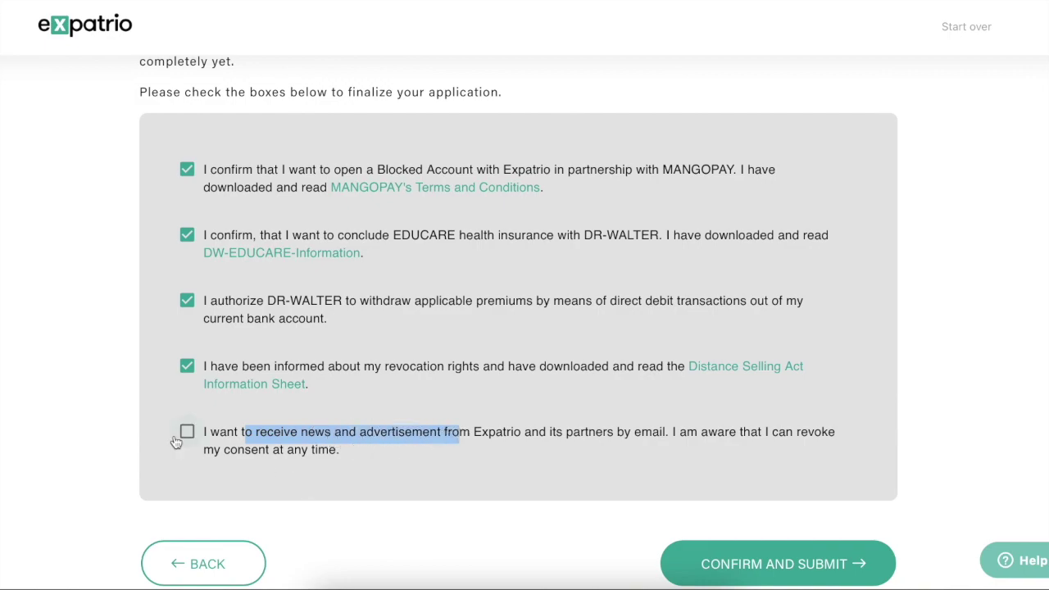
click(570, 491)
scroll(465, 524, down, 1)
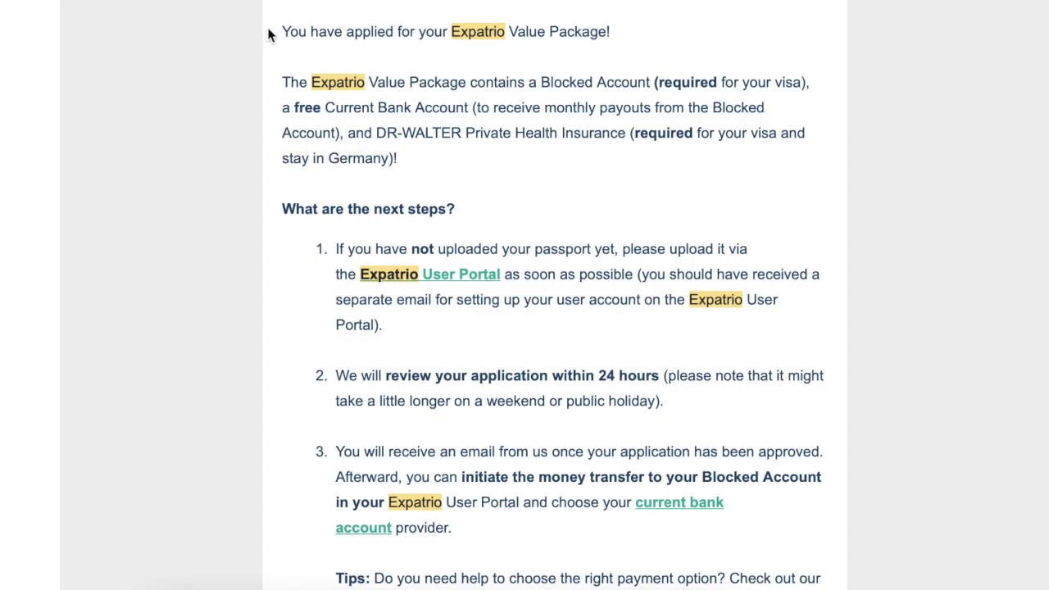
Step: Highlight the Value Package application line, the 24-hour review promise and the approval email step
drag(278, 31, 617, 45)
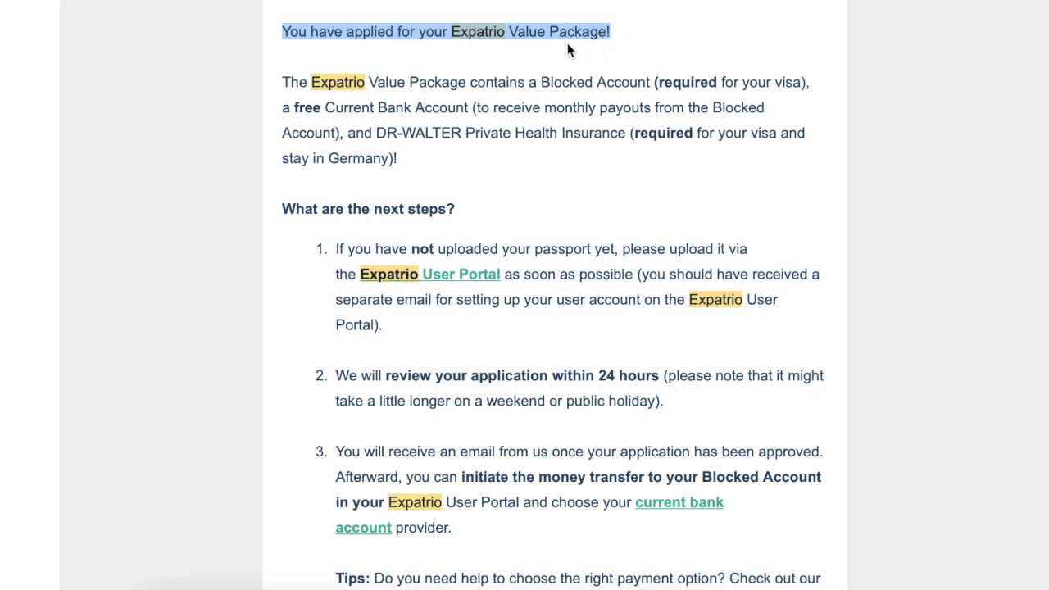
scroll(205, 129, down, 1)
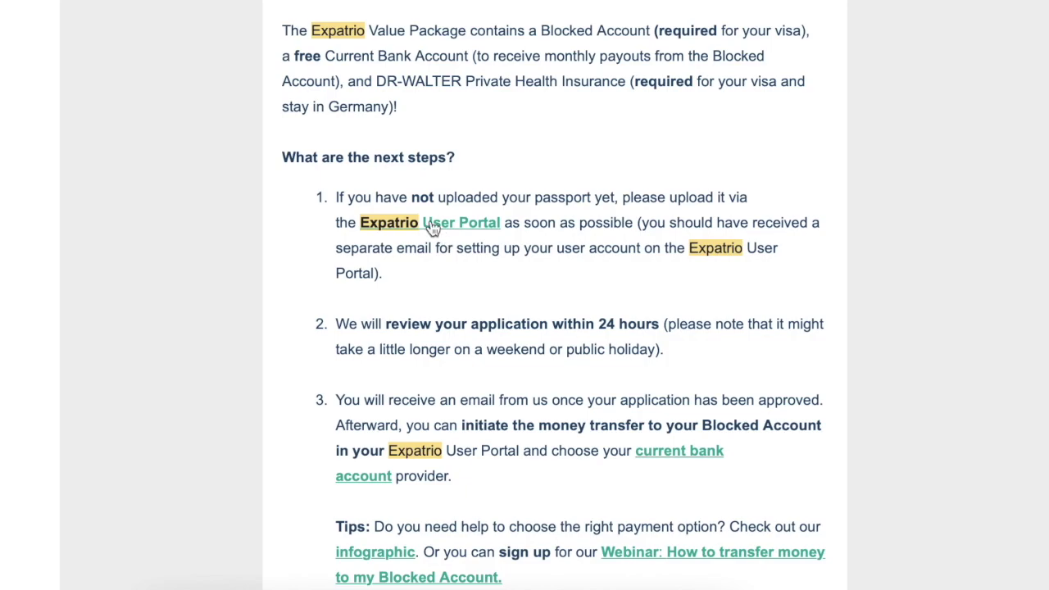
scroll(466, 264, down, 1)
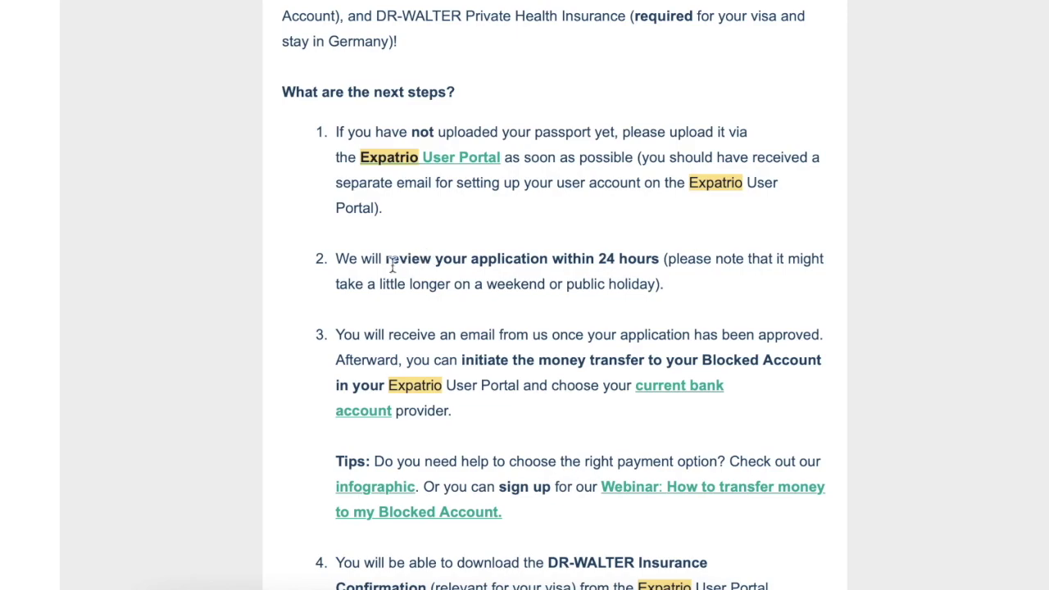
drag(382, 263, 660, 260)
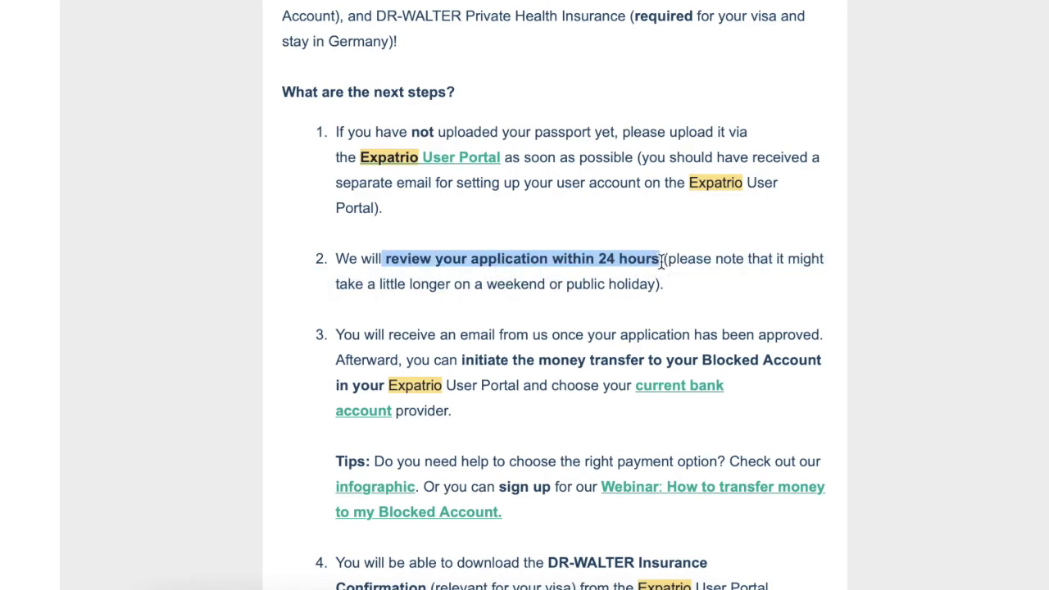
scroll(483, 204, down, 3)
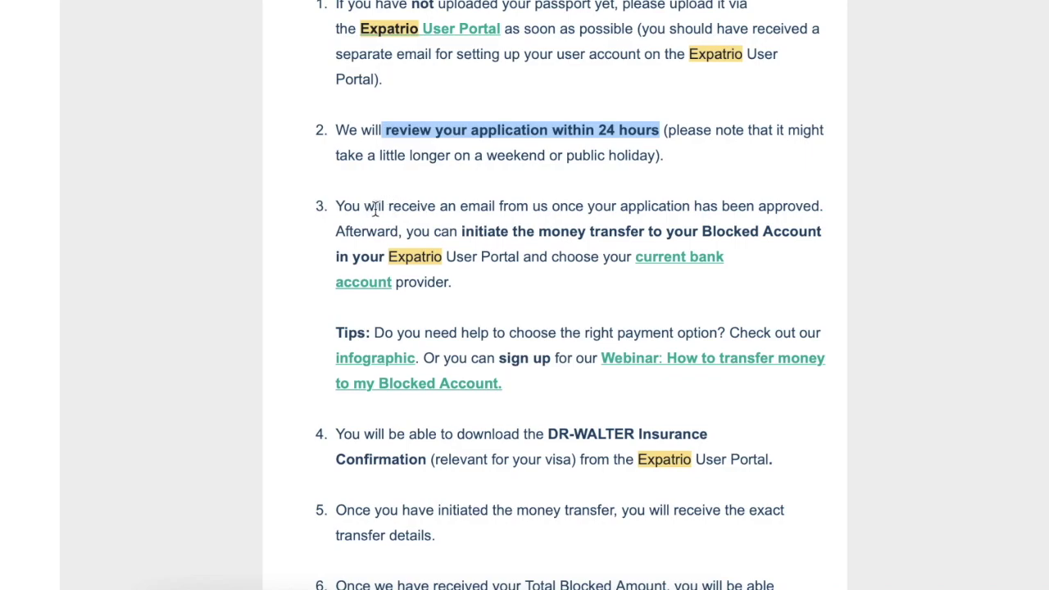
drag(344, 206, 547, 214)
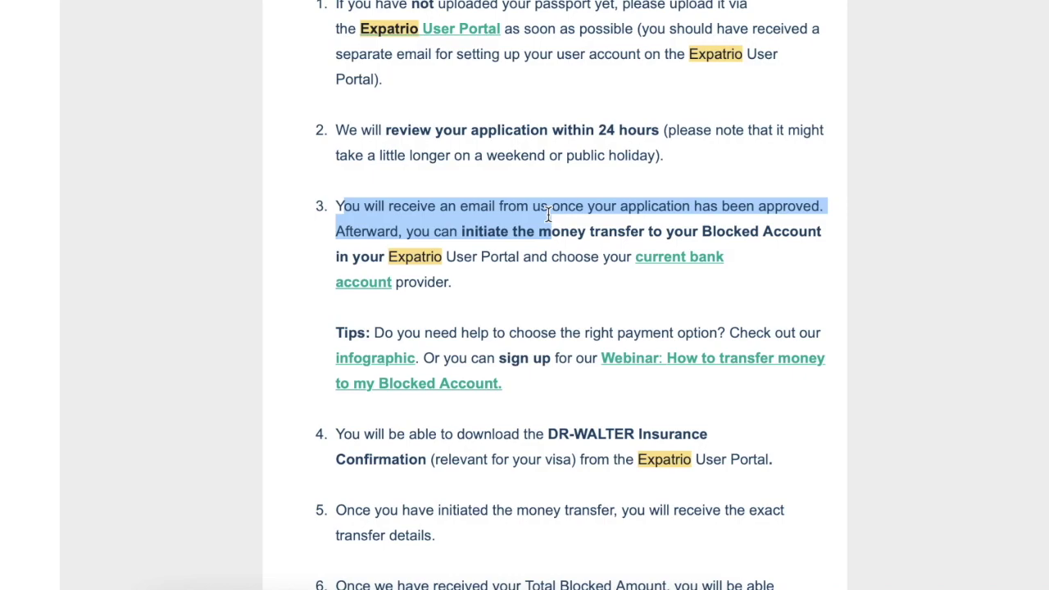
click(480, 230)
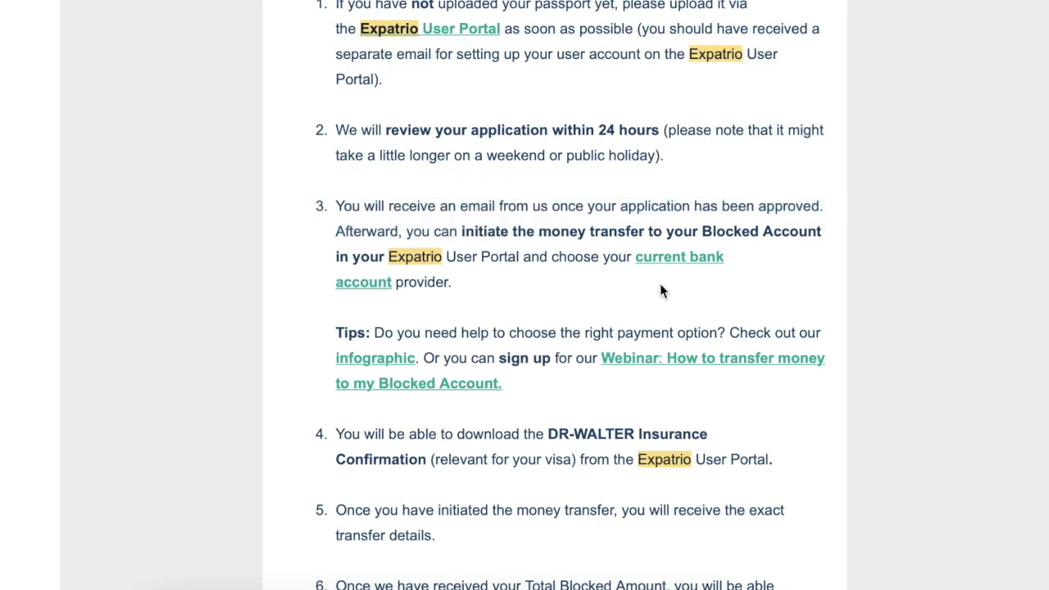
Step: In step 4, highlight the wording about downloading the DR-WALTER Insurance Confirmation
scroll(485, 281, down, 2)
scroll(485, 281, down, 1)
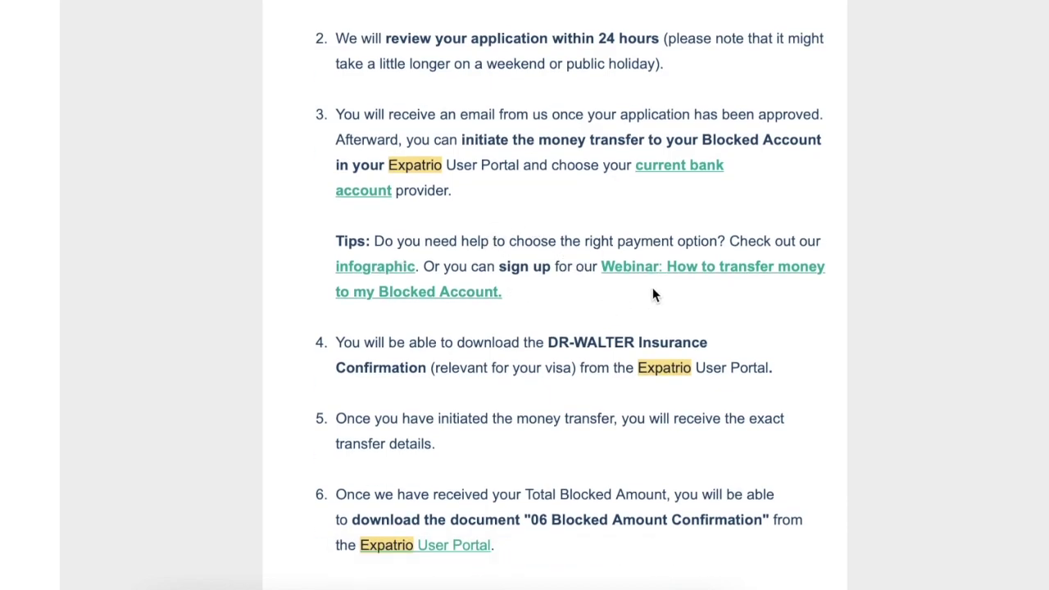
scroll(653, 295, down, 3)
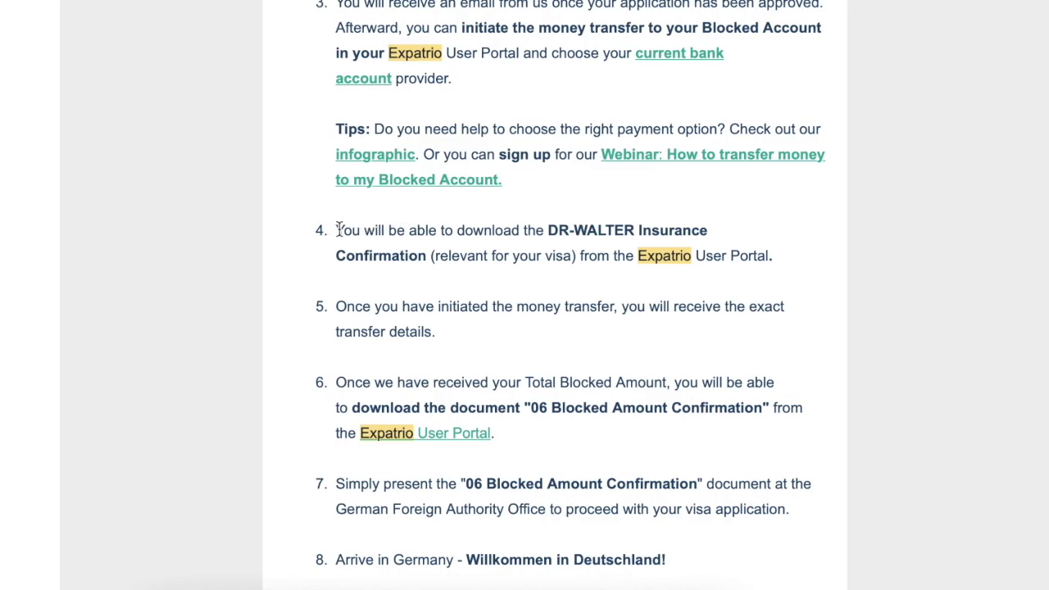
drag(549, 230, 709, 231)
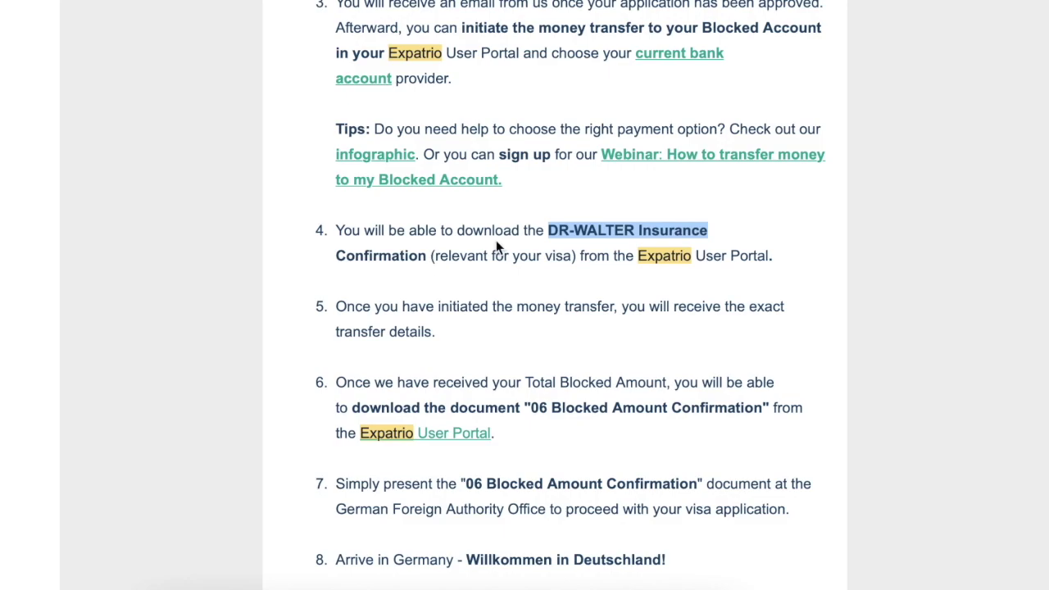
drag(441, 230, 519, 231)
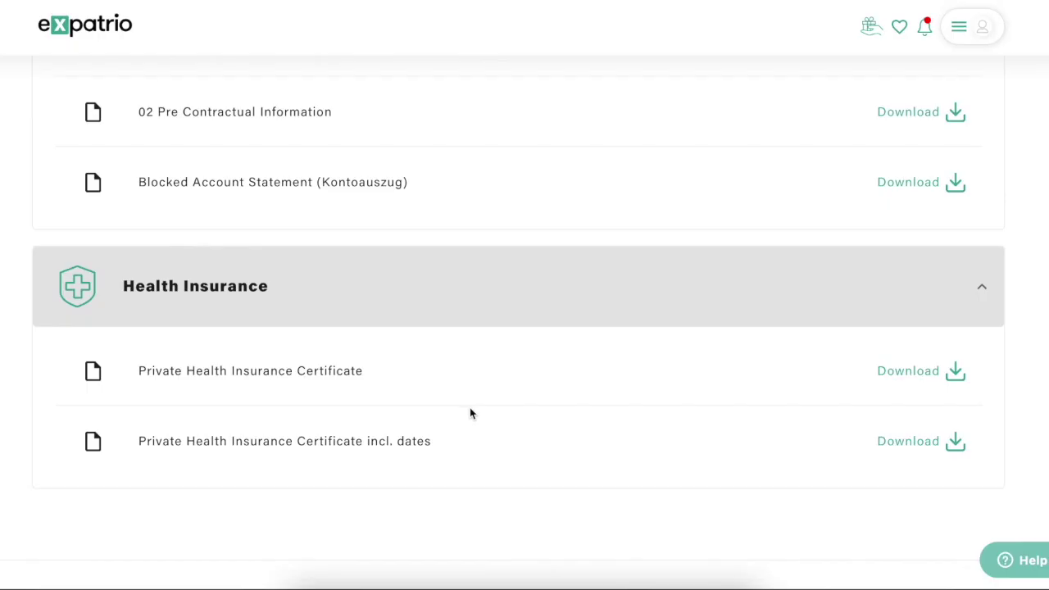
scroll(470, 413, down, 1)
drag(139, 304, 368, 301)
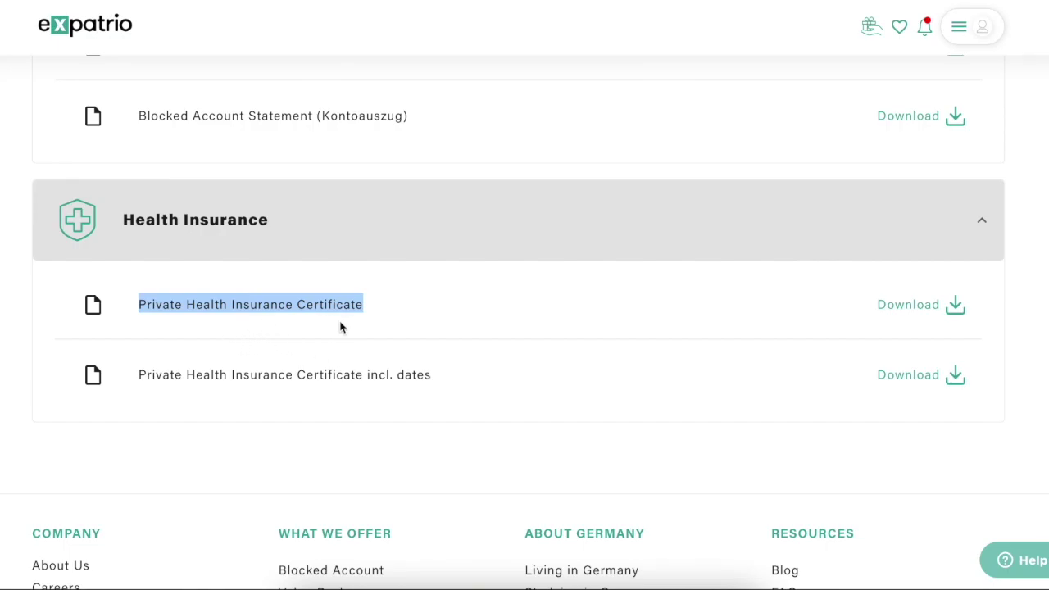
click(344, 321)
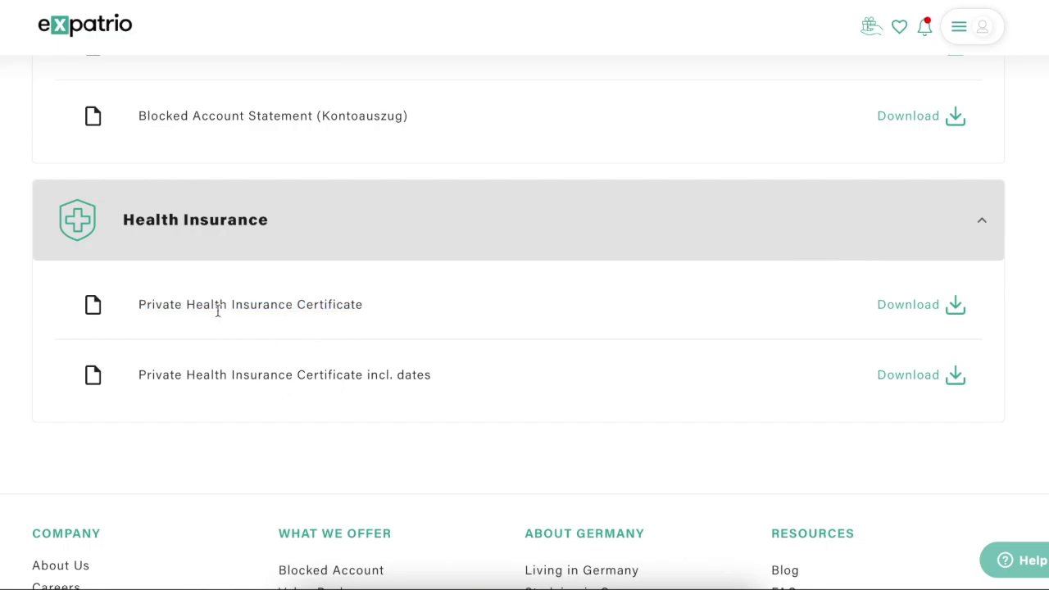
drag(147, 306, 386, 310)
click(387, 310)
scroll(386, 310, down, 1)
drag(136, 339, 440, 336)
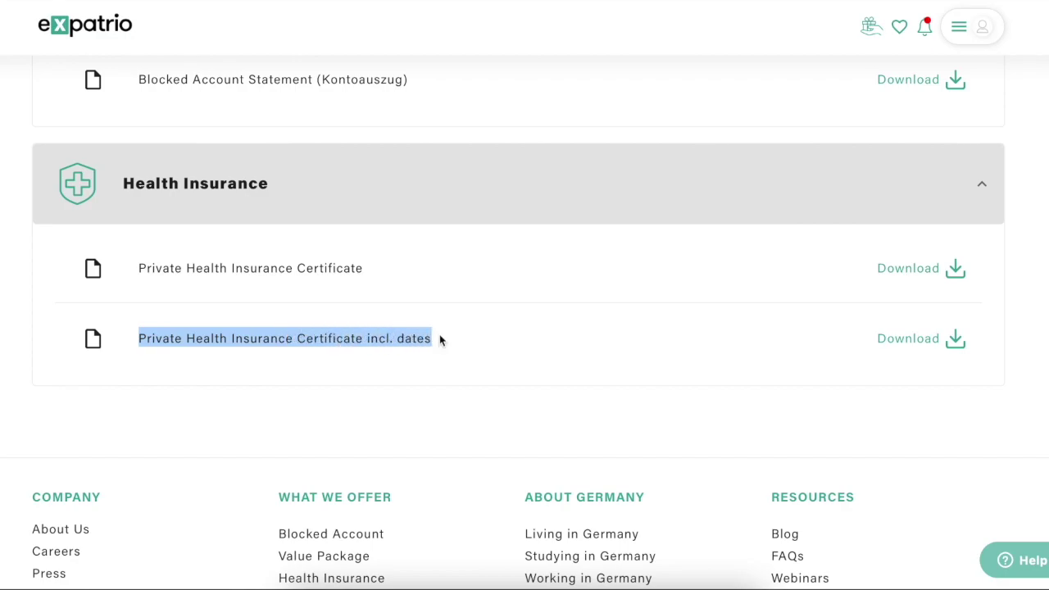
scroll(137, 257, up, 4)
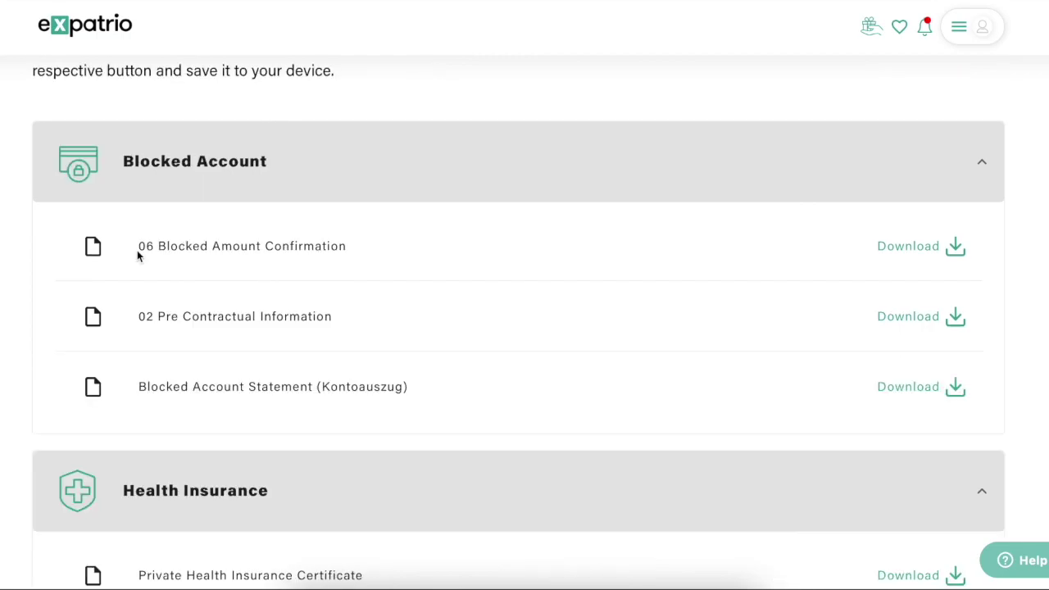
drag(135, 246, 356, 253)
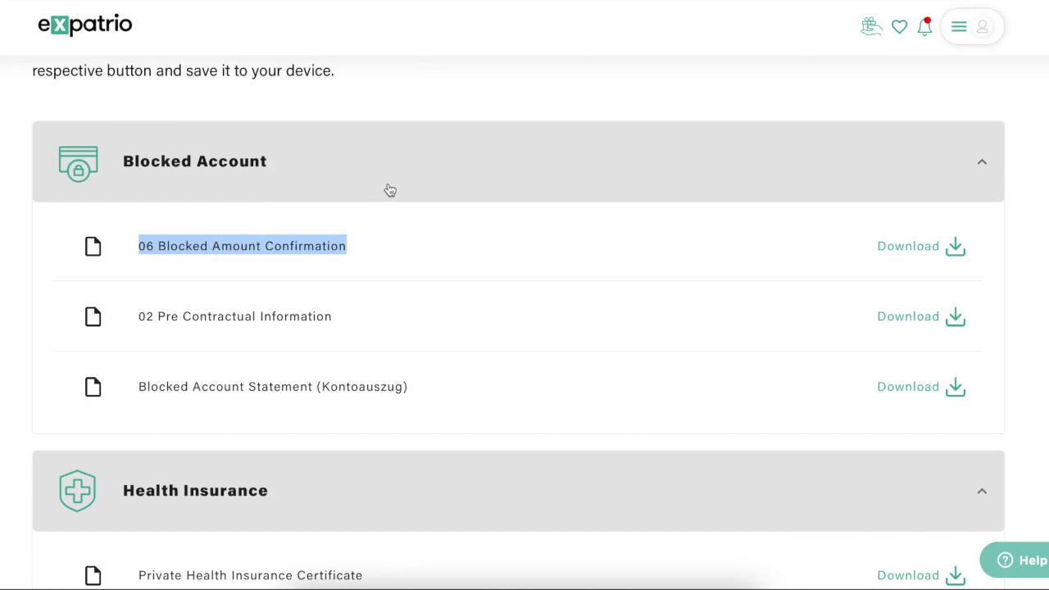
click(393, 251)
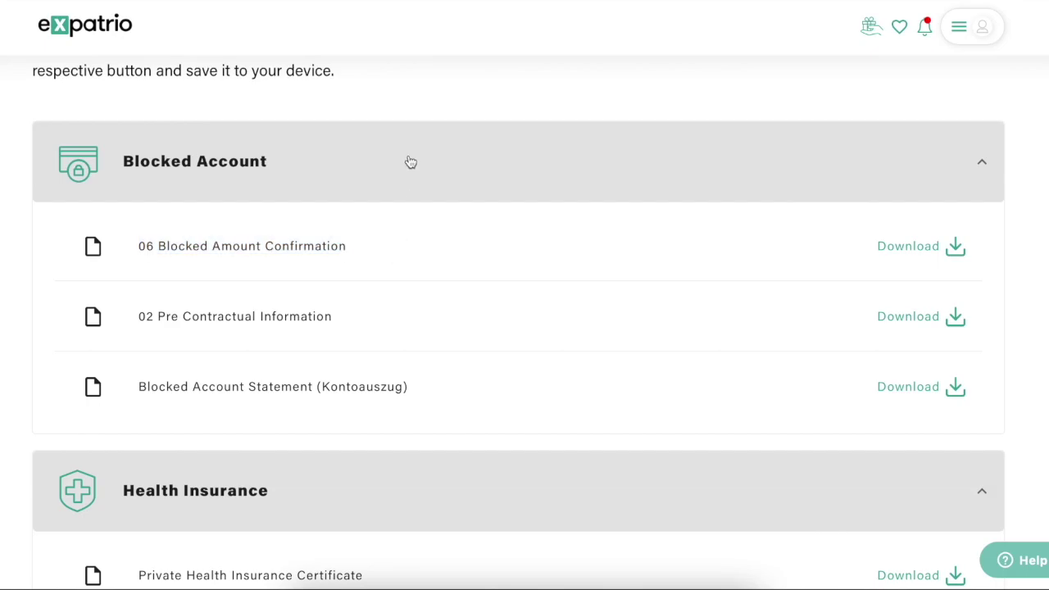
click(139, 316)
drag(139, 316, 358, 318)
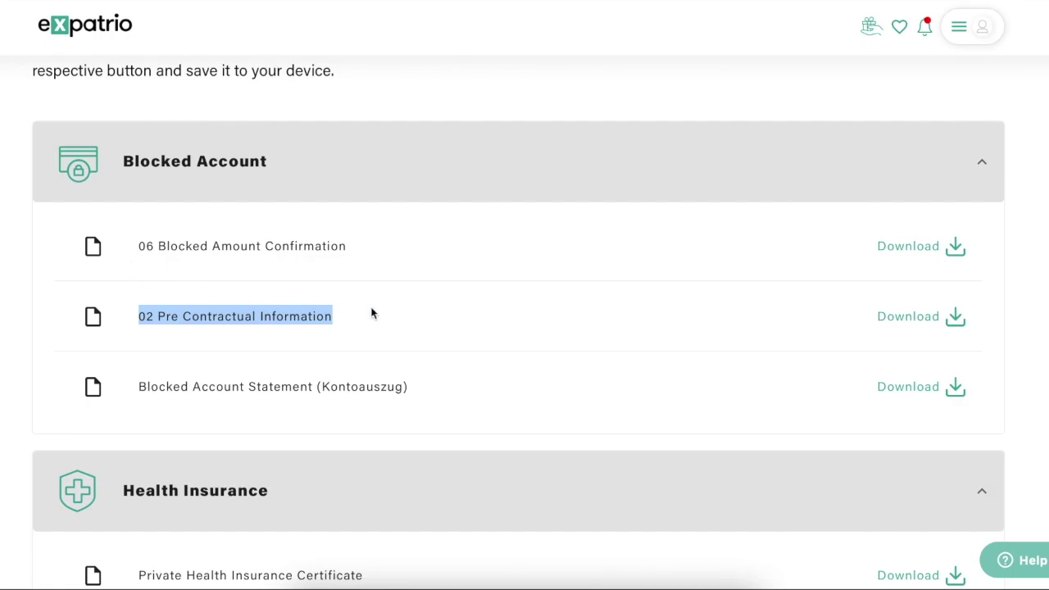
click(659, 334)
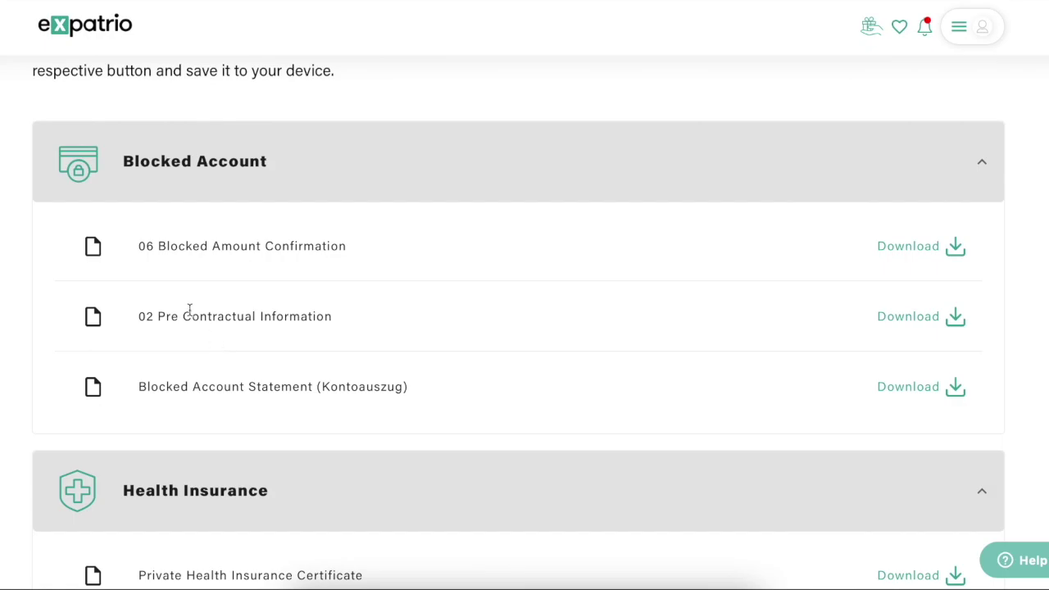
drag(136, 246, 361, 252)
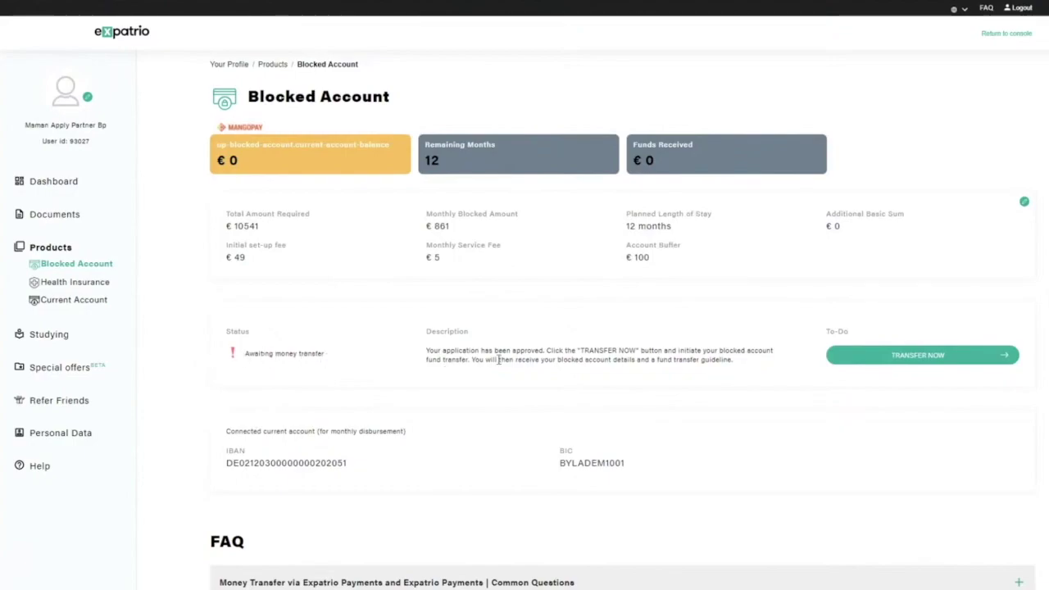
Step: Start the blocked-account transfer with TRANSFER NOW, opening the wizard at the Country step
click(919, 358)
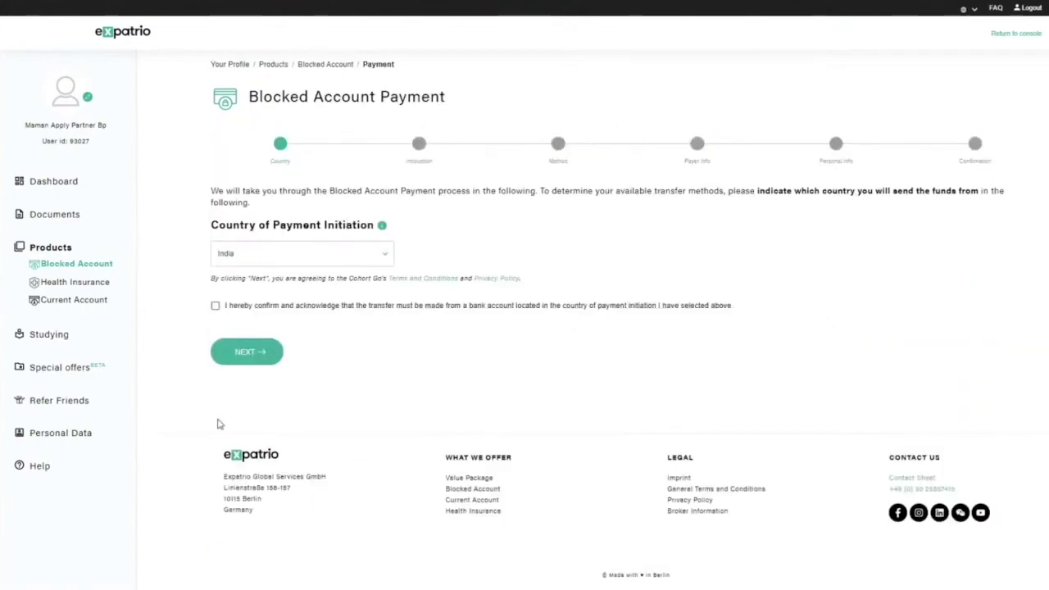
Step: Keep India as the payment country, tick the Indian-bank confirmation, and advance past the Instruction step
click(386, 253)
click(228, 528)
click(536, 307)
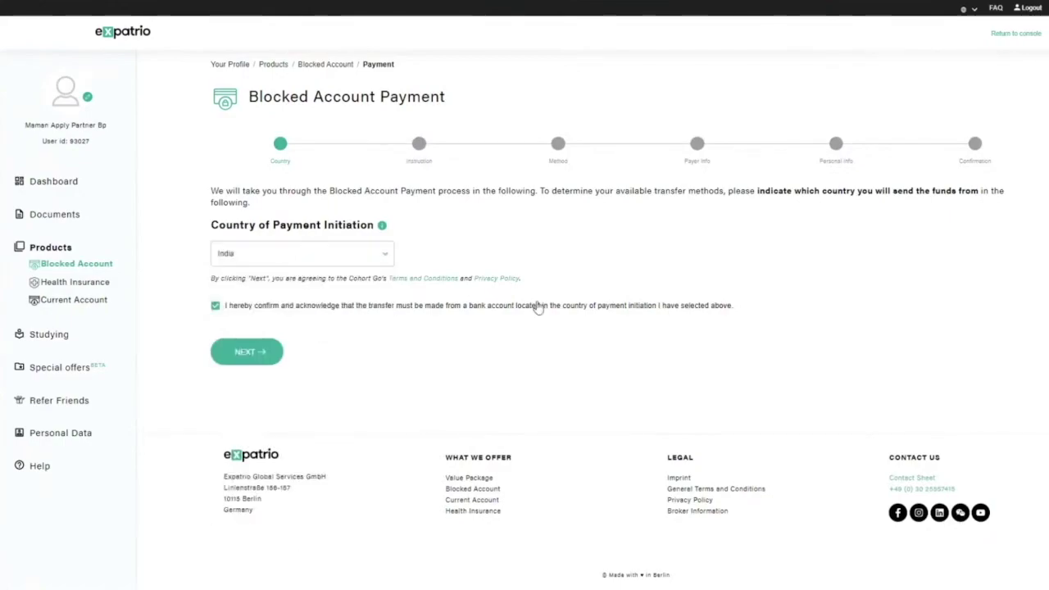
click(260, 352)
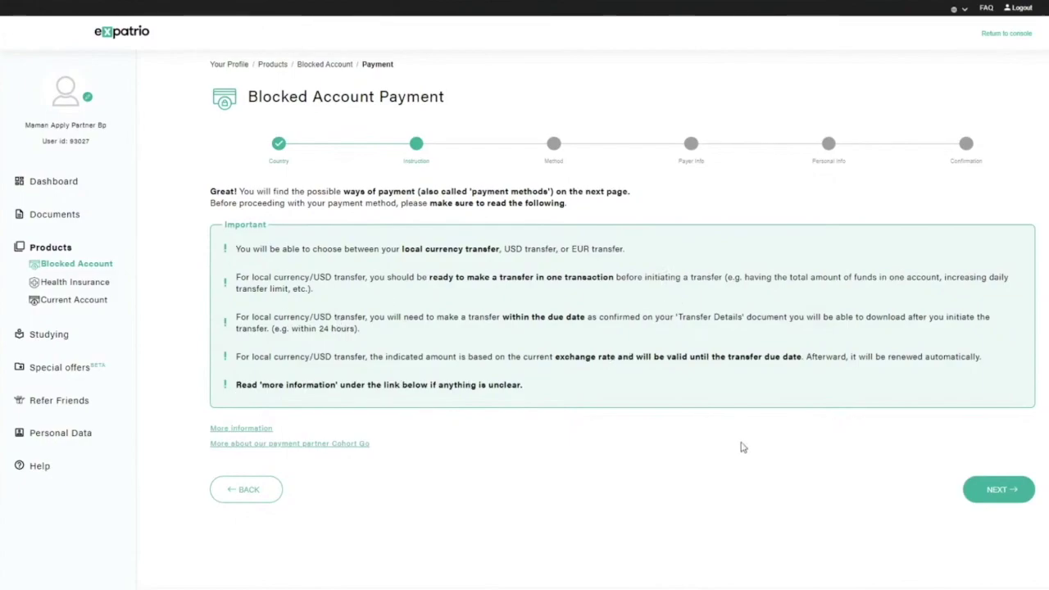
click(1014, 491)
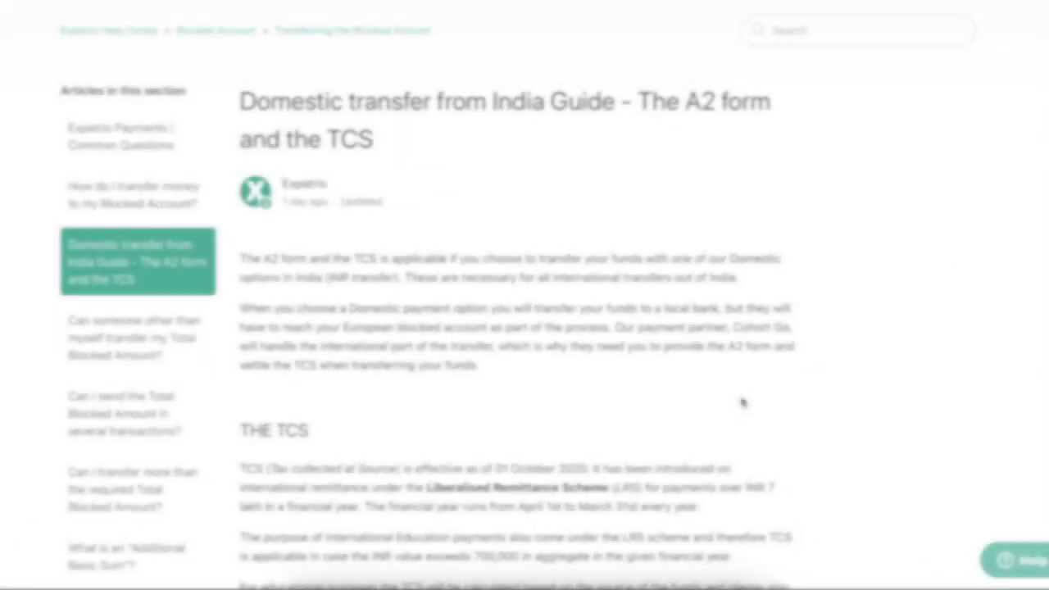
scroll(741, 401, down, 5)
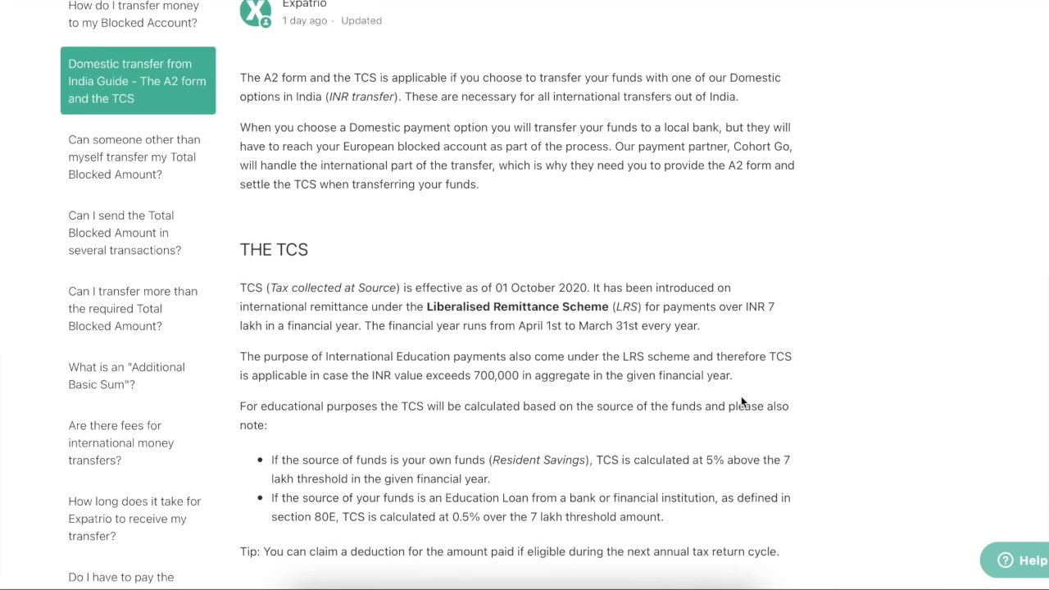
scroll(741, 398, down, 3)
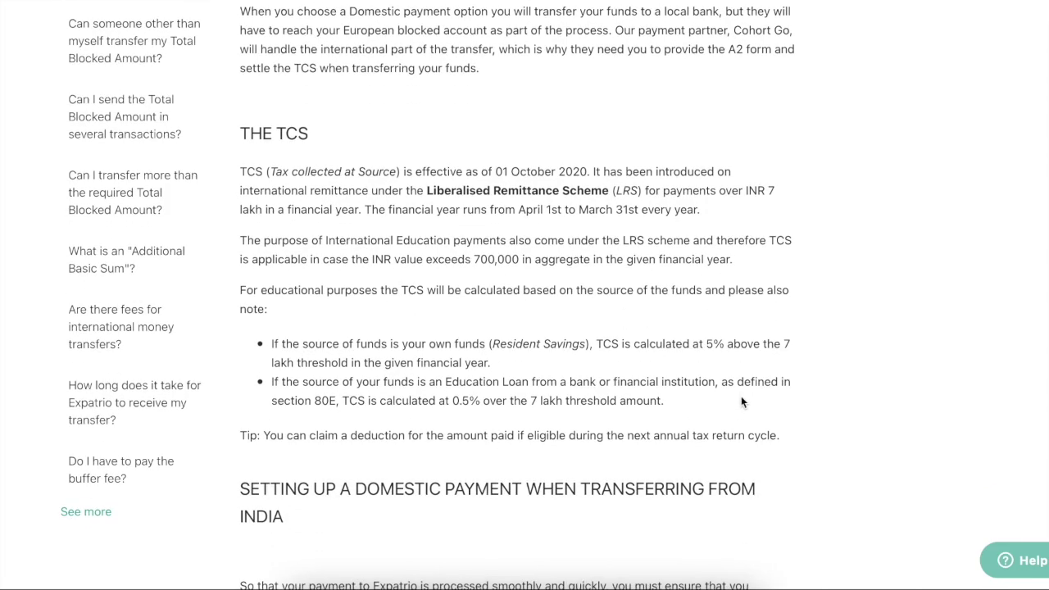
scroll(741, 402, down, 4)
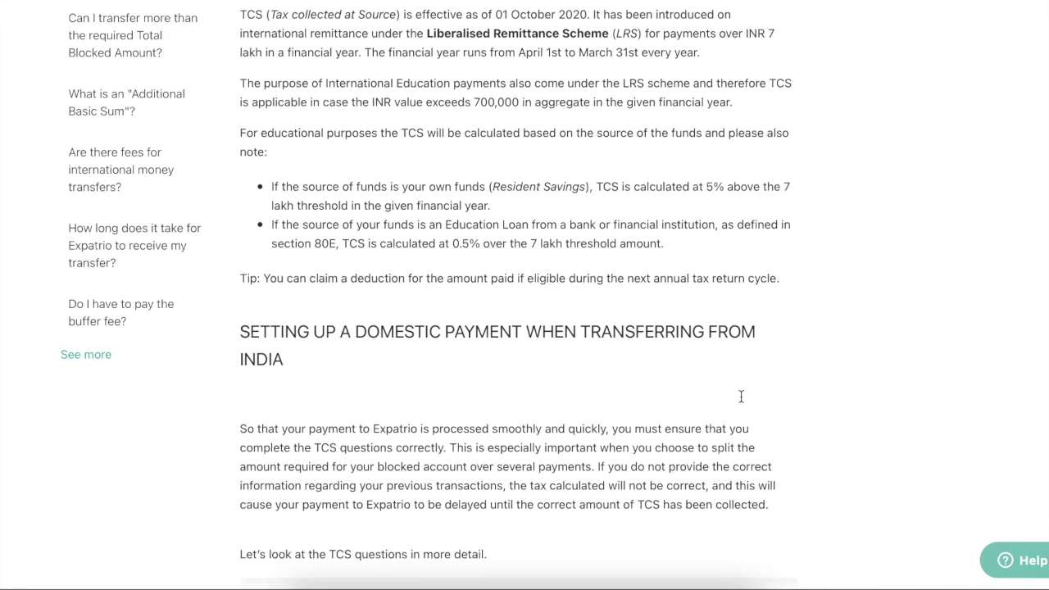
scroll(740, 398, down, 4)
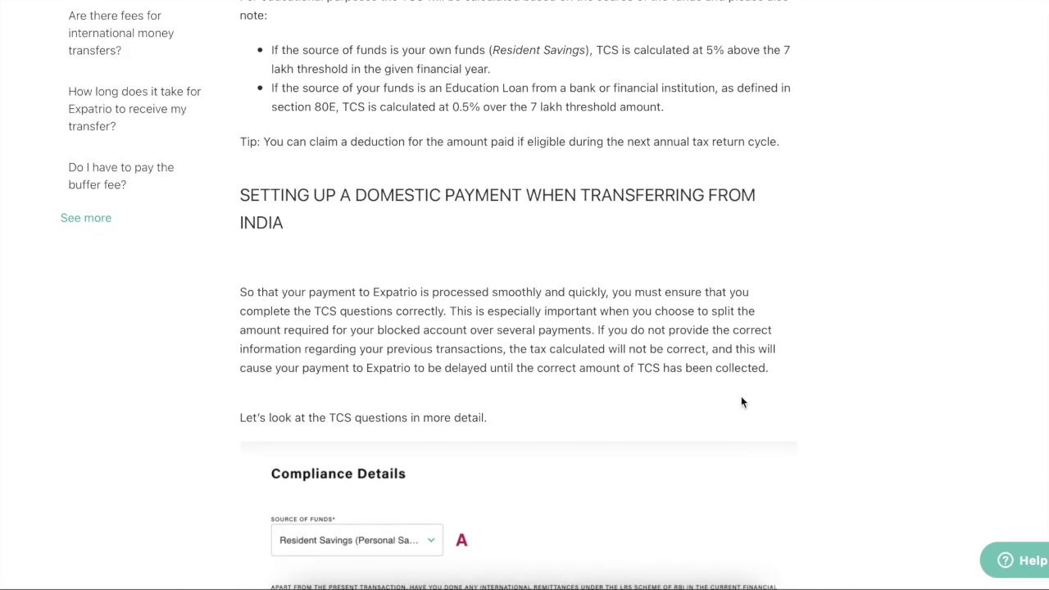
scroll(740, 401, down, 3)
scroll(740, 401, down, 5)
scroll(741, 402, down, 4)
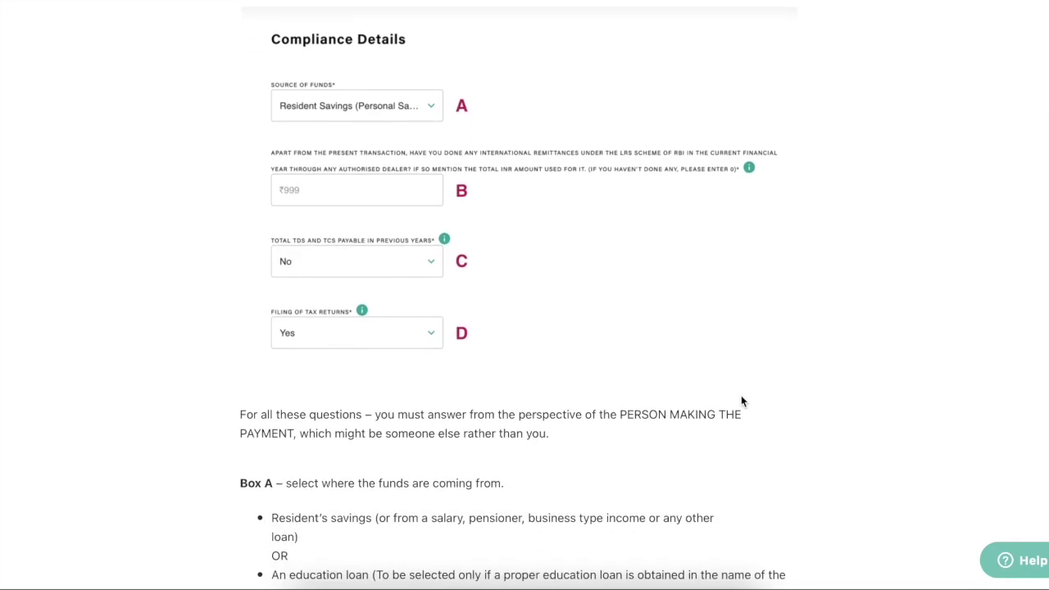
scroll(741, 401, down, 5)
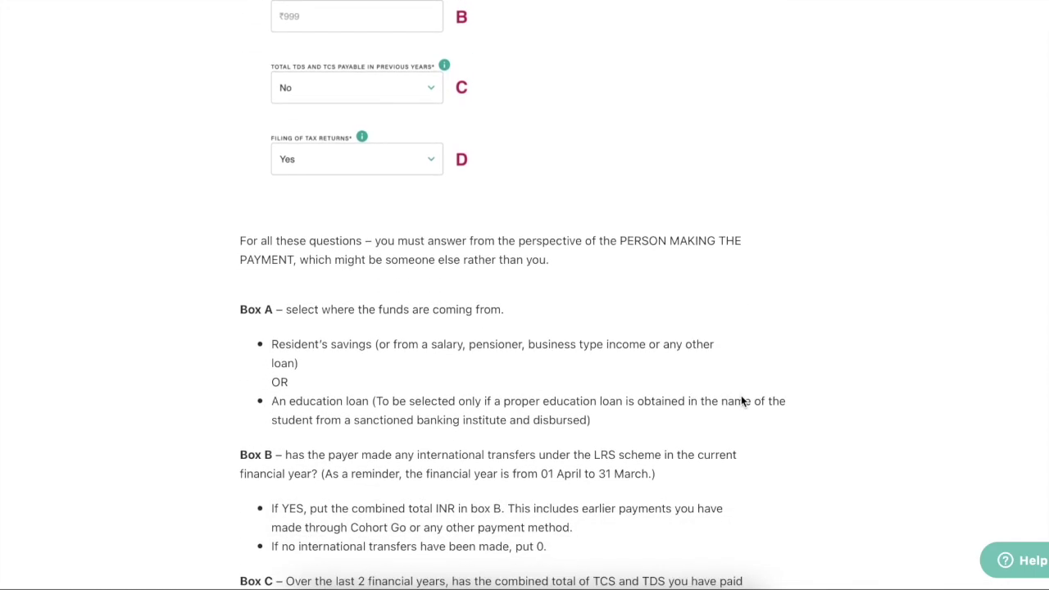
scroll(741, 401, down, 5)
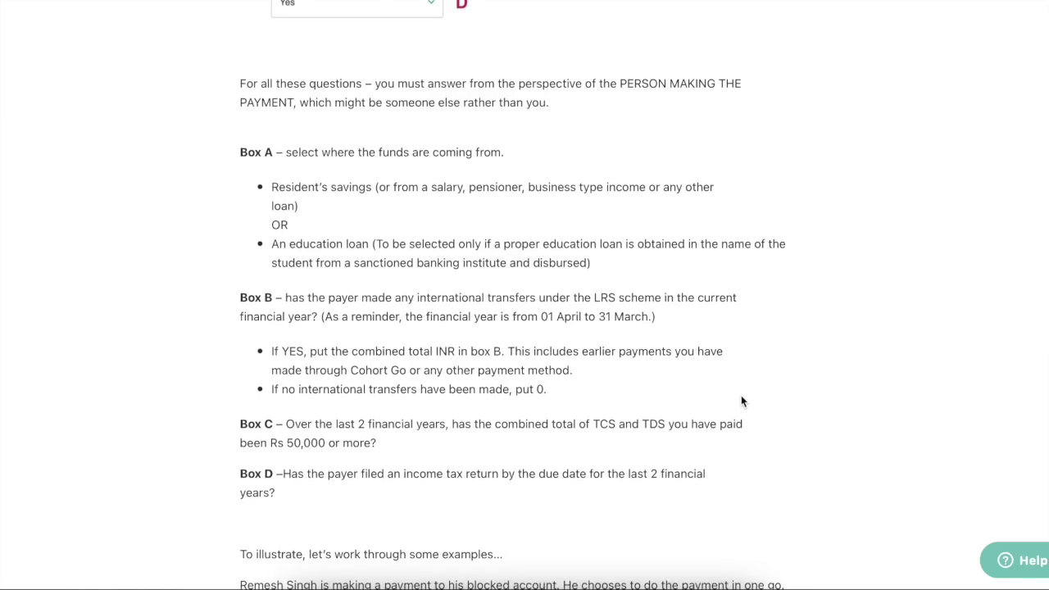
scroll(741, 401, down, 3)
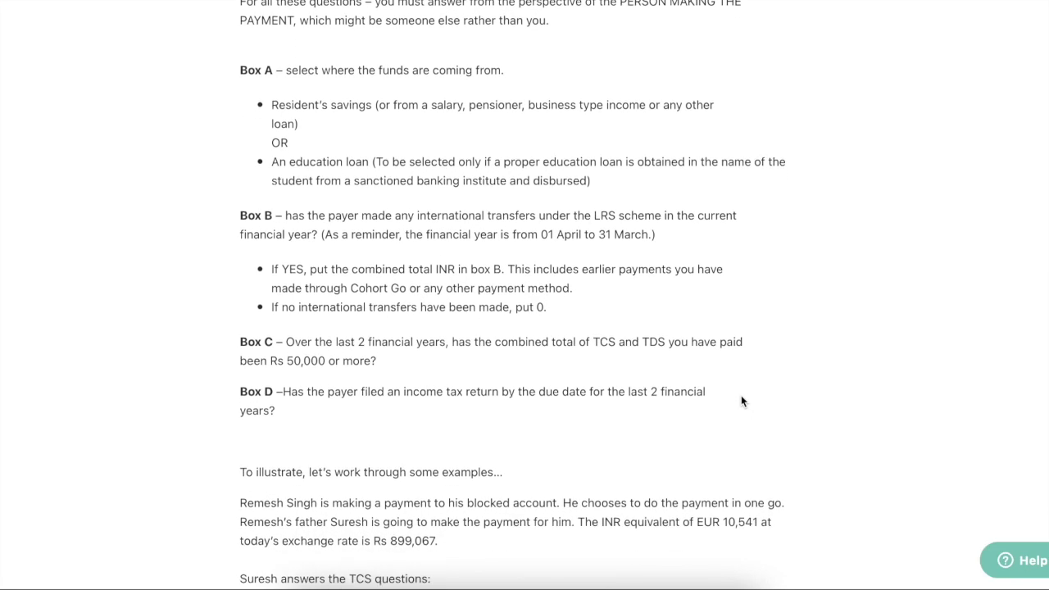
scroll(742, 402, down, 4)
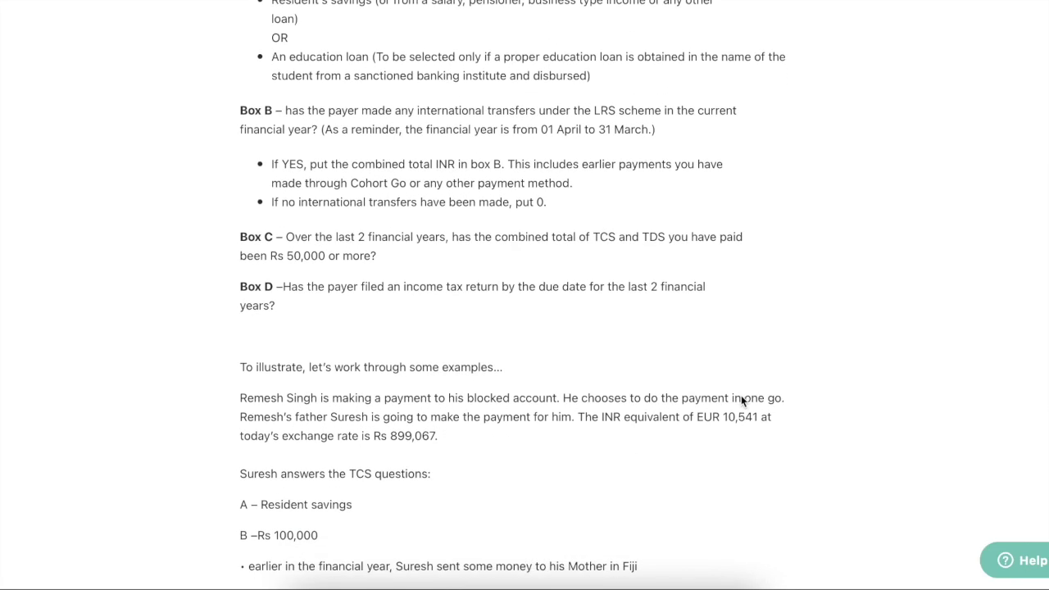
scroll(741, 401, down, 5)
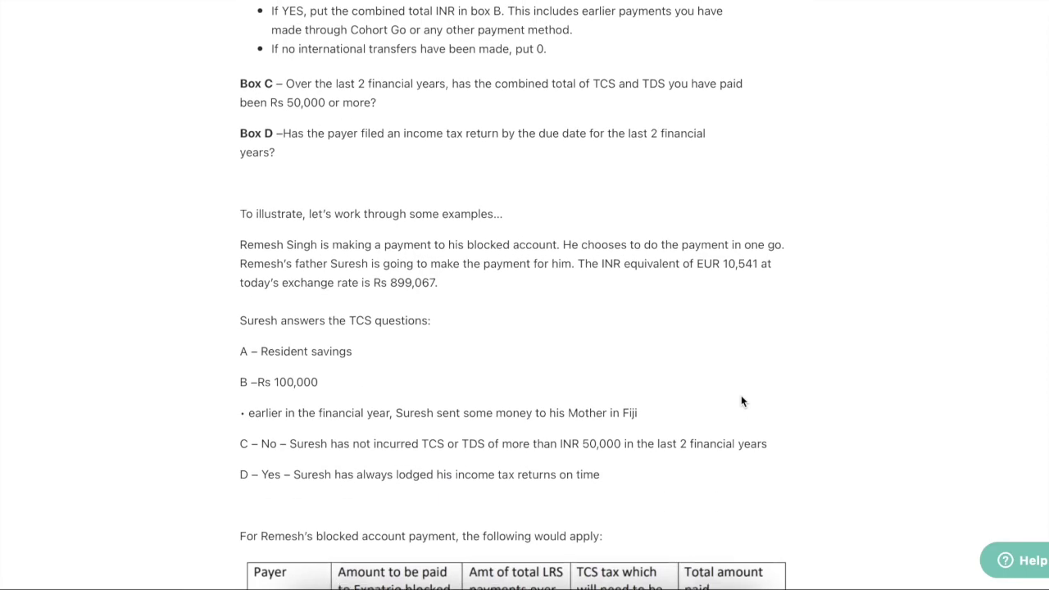
scroll(741, 399, down, 5)
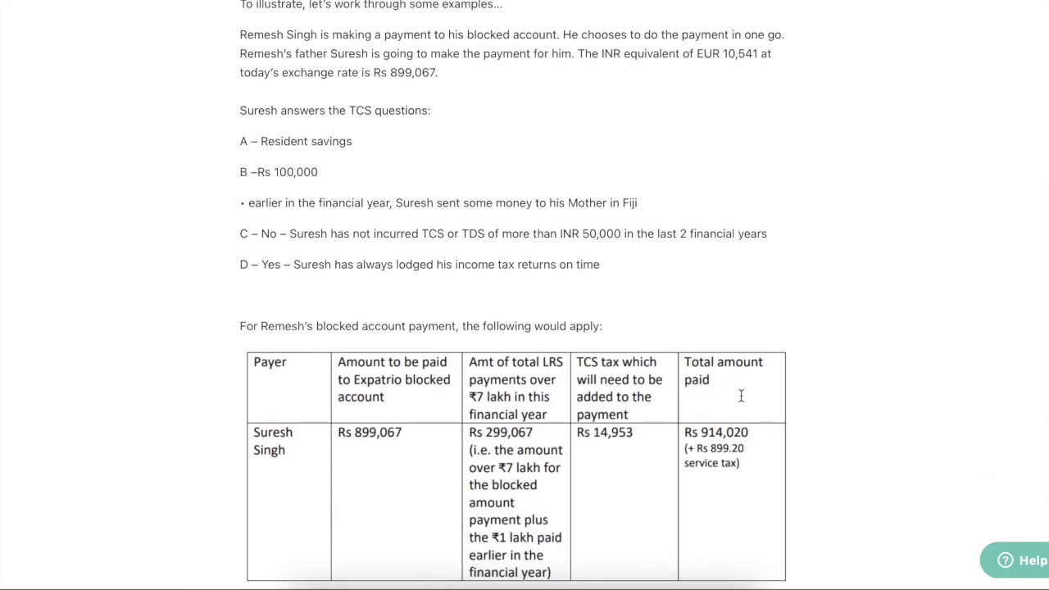
scroll(741, 401, down, 4)
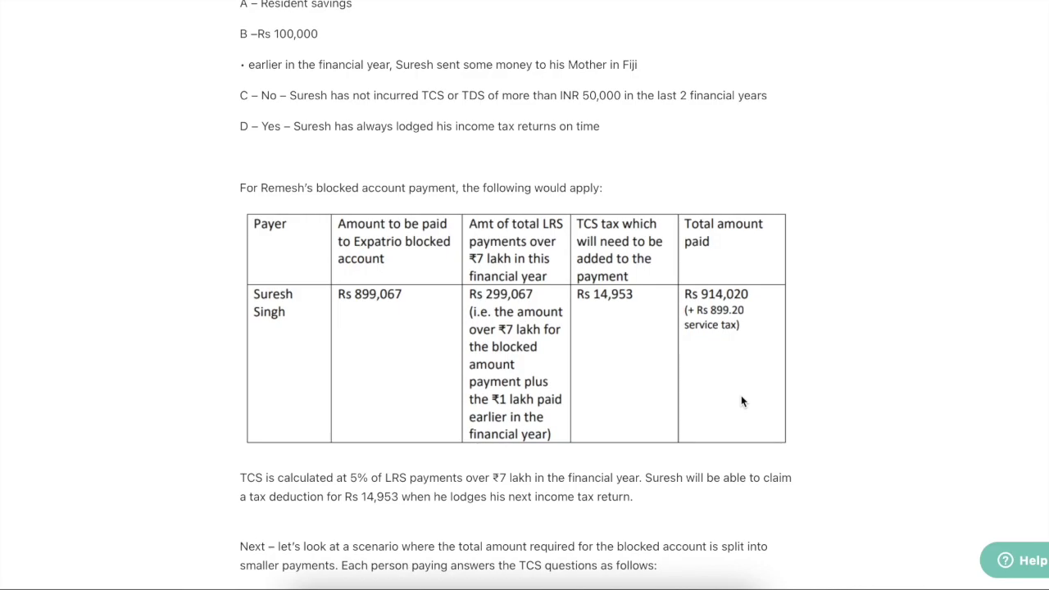
scroll(742, 400, down, 5)
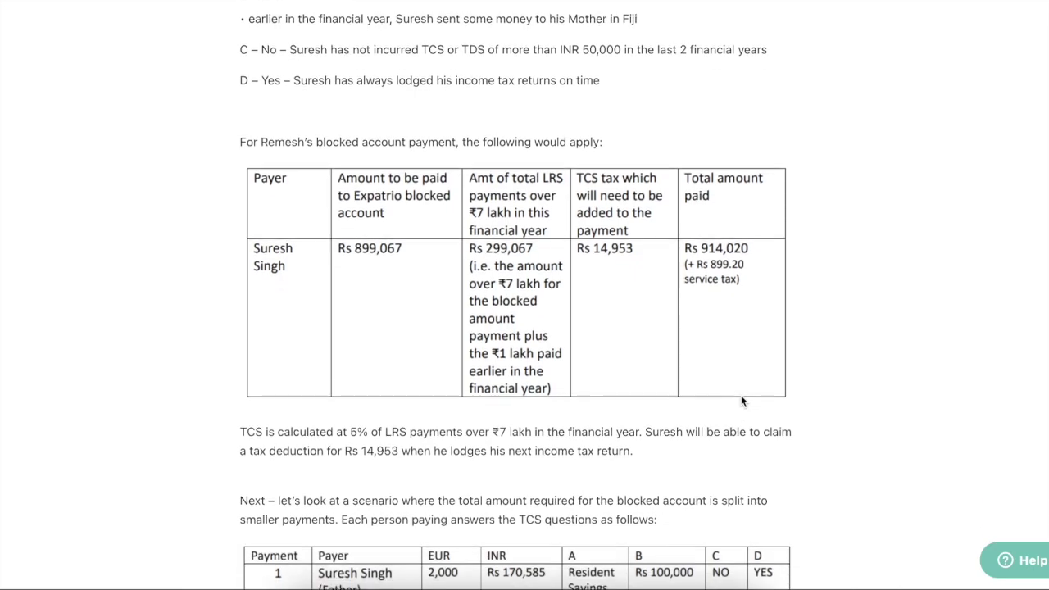
scroll(740, 399, down, 1)
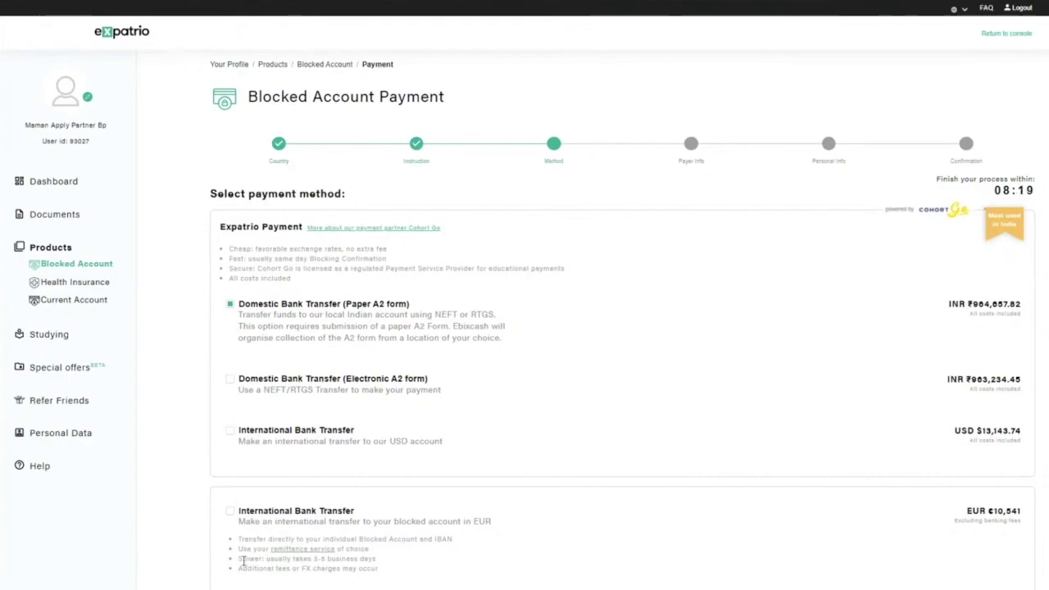
Step: Review the EUR transfer's slower-delivery note, then continue to the Payer Info step
drag(243, 560, 351, 558)
click(399, 557)
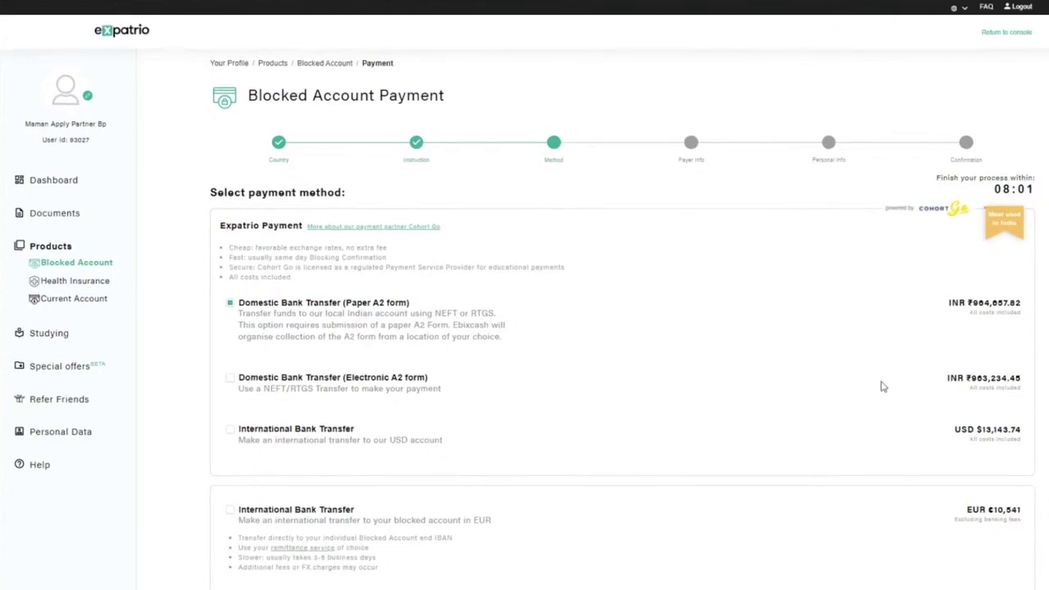
scroll(883, 386, down, 1)
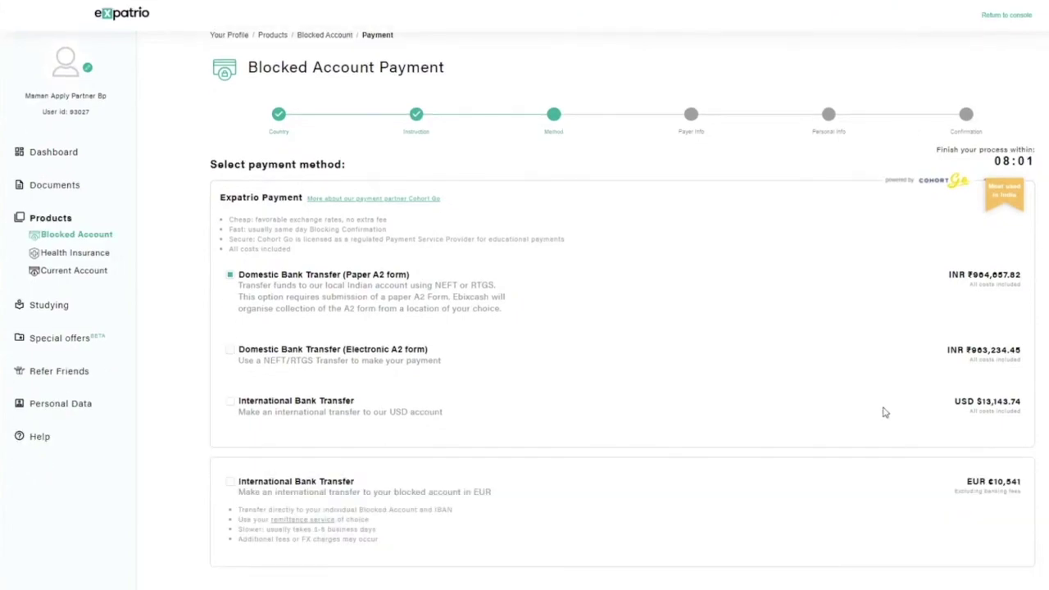
scroll(879, 433, down, 1)
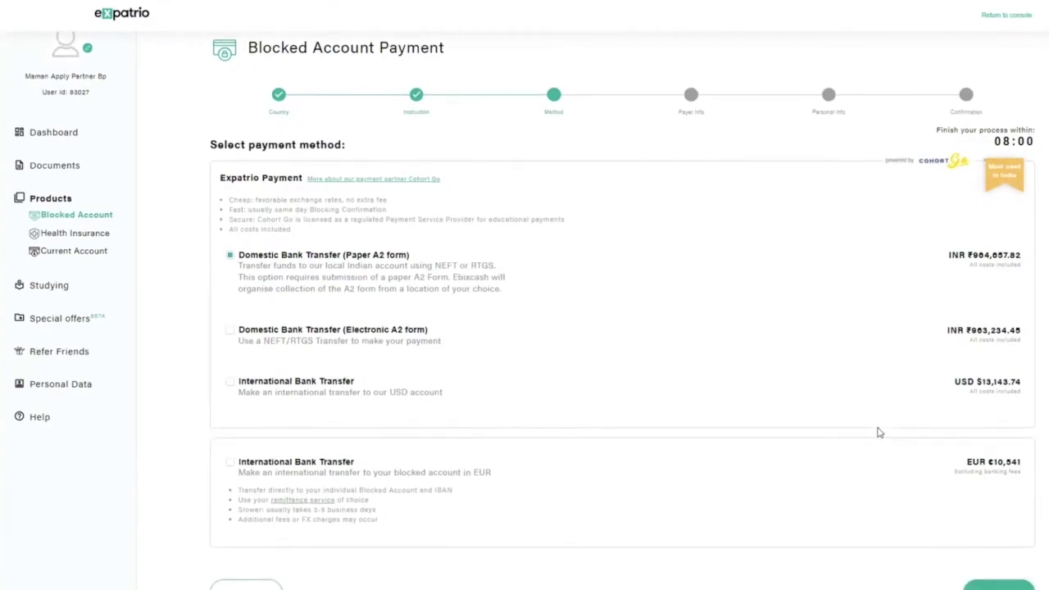
scroll(879, 432, down, 1)
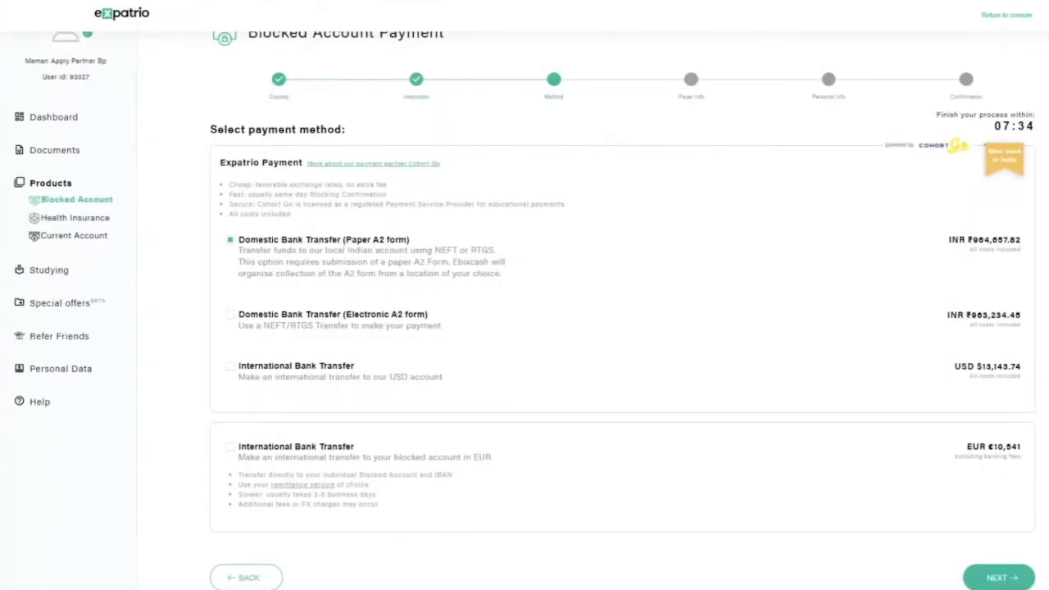
click(1000, 578)
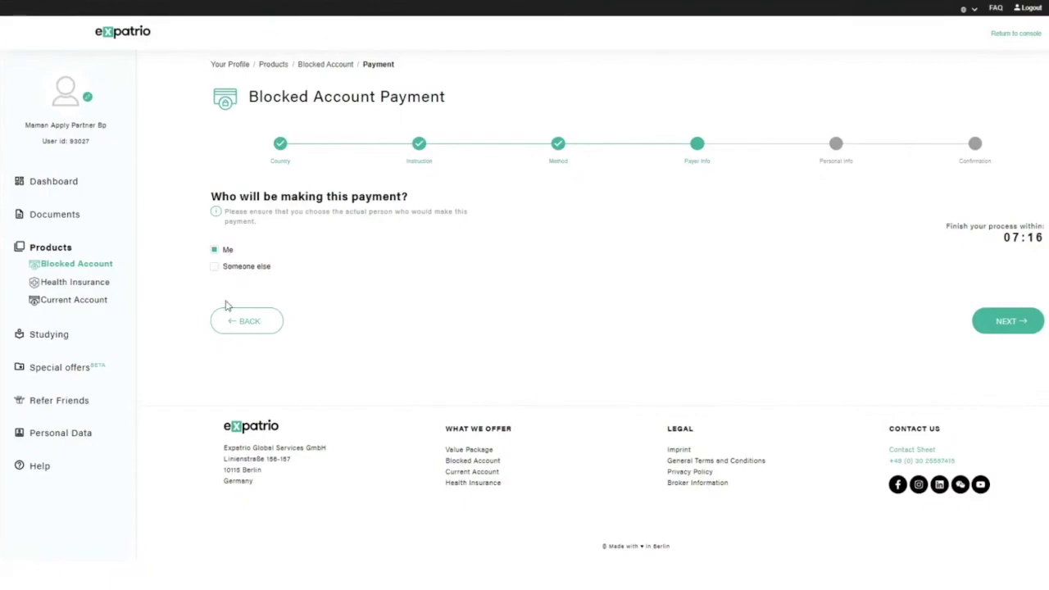
click(224, 271)
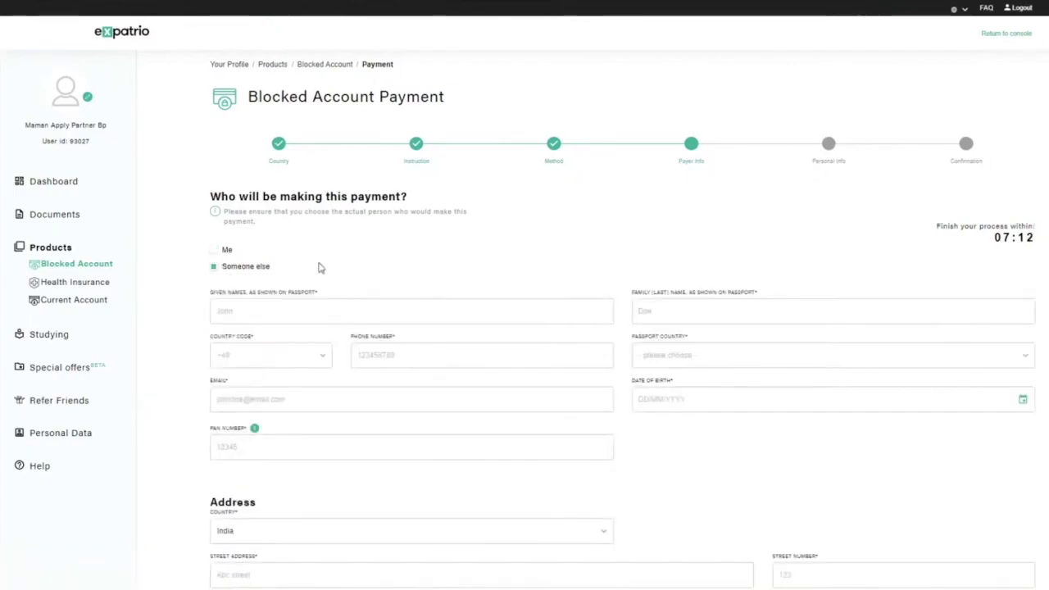
scroll(322, 274, down, 1)
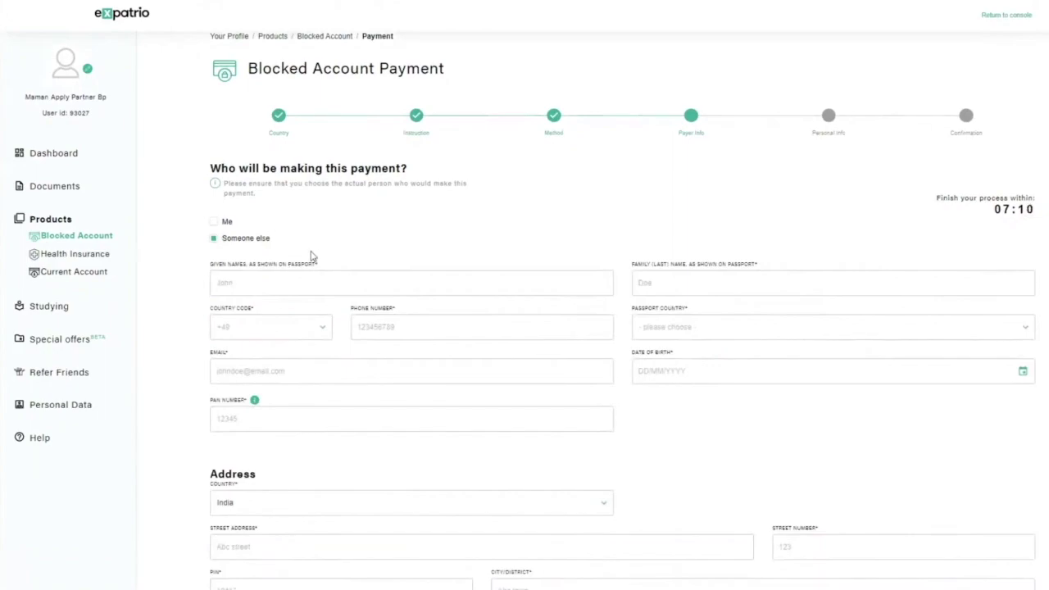
scroll(312, 246, down, 1)
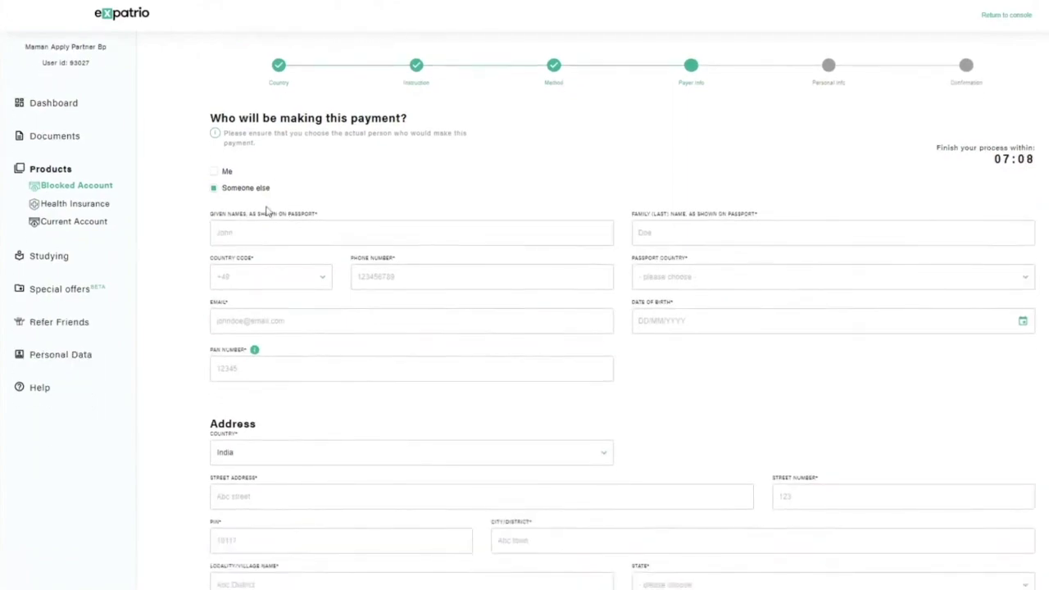
drag(728, 251, 735, 214)
scroll(728, 230, down, 2)
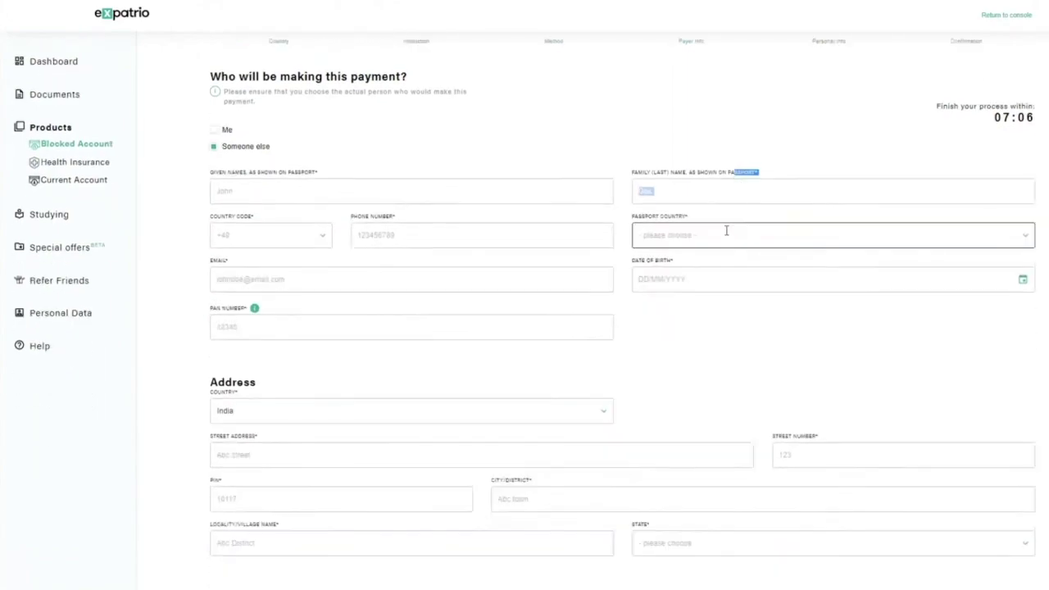
scroll(573, 278, down, 1)
scroll(241, 159, up, 1)
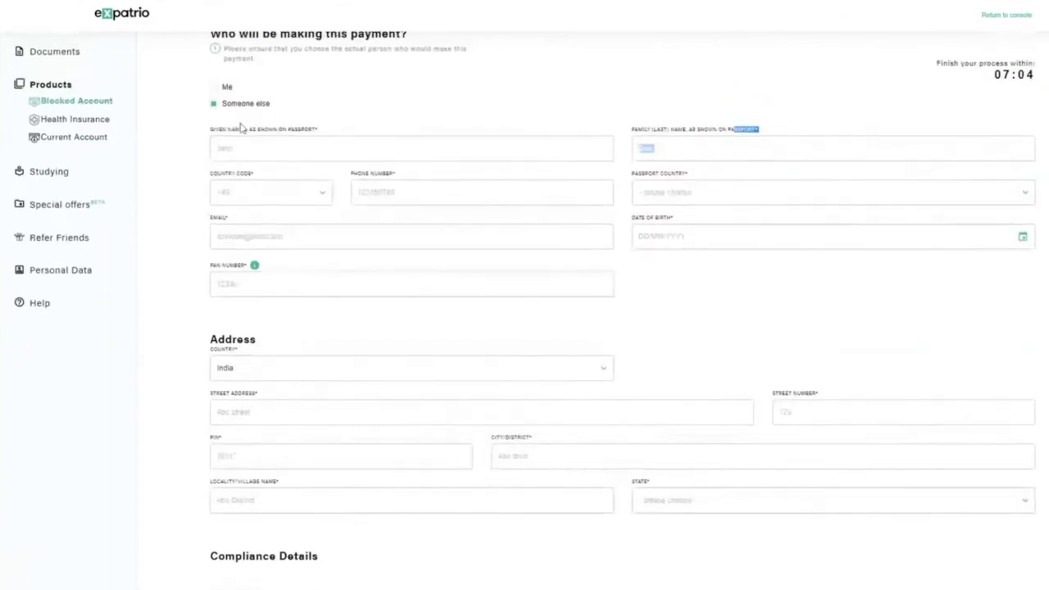
scroll(279, 459, down, 2)
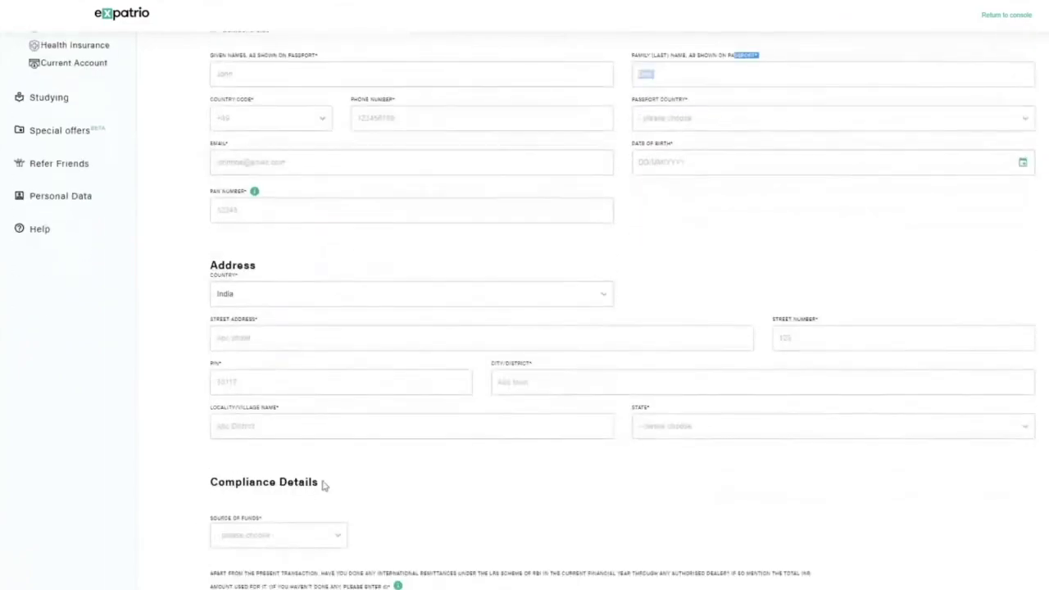
scroll(336, 479, down, 2)
scroll(337, 491, down, 4)
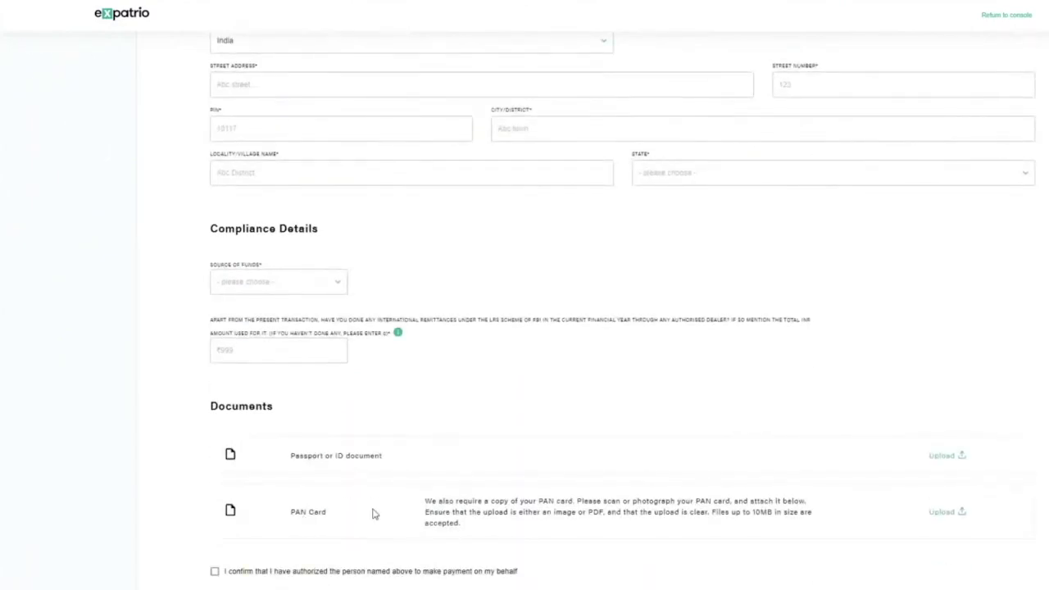
scroll(459, 518, down, 1)
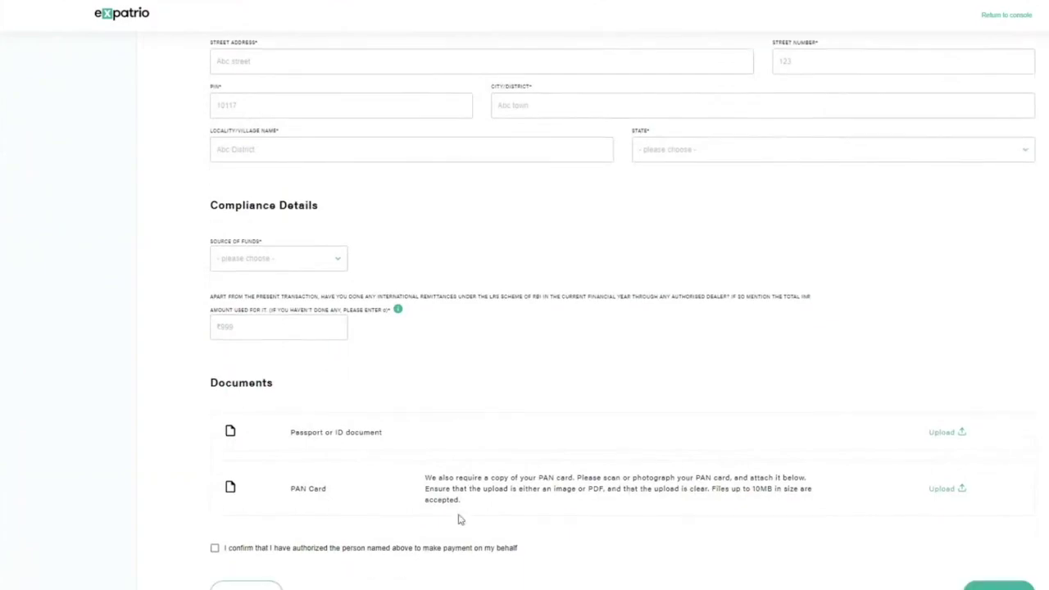
scroll(333, 513, up, 12)
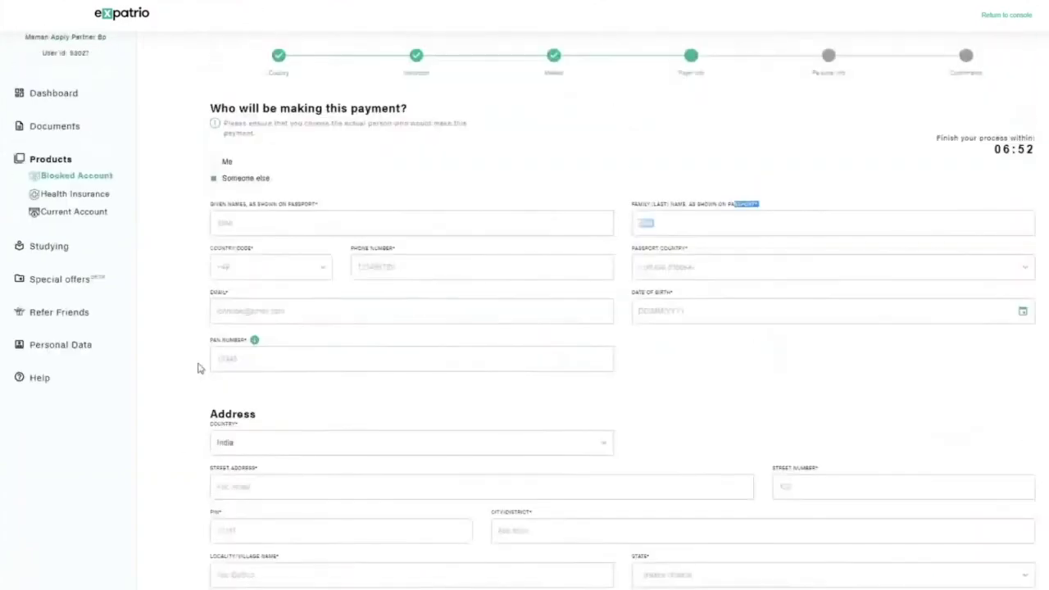
click(214, 167)
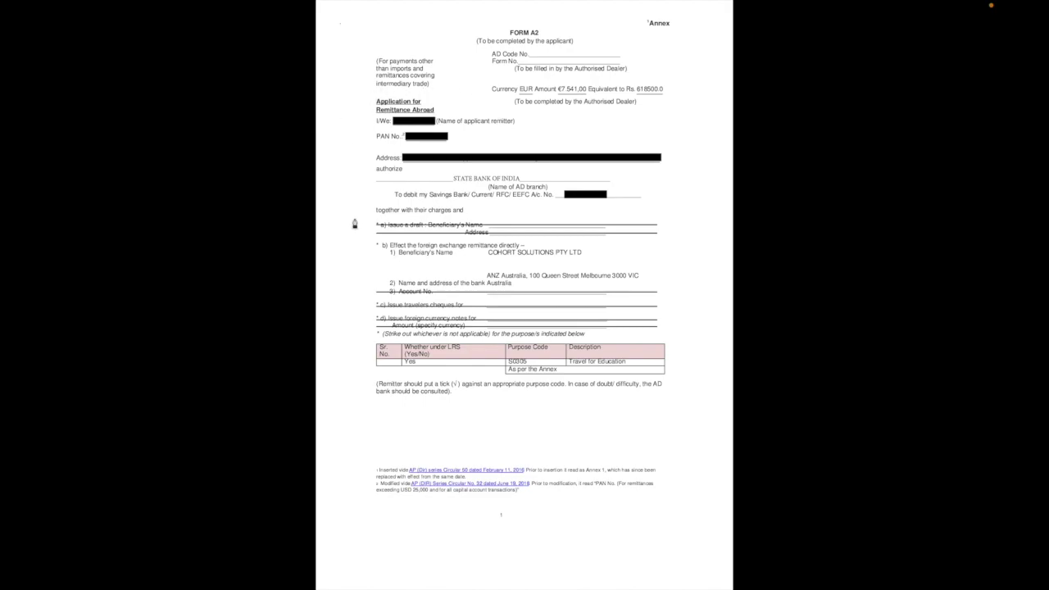
Step: Circle the applicant/PAN lines, €7,541.00, address and Rs. 618500.0 in red; underline STATE BANK OF INDIA
mouse_move(400, 99)
mouse_down()
mouse_move(381, 123)
mouse_move(410, 136)
mouse_move(438, 97)
mouse_up()
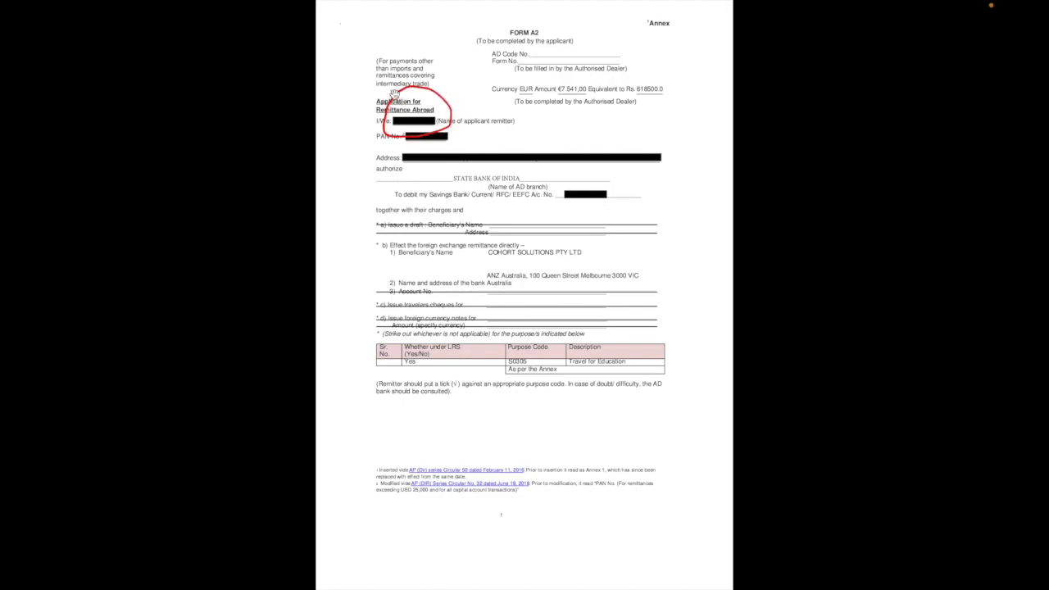
mouse_move(570, 79)
mouse_down()
mouse_move(554, 97)
mouse_move(591, 97)
mouse_move(572, 80)
mouse_up()
mouse_move(548, 170)
mouse_down()
mouse_move(680, 159)
mouse_move(549, 170)
mouse_up()
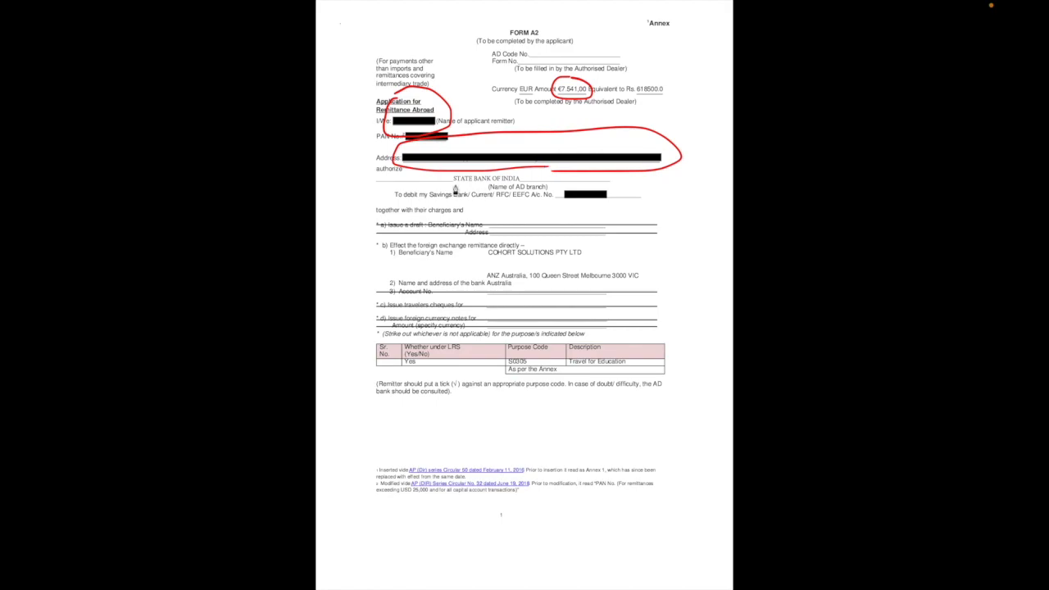
drag(453, 184, 610, 202)
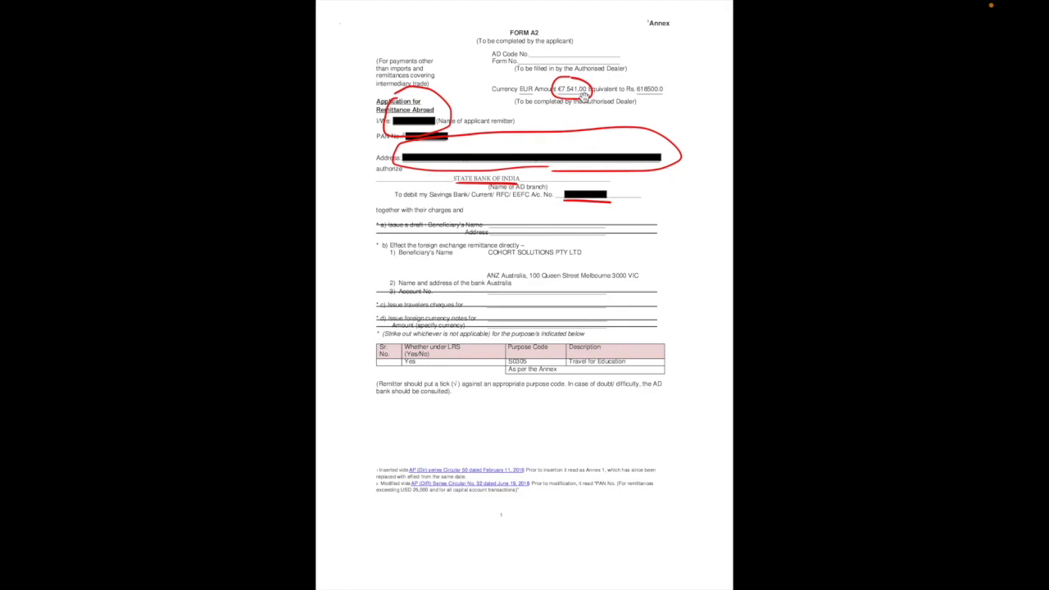
mouse_move(645, 74)
mouse_down()
mouse_move(660, 100)
mouse_move(643, 72)
mouse_up()
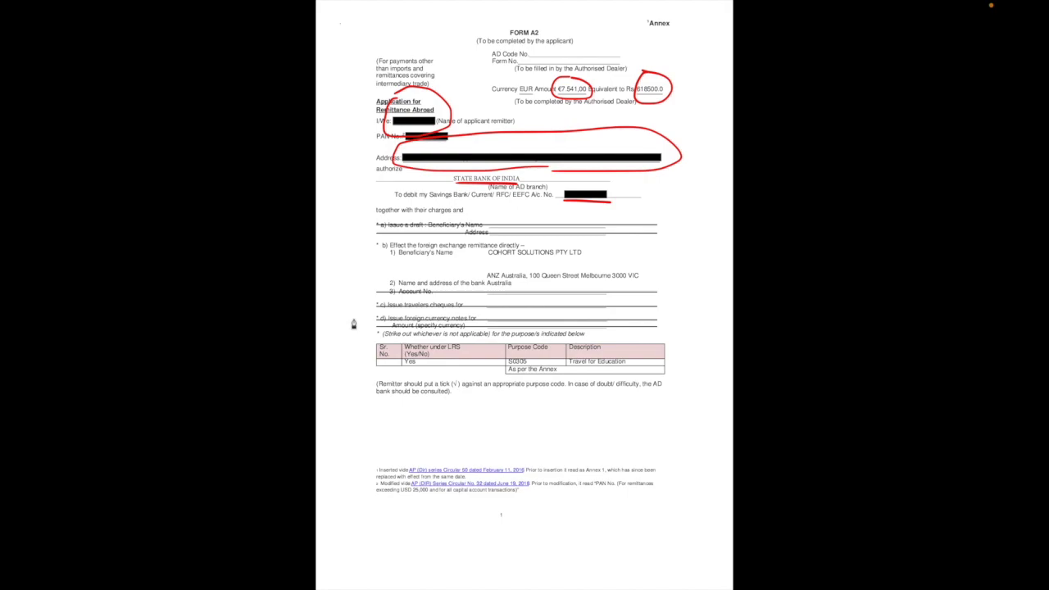
Step: On page 2, circle the Declaration name line and the applicant's signature box in red
scroll(479, 422, down, 10)
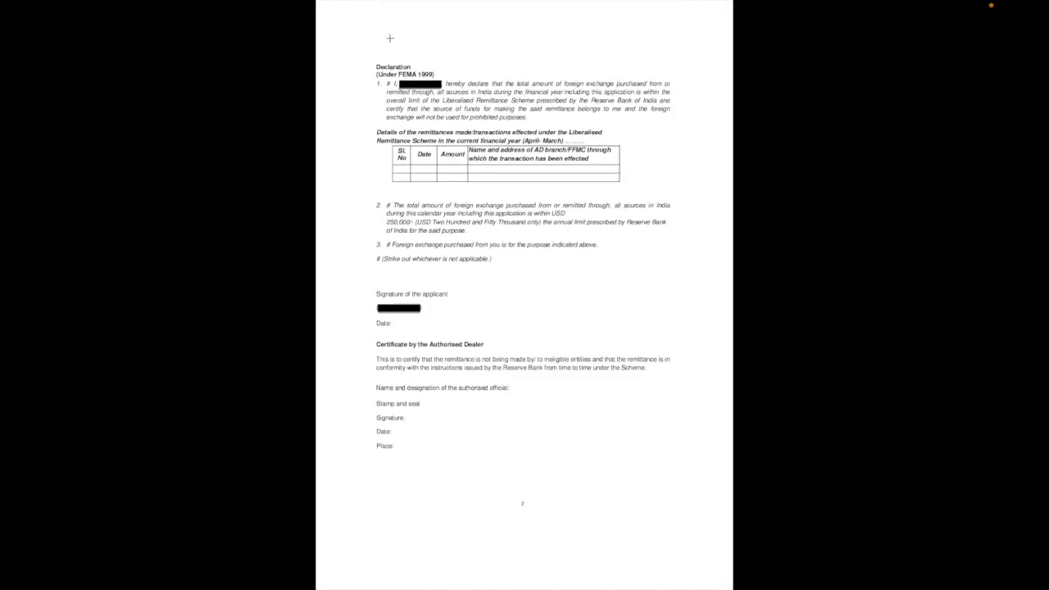
mouse_move(410, 73)
mouse_down()
mouse_move(383, 81)
mouse_move(438, 115)
mouse_move(404, 65)
mouse_up()
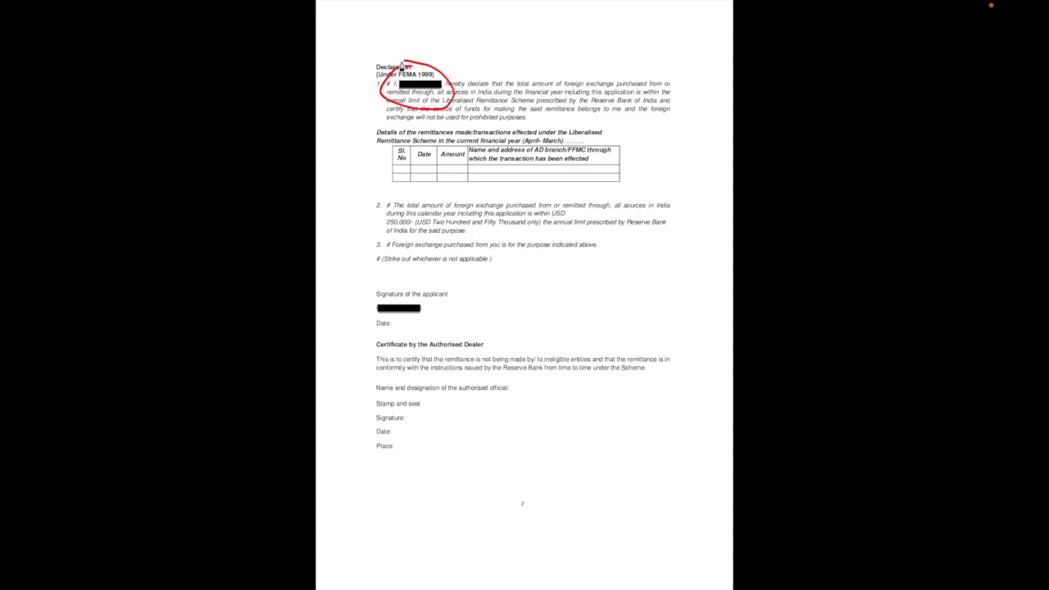
mouse_move(369, 283)
mouse_down()
mouse_move(420, 326)
mouse_move(361, 280)
mouse_move(437, 279)
mouse_up()
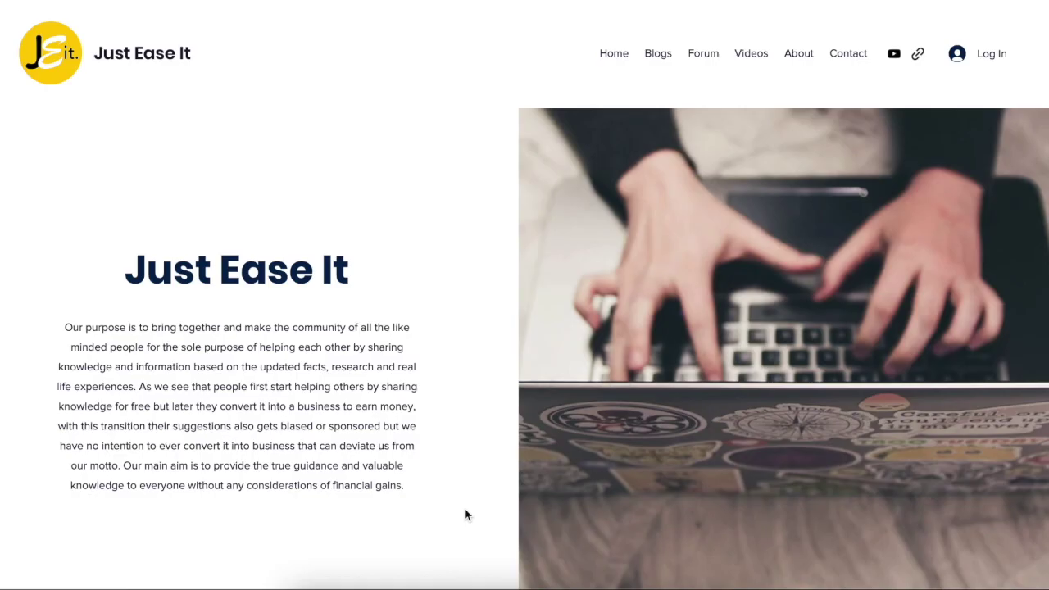
Step: Scroll past the blogs and contact form down to the Students Help Forum – Germany questions
scroll(464, 514, down, 5)
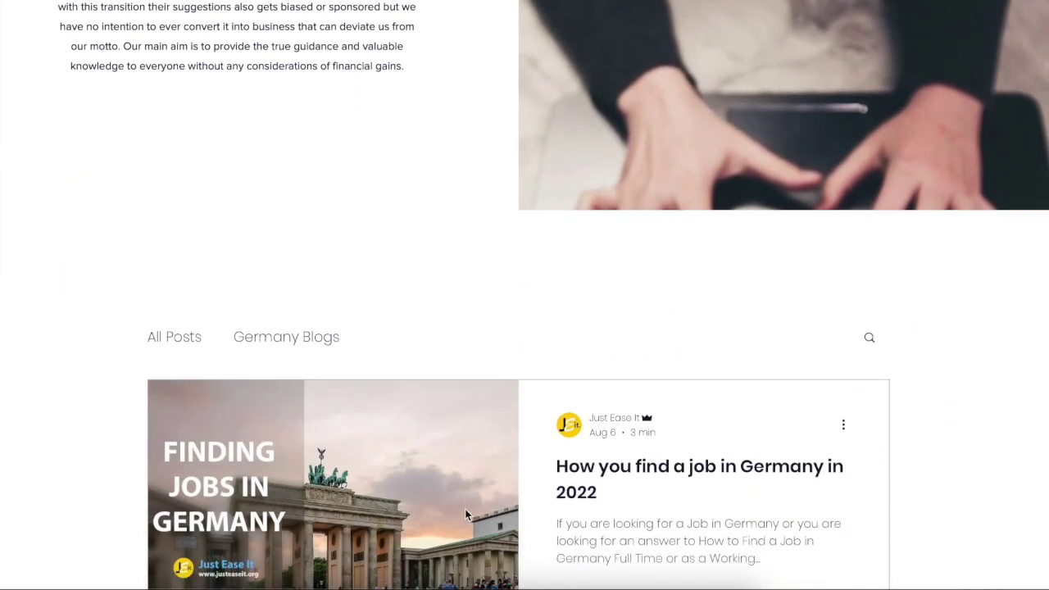
scroll(464, 514, down, 5)
scroll(465, 514, down, 6)
scroll(465, 514, down, 7)
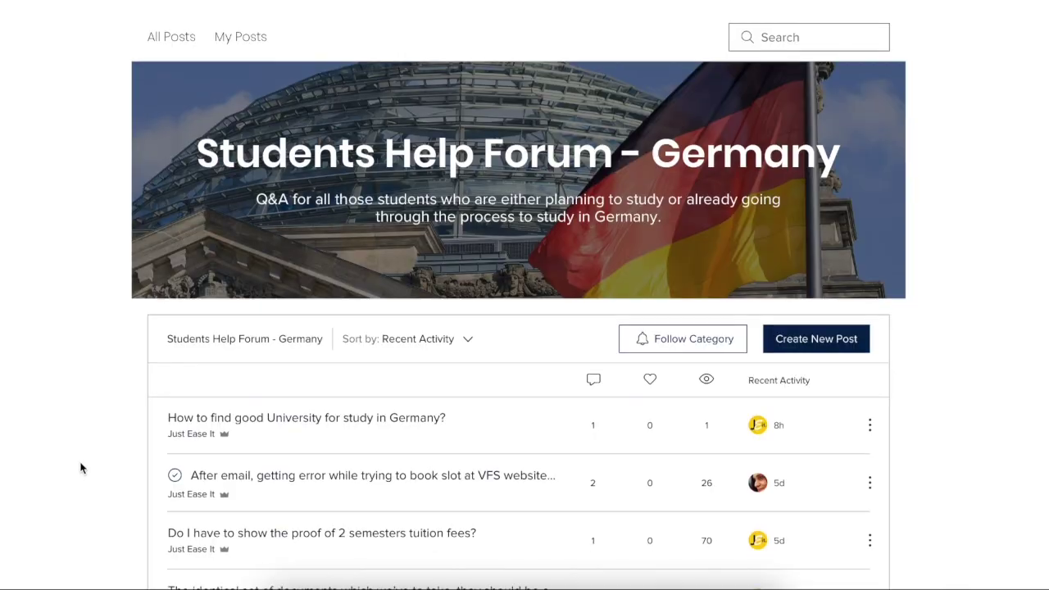
scroll(80, 466, down, 3)
scroll(79, 466, down, 1)
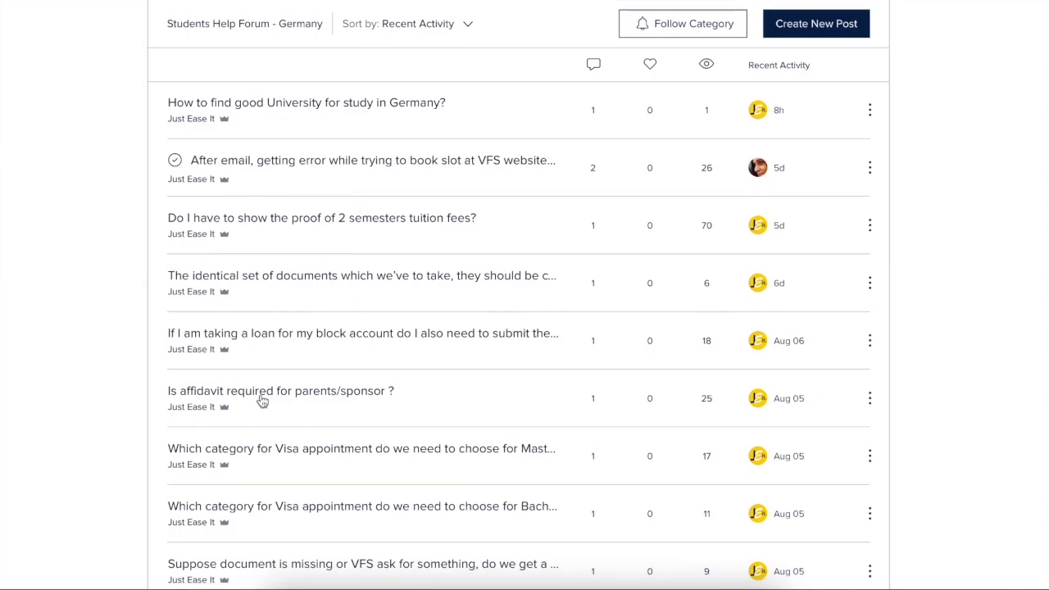
scroll(56, 382, down, 3)
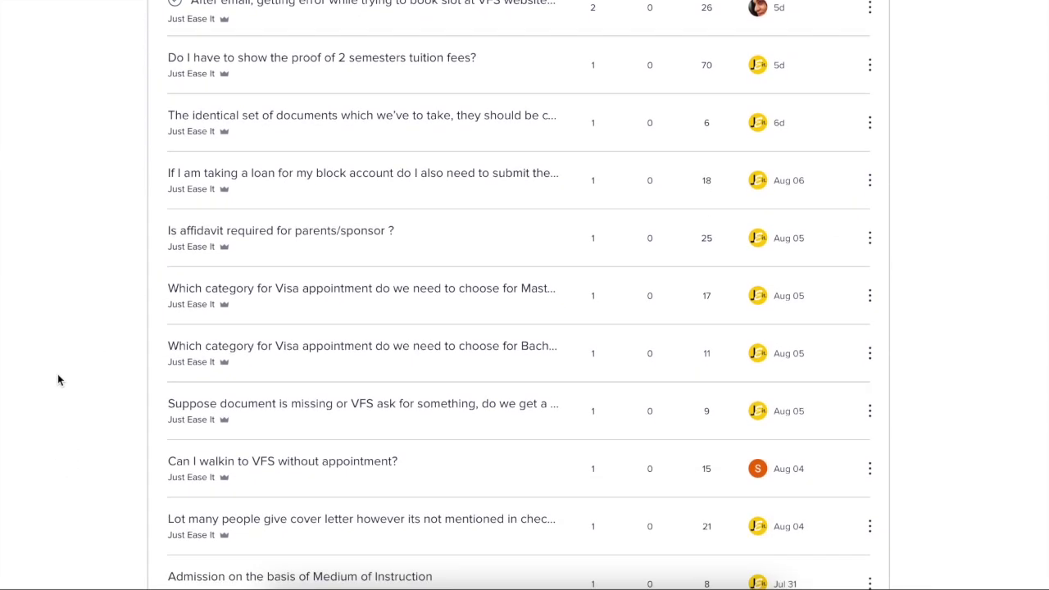
scroll(57, 379, down, 3)
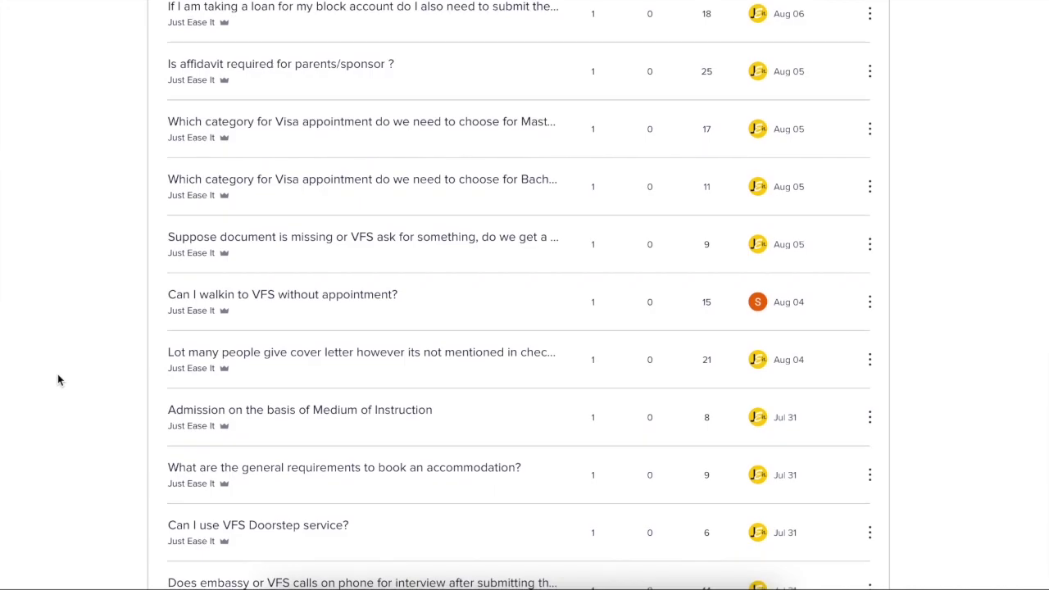